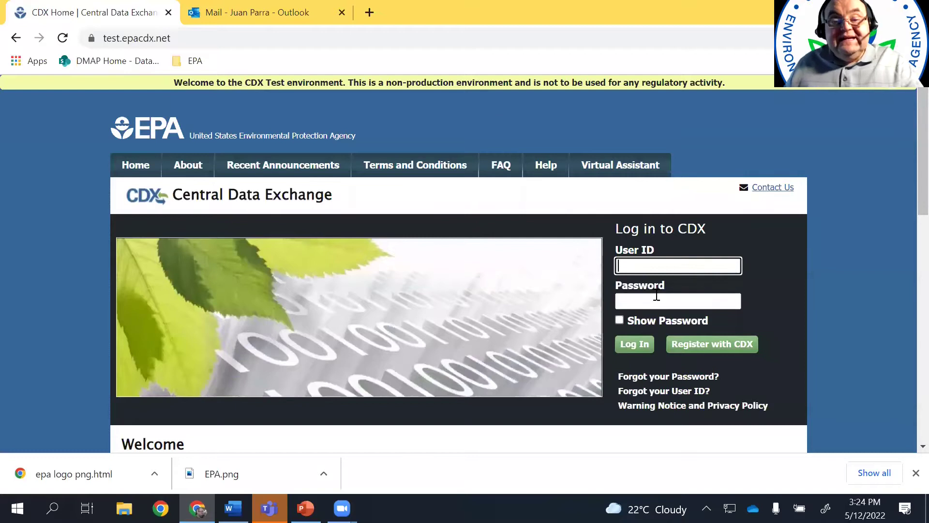
Begin a new CDX registration and accept the terms, affirming you are the original registrant
click(718, 352)
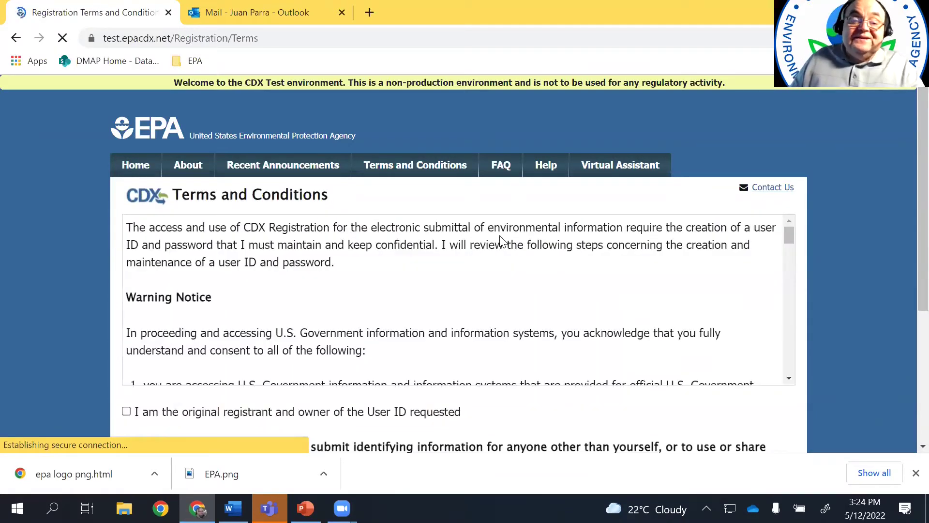
scroll(502, 240, down, 1)
scroll(502, 239, down, 1)
scroll(526, 232, down, 3)
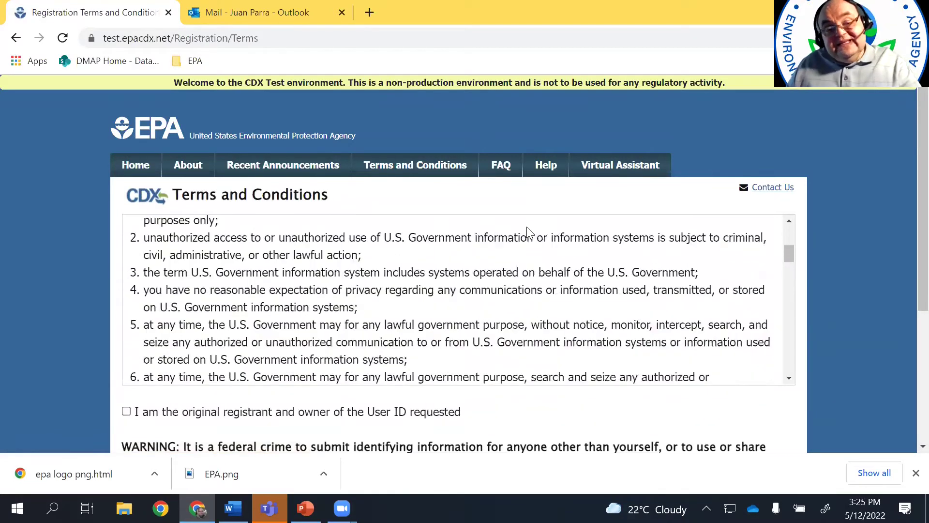
click(127, 412)
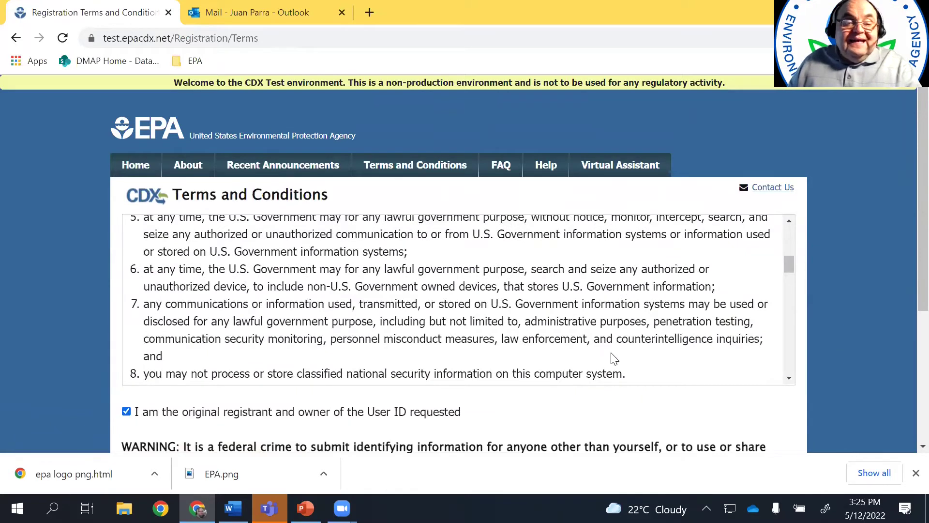
scroll(530, 344, down, 1)
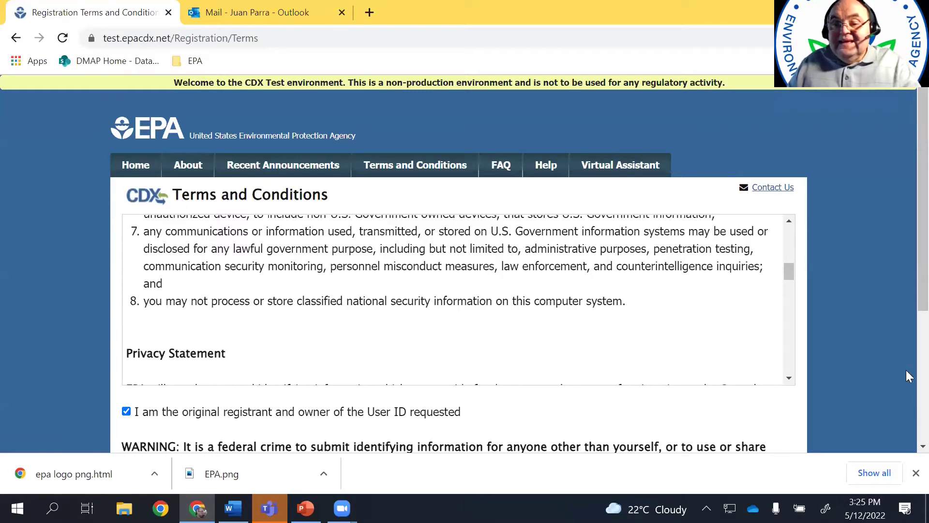
scroll(909, 377, down, 4)
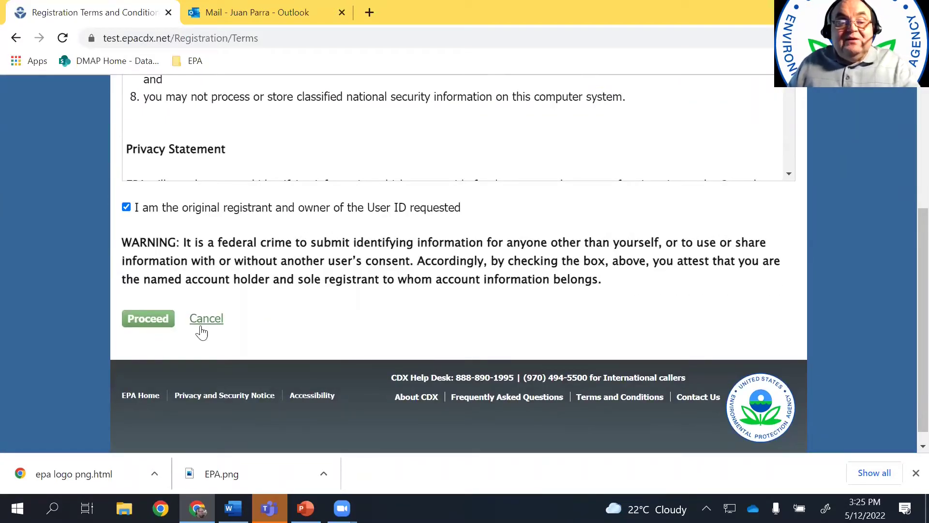
click(149, 319)
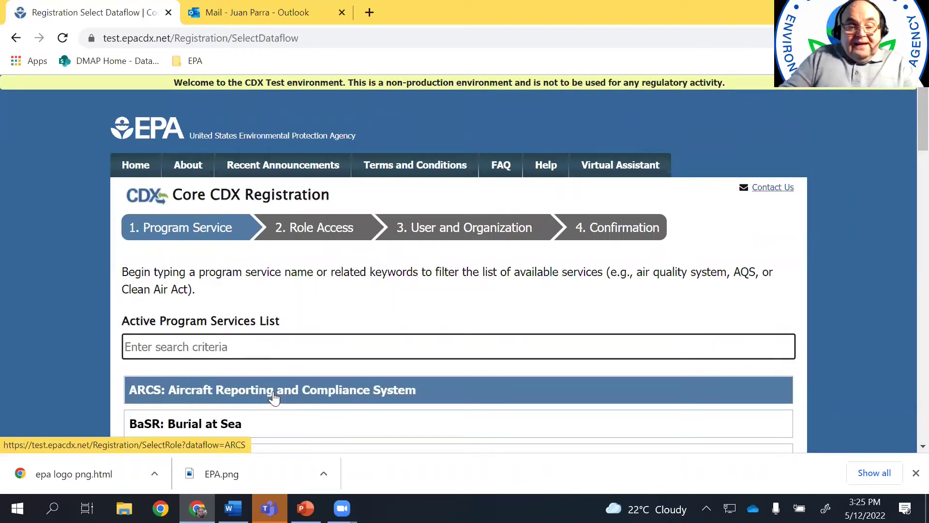
Search 'TRI', select TRIMEweb, and request access with the Certifying Official role
text(YE)
key(BackSpace)
key(BackSpace)
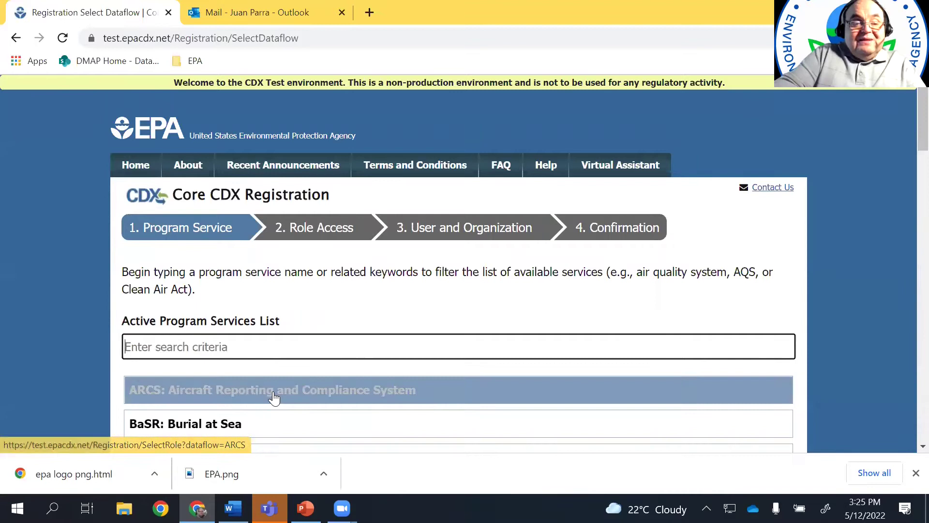
text(TRI)
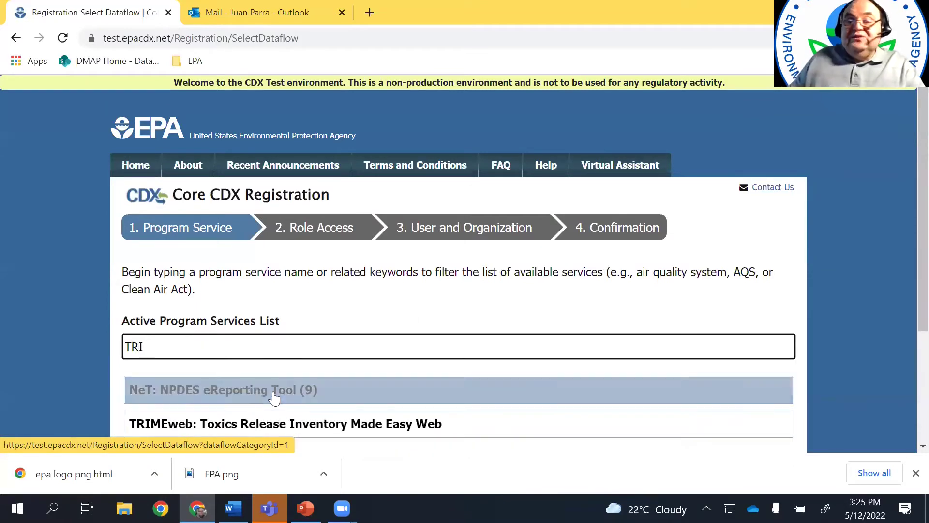
scroll(906, 208, down, 4)
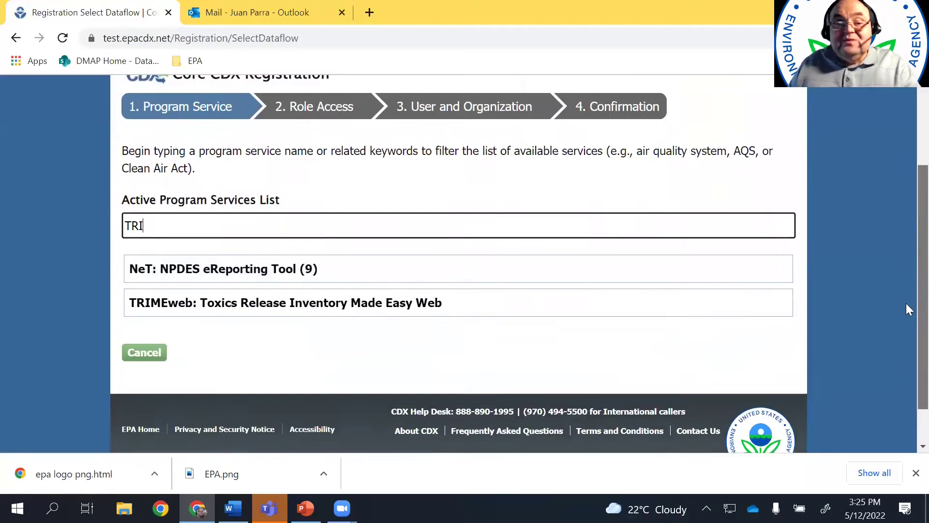
click(227, 258)
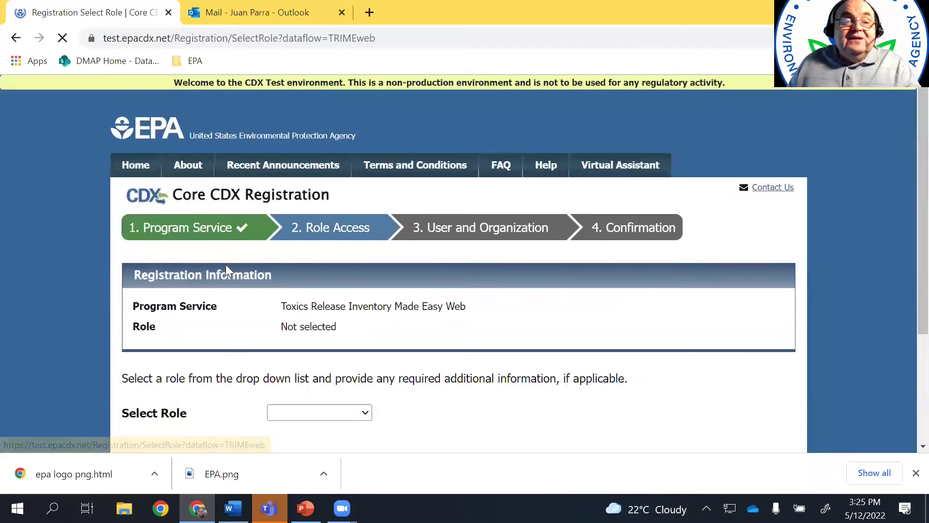
scroll(905, 237, down, 2)
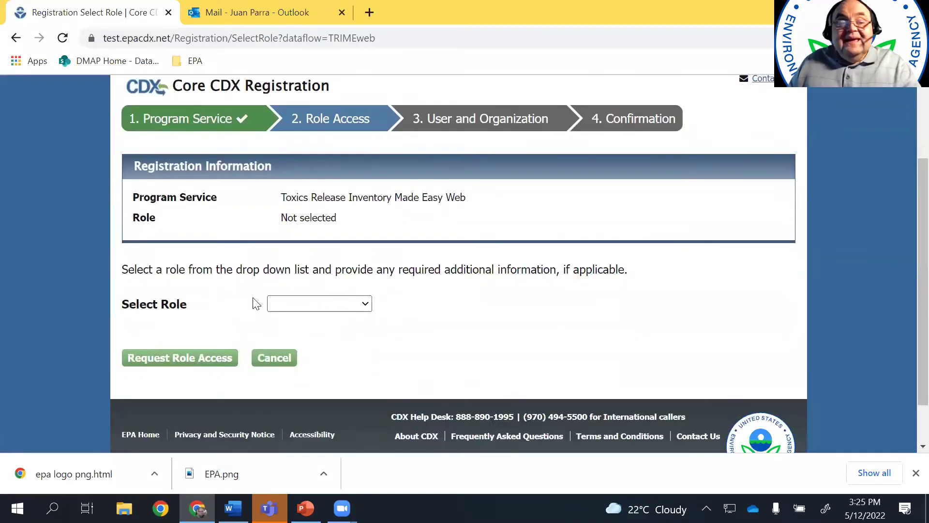
click(366, 305)
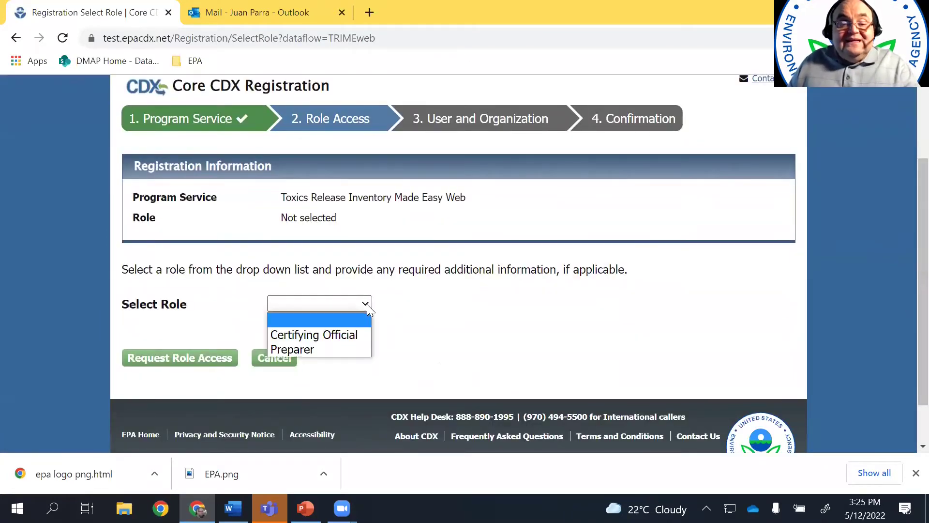
click(354, 334)
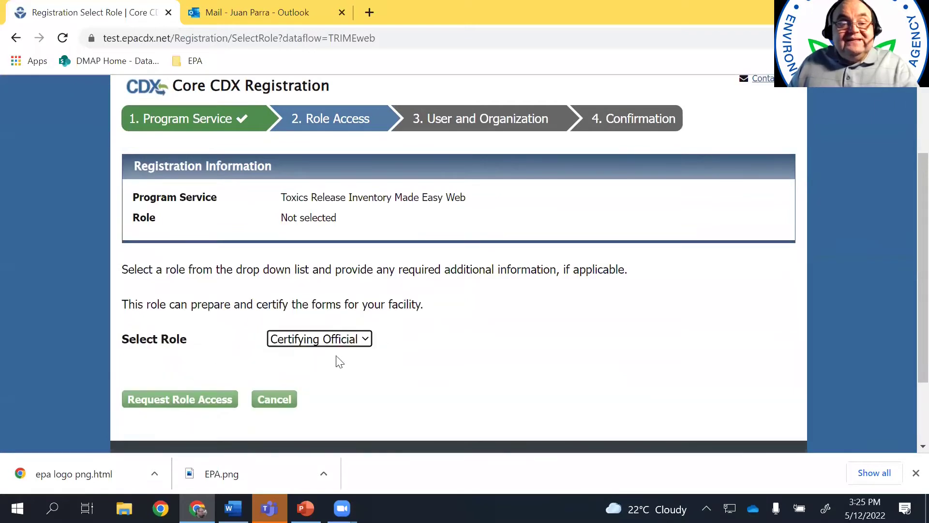
click(198, 409)
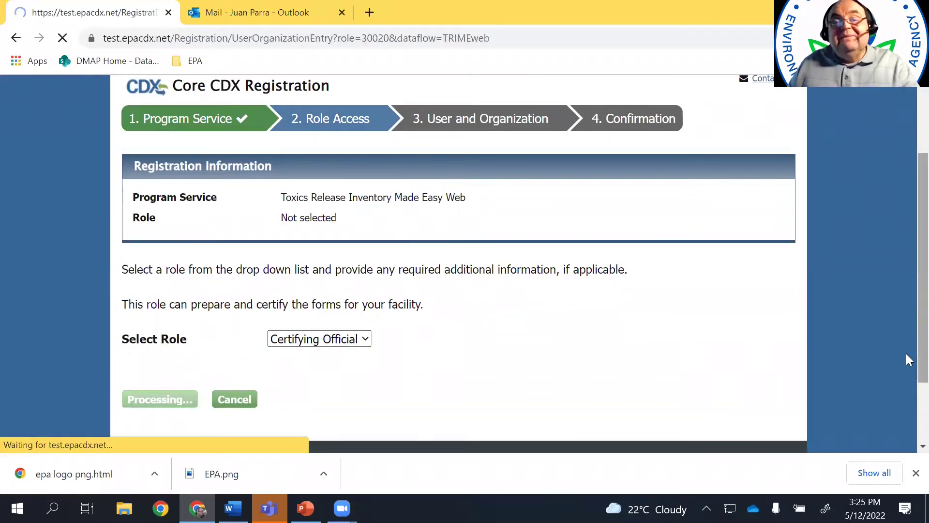
Enter the new user ID and the user's first and last name
scroll(906, 144, down, 5)
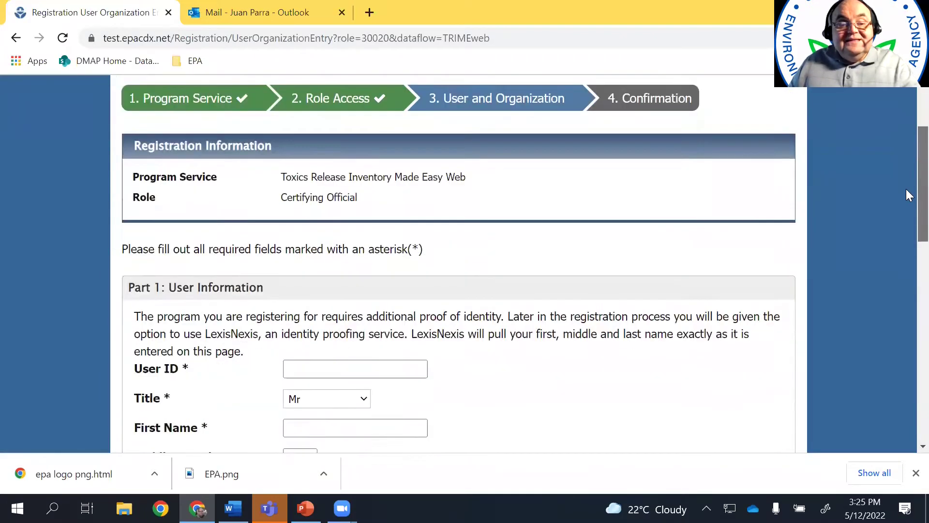
click(334, 257)
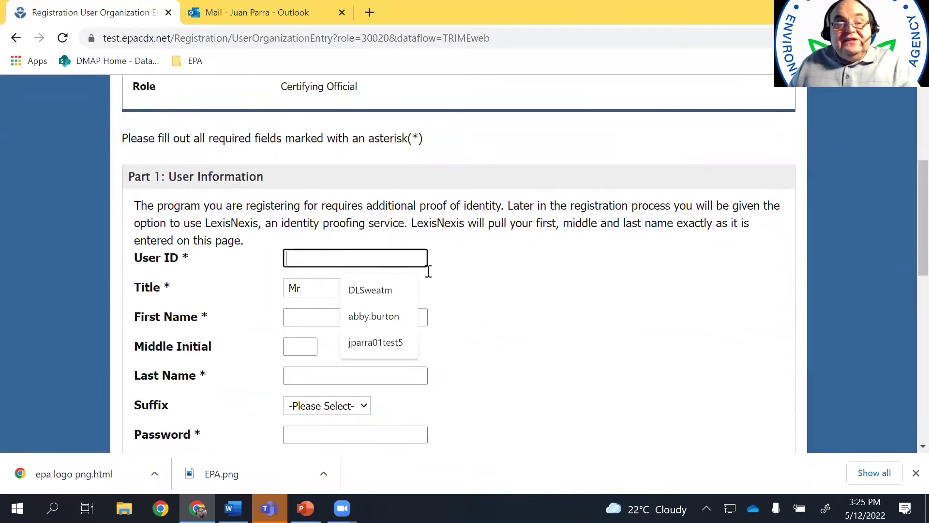
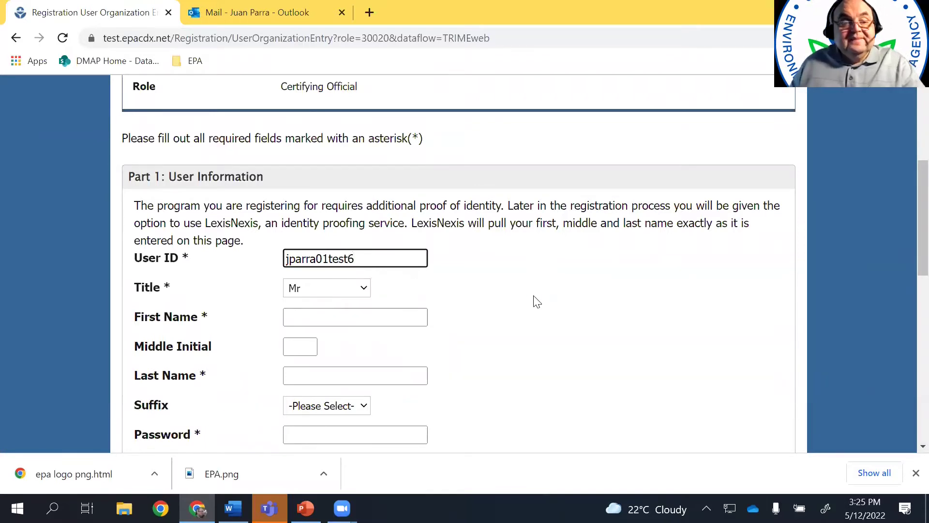
click(295, 317)
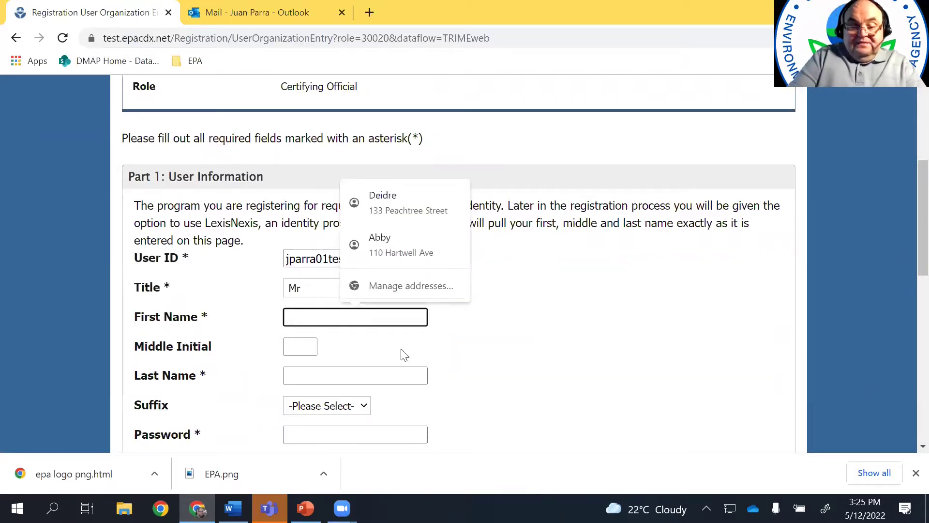
scroll(435, 310, down, 1)
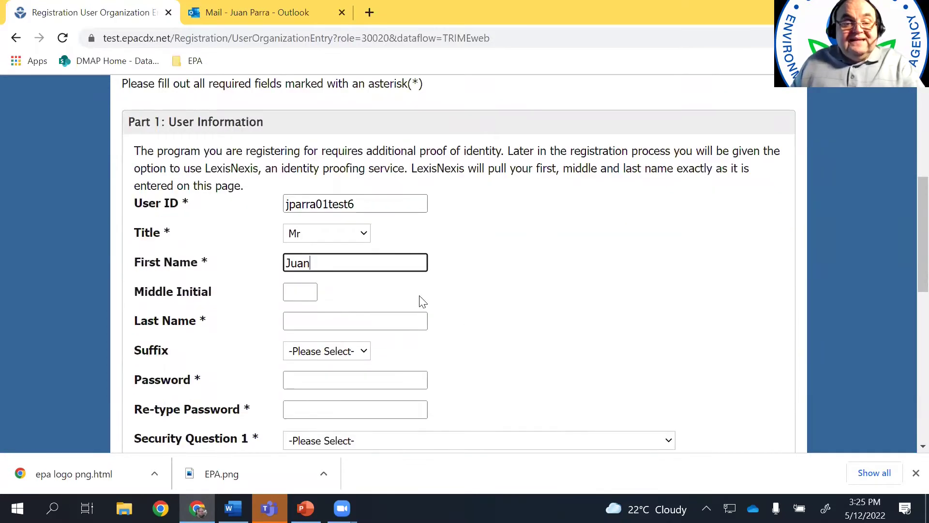
click(357, 300)
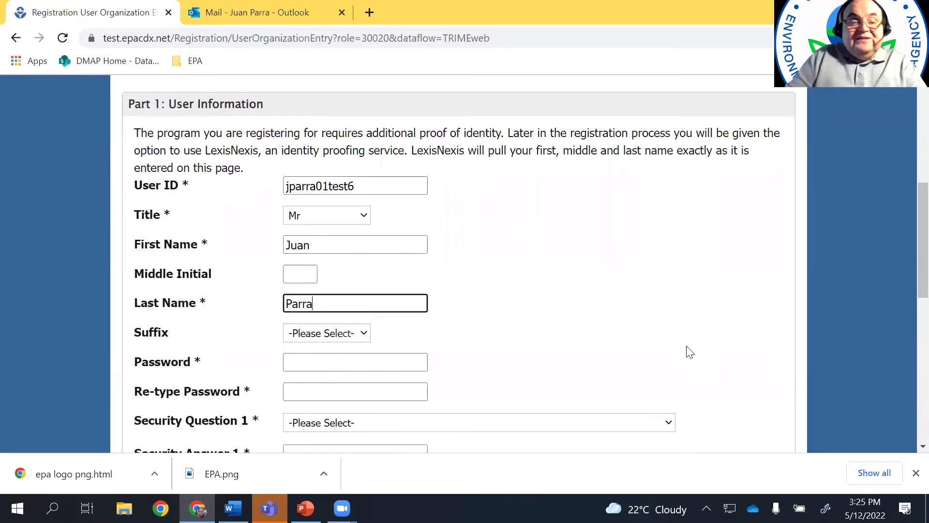
Enter the account password and re-type it to confirm
scroll(627, 247, down, 1)
scroll(627, 247, down, 1)
click(366, 291)
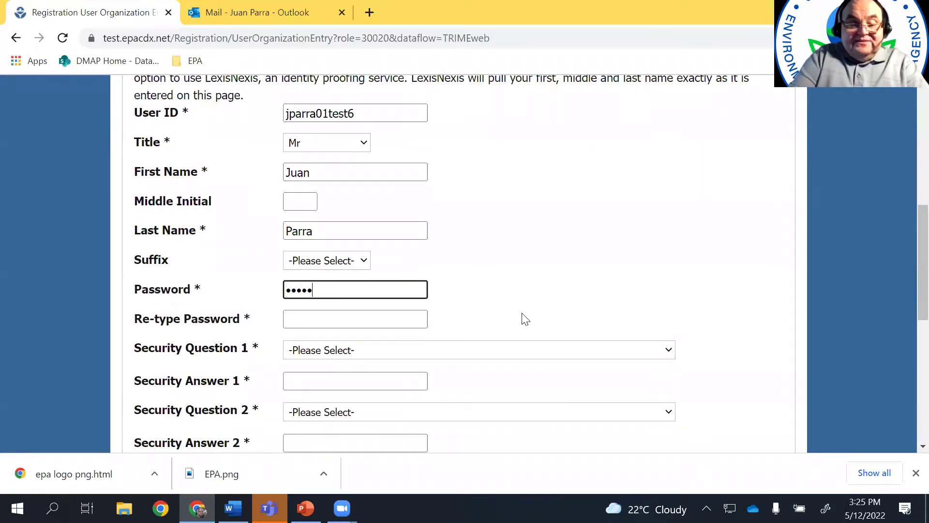
click(362, 312)
text(••••••••)
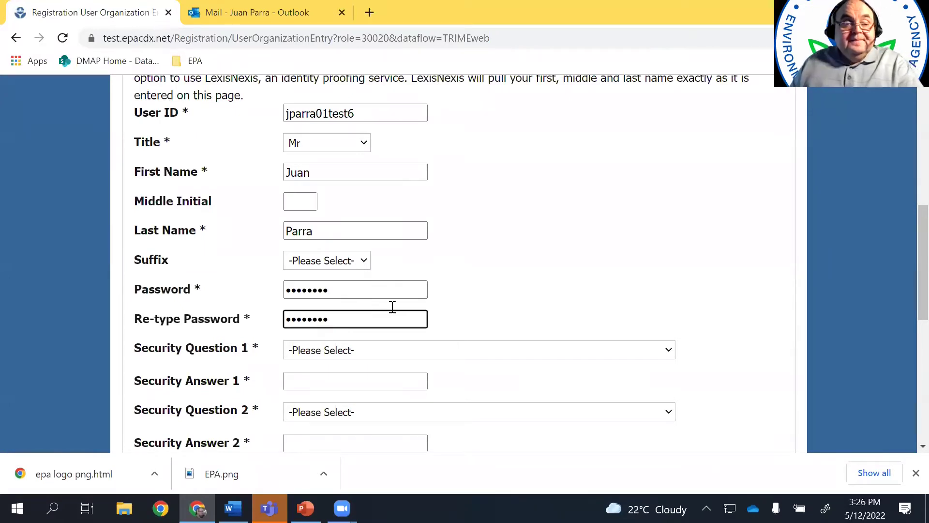
scroll(576, 254, down, 3)
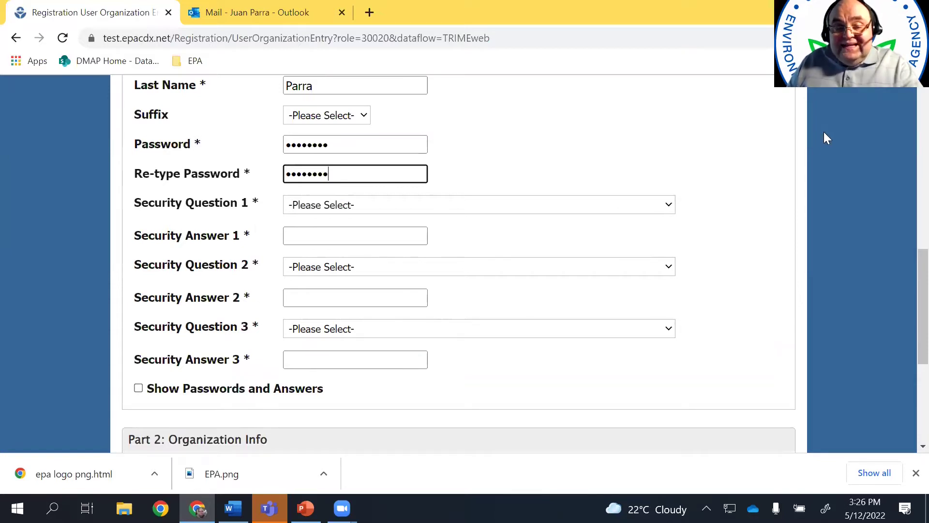
Answer security question 1 (third-grade street) and question 2 (childhood dream job)
click(671, 204)
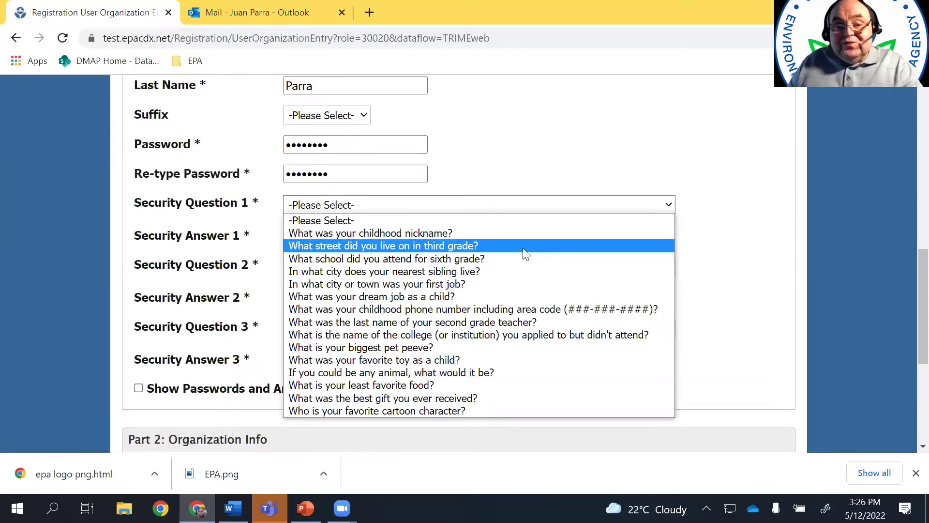
click(522, 247)
click(407, 228)
text(•••••)
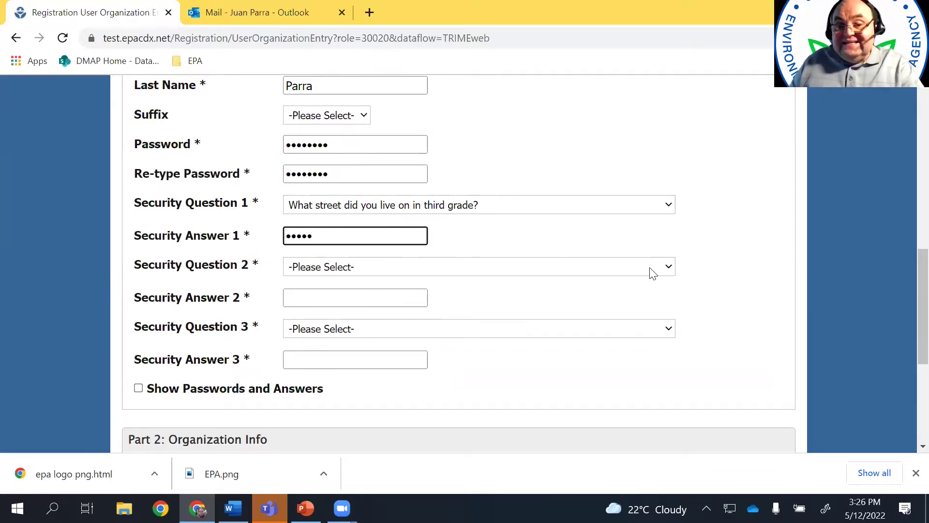
click(668, 269)
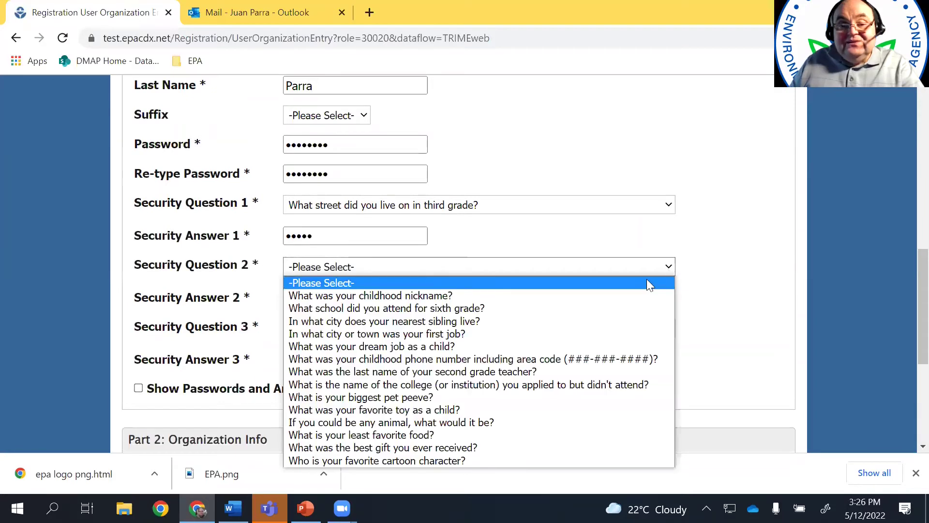
click(612, 346)
click(369, 298)
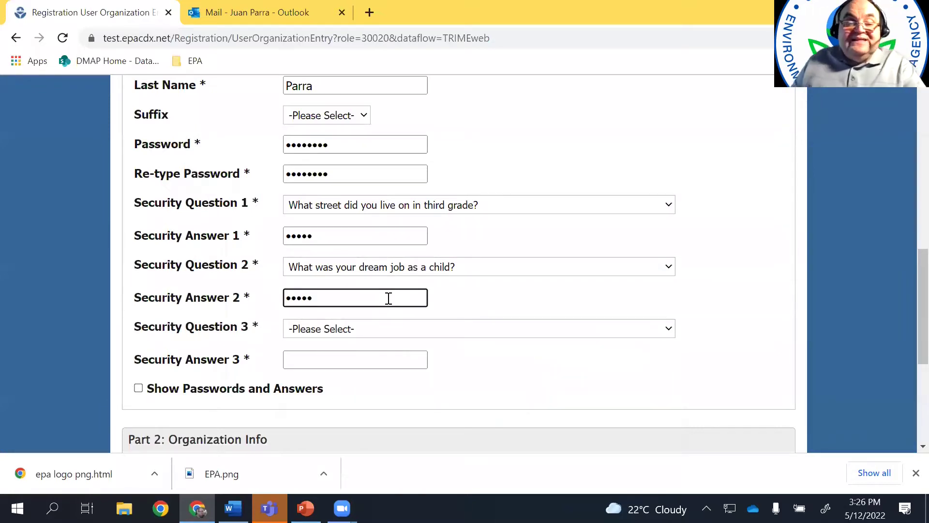
Choose the 'any animal' question as security question 3 and enter its answer
click(669, 332)
click(480, 275)
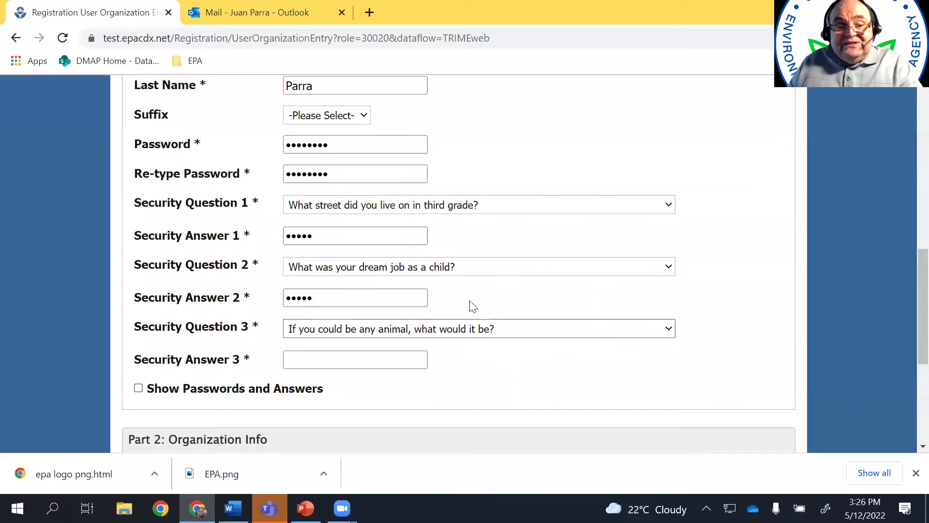
click(385, 366)
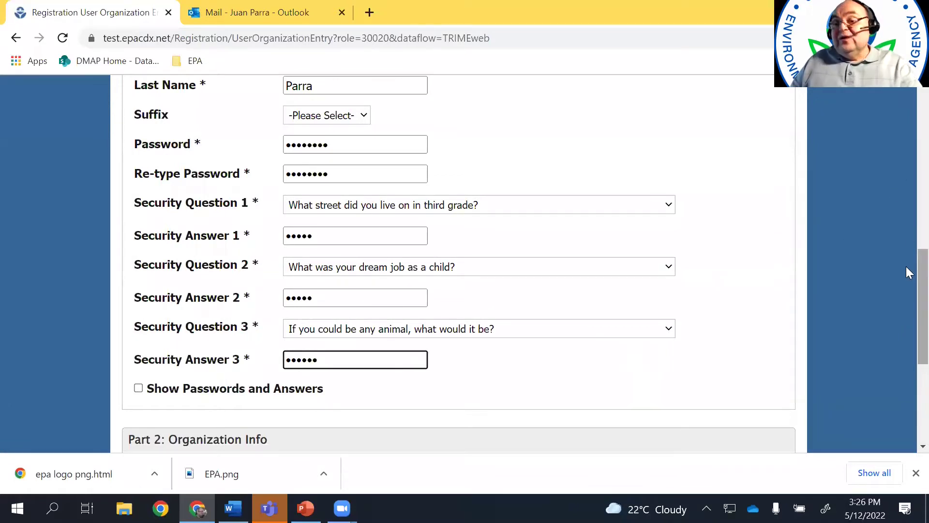
scroll(906, 278, down, 2)
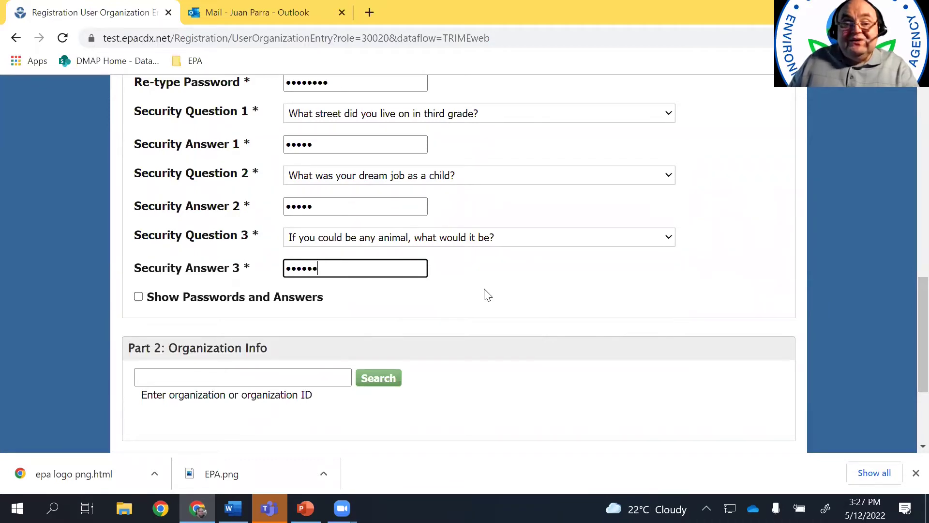
click(691, 372)
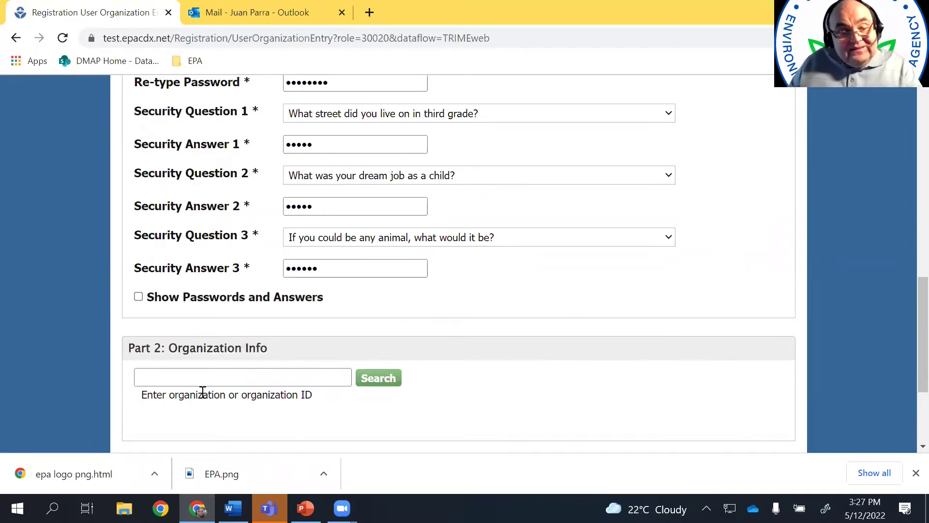
Search for 'US EPA' and select the organization at 1200 Penn Ave
click(210, 378)
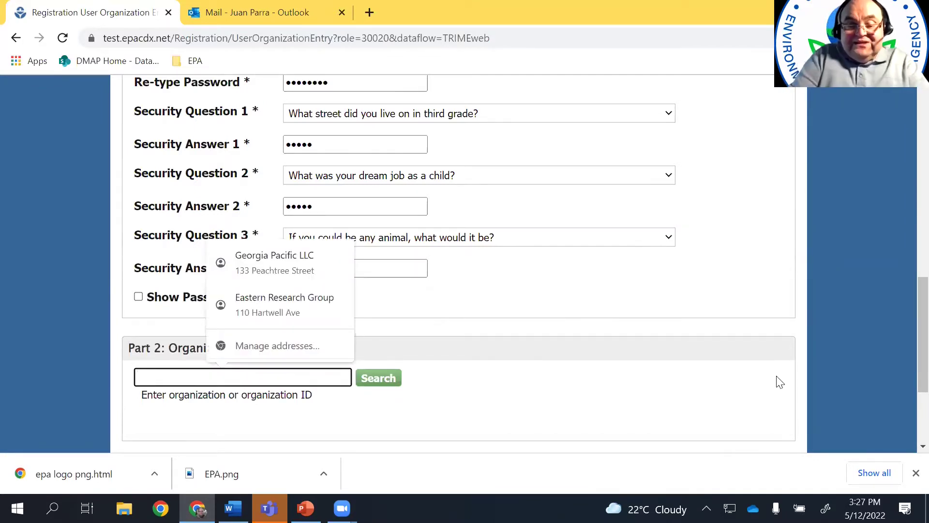
text(u)
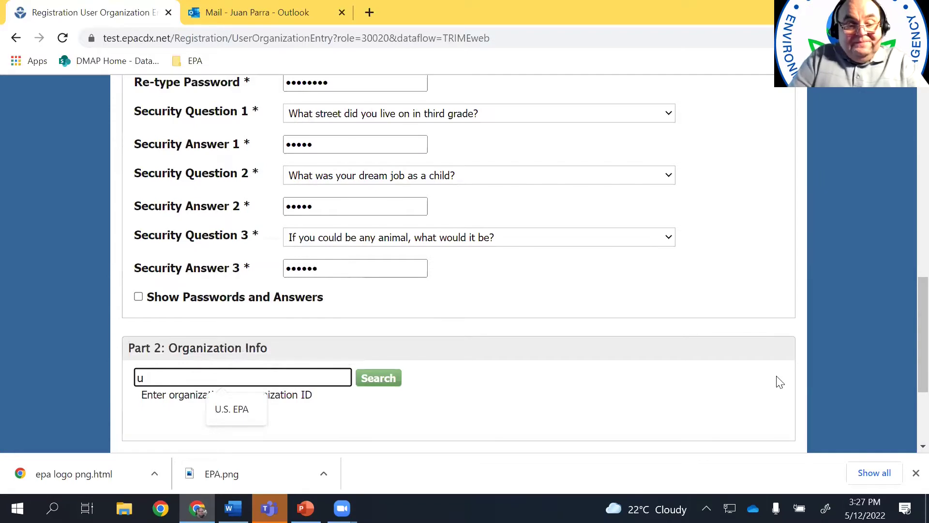
text(S)
key(BackSpace)
key(BackSpace)
key(BackSpace)
text(US )
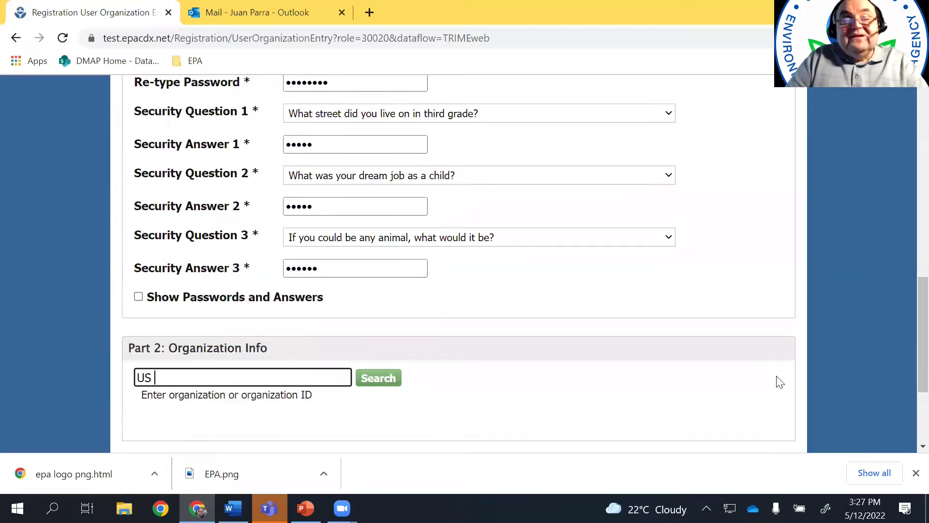
text(EPA)
key(Return)
scroll(706, 338, down, 1)
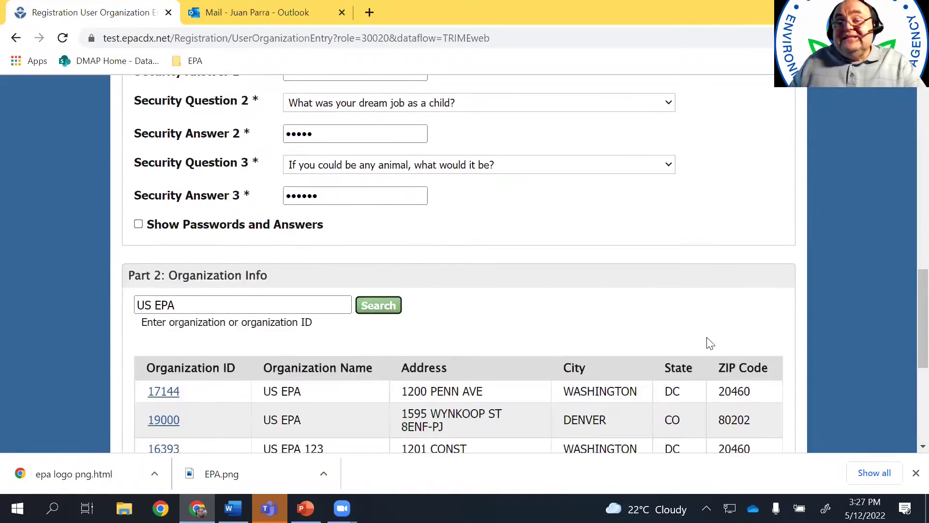
scroll(709, 341, down, 1)
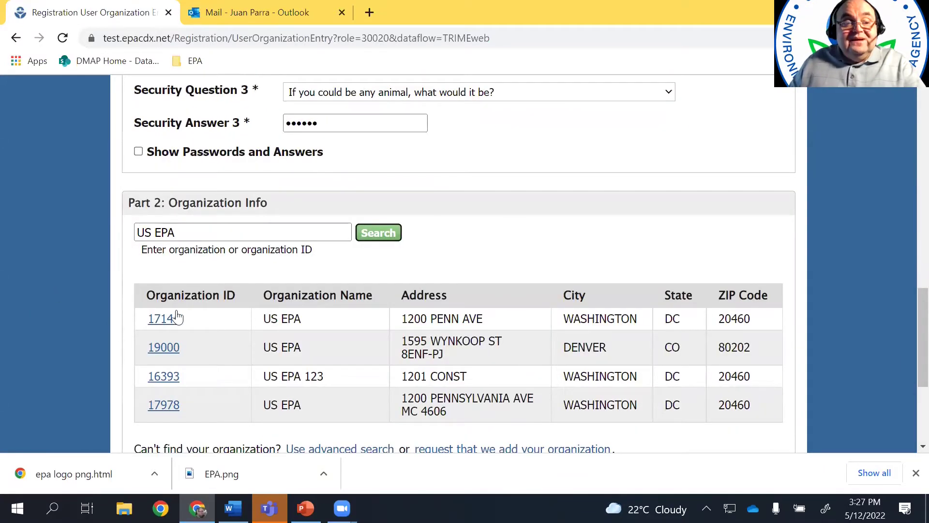
click(164, 321)
Enter the contact e-mail address and paste it into the re-enter e-mail field
scroll(660, 332, down, 3)
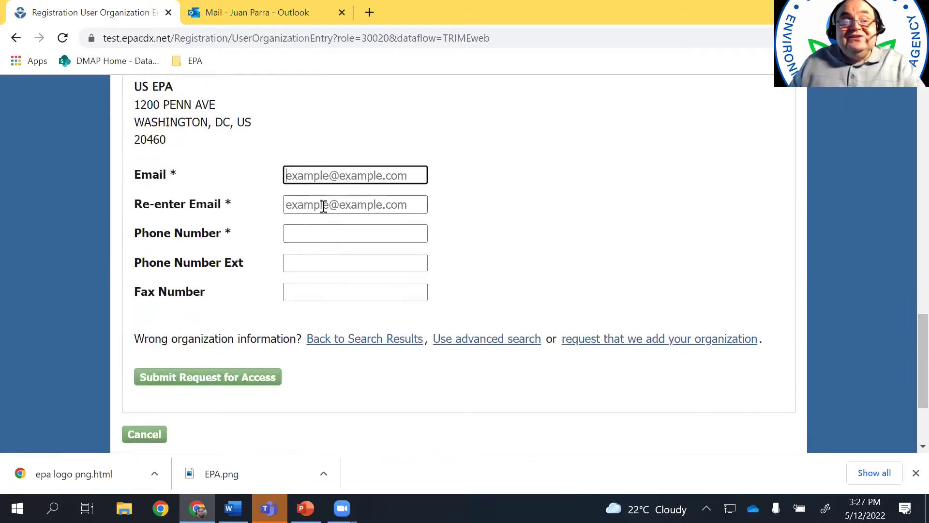
click(319, 175)
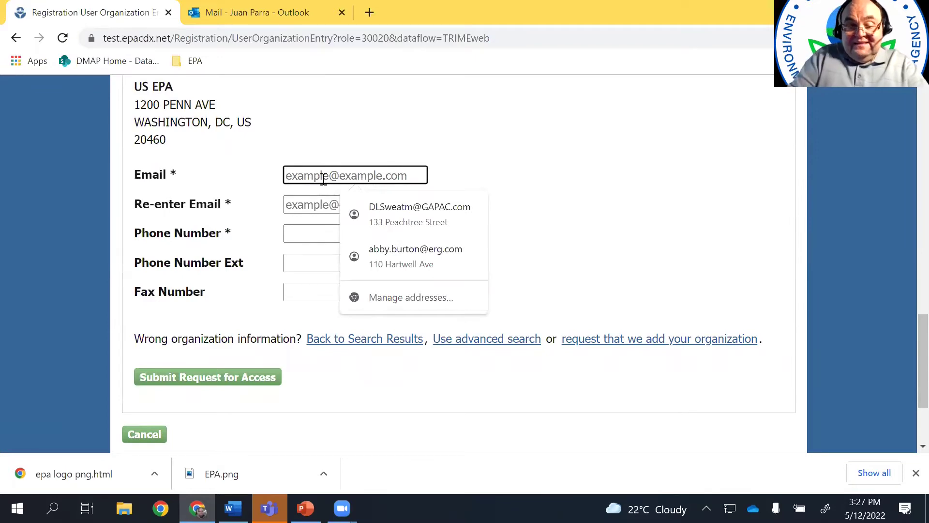
text(j)
key(BackSpace)
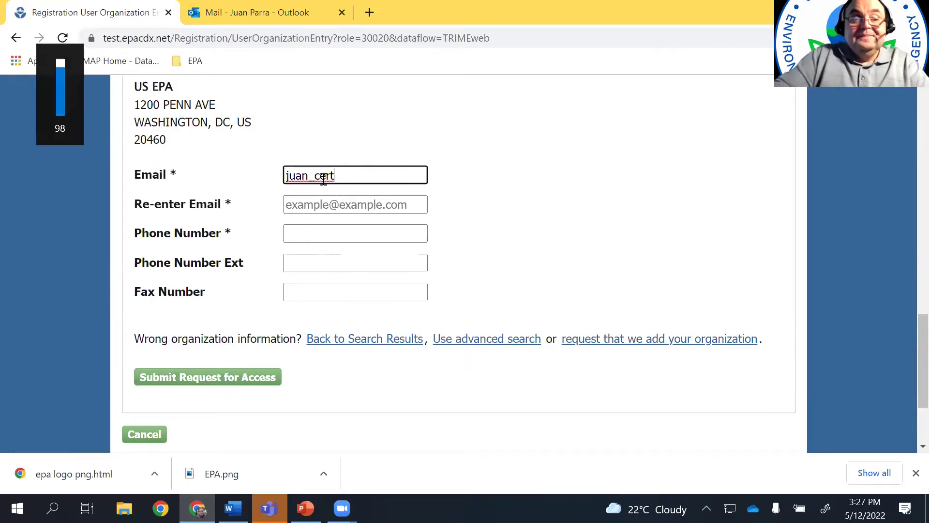
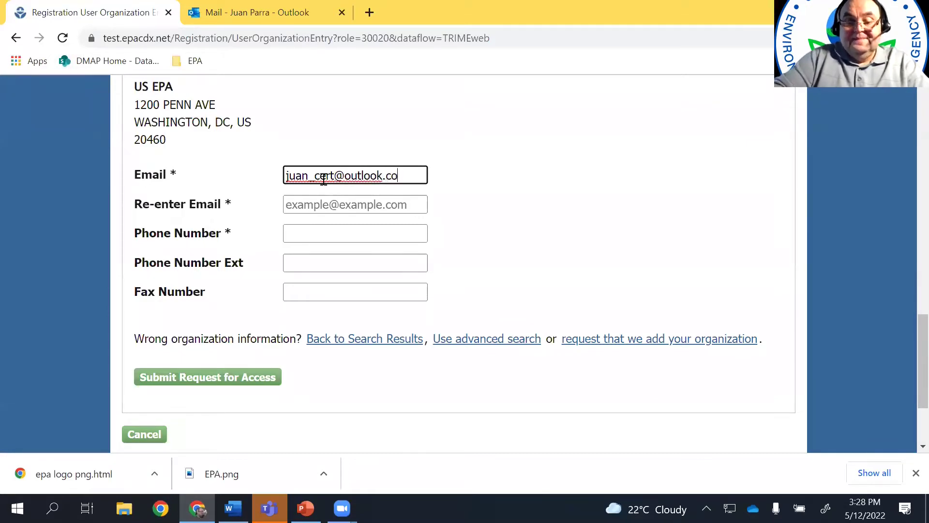
drag(417, 175, 280, 215)
key(ctrl+c)
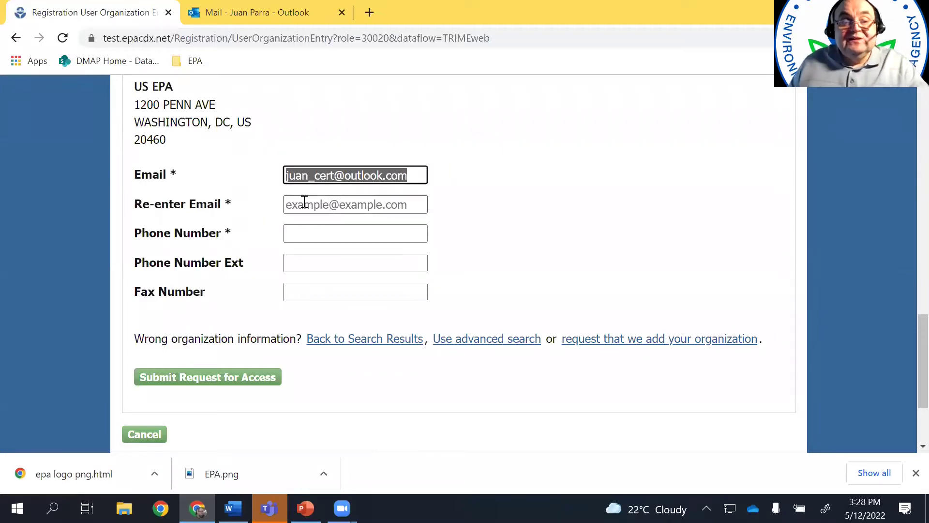
click(305, 204)
key(ctrl+v)
Enter the contact phone number and submit the request for access
click(307, 230)
text(7)
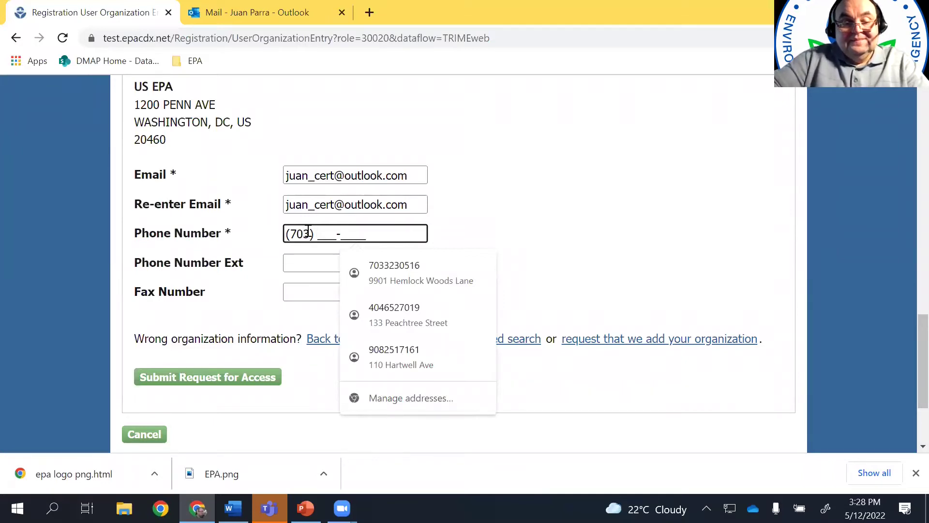
key(BackSpace)
key(BackSpace)
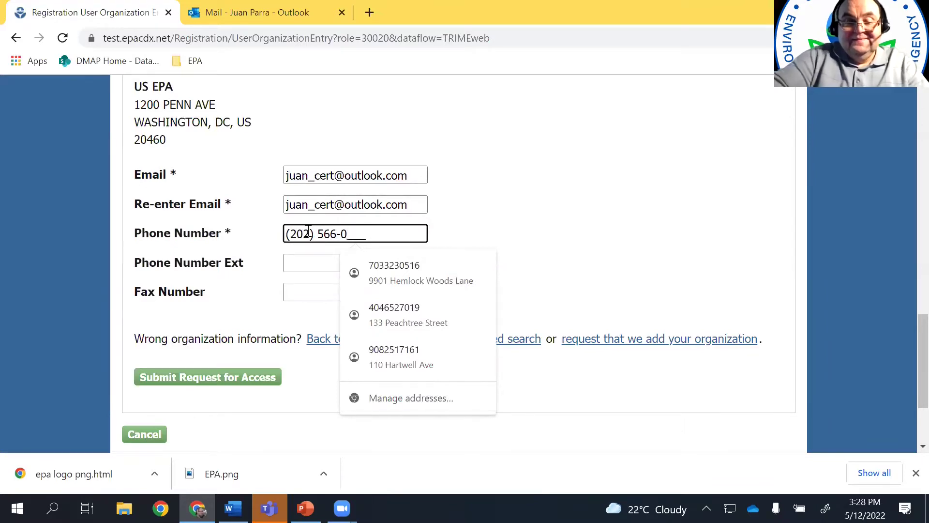
click(559, 193)
click(240, 382)
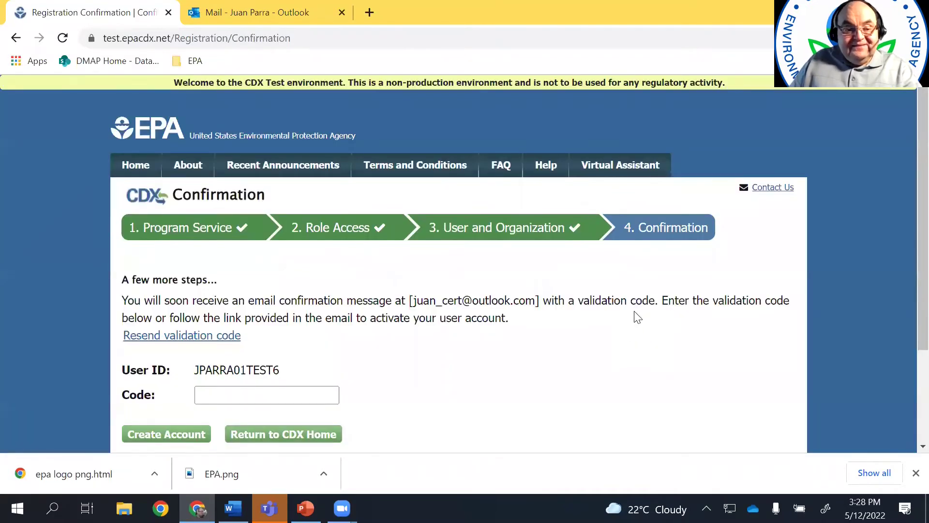
Enter the emailed validation code, then return to the CDX home page
scroll(637, 317, down, 2)
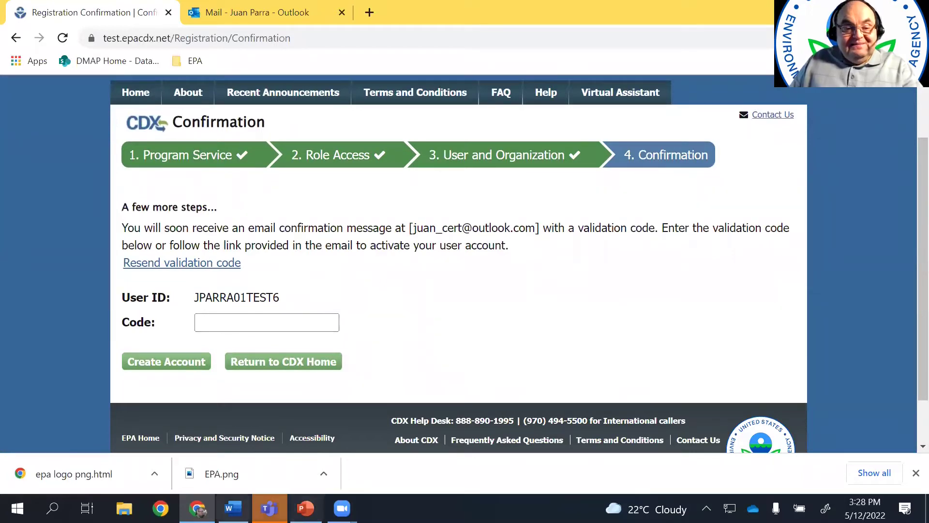
click(241, 320)
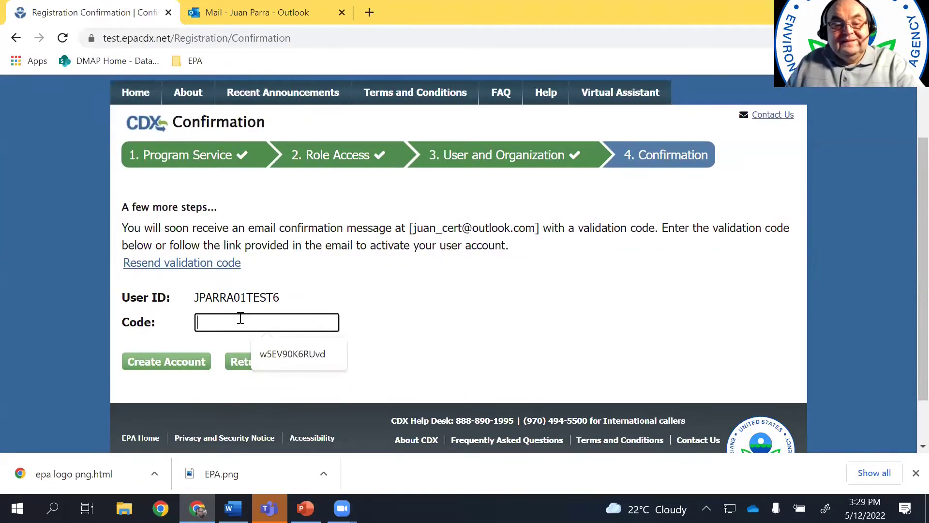
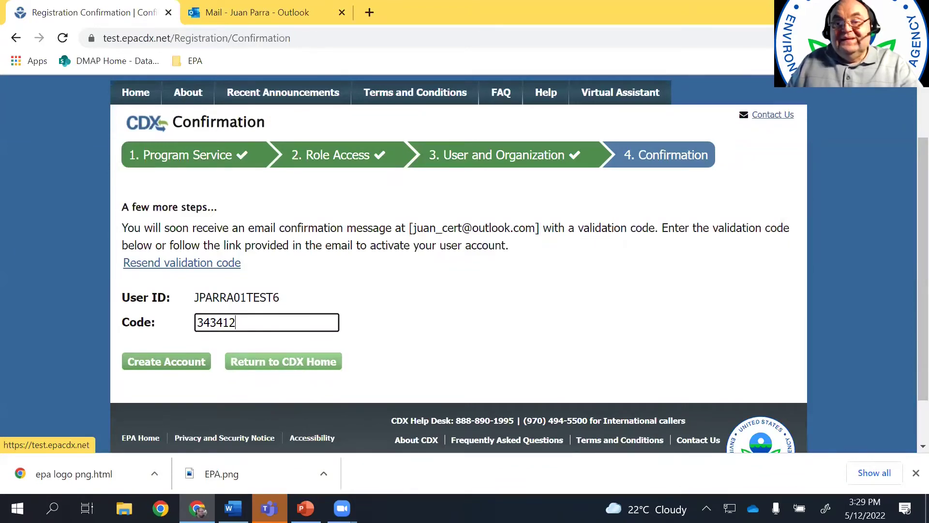
click(137, 92)
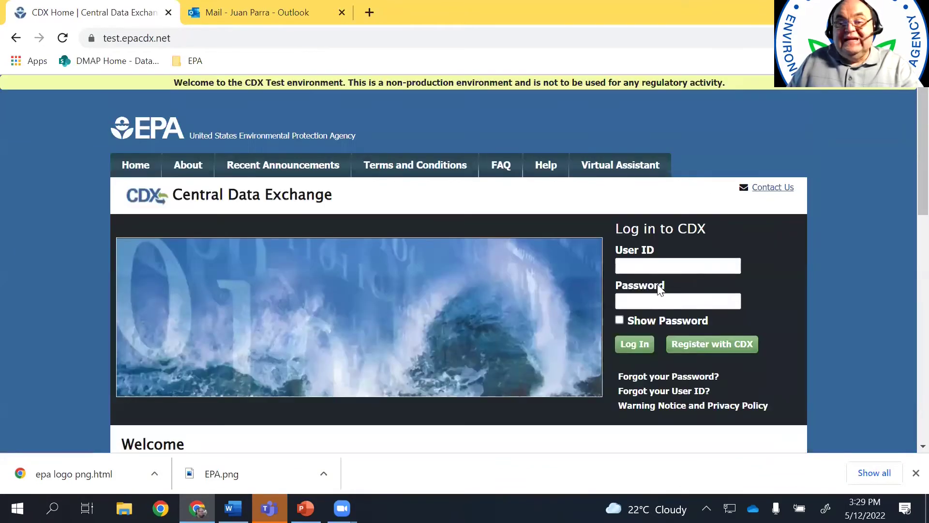
Log in to CDX with the new account's user ID and password
click(658, 267)
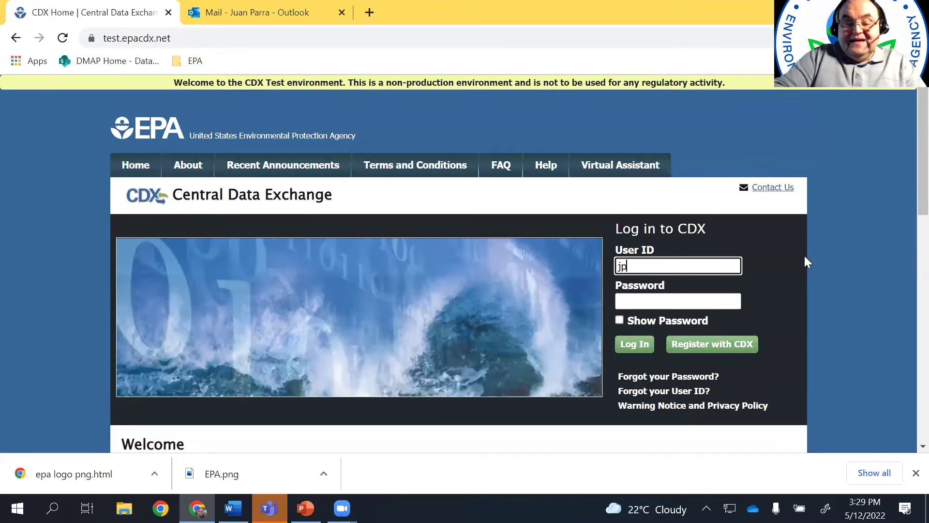
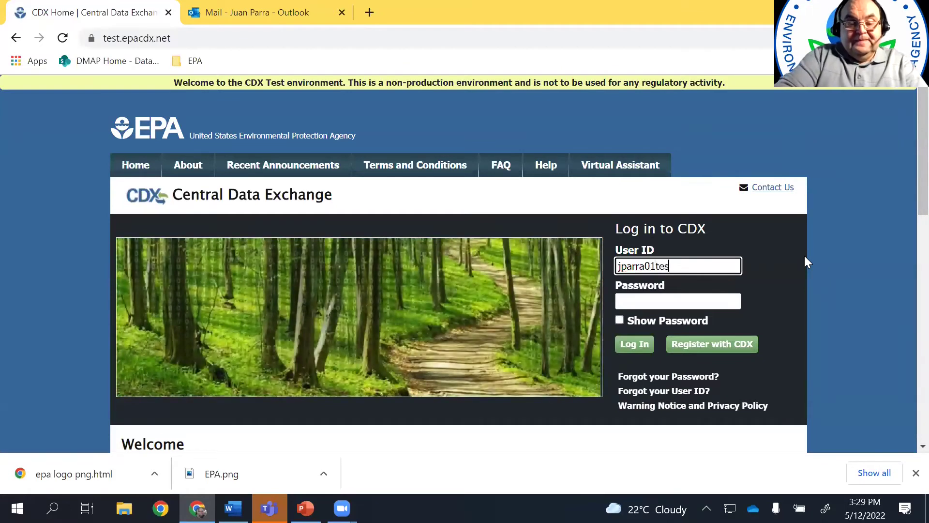
click(666, 304)
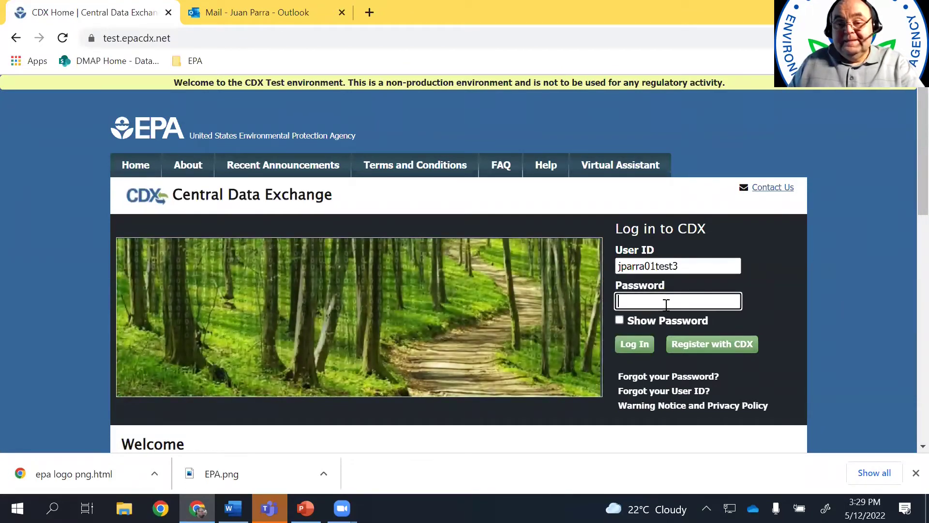
text(•••••••)
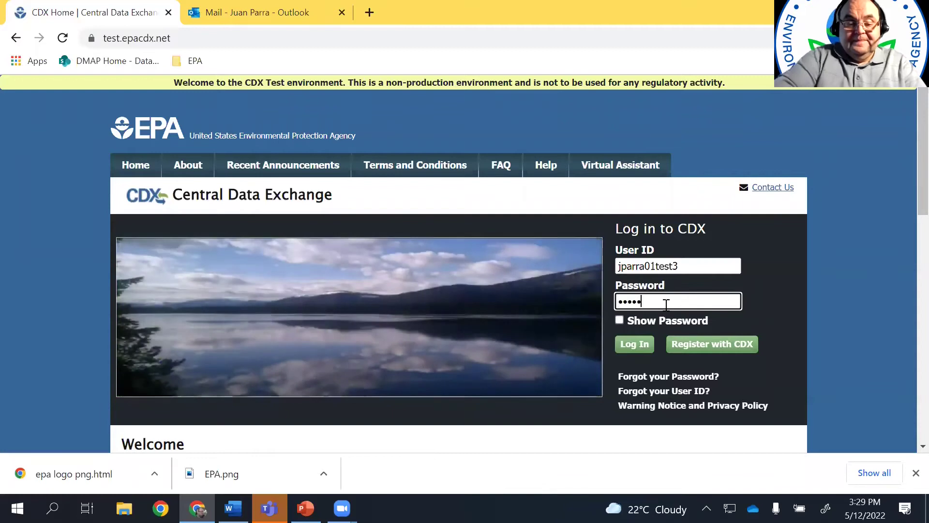
text(•)
key(Return)
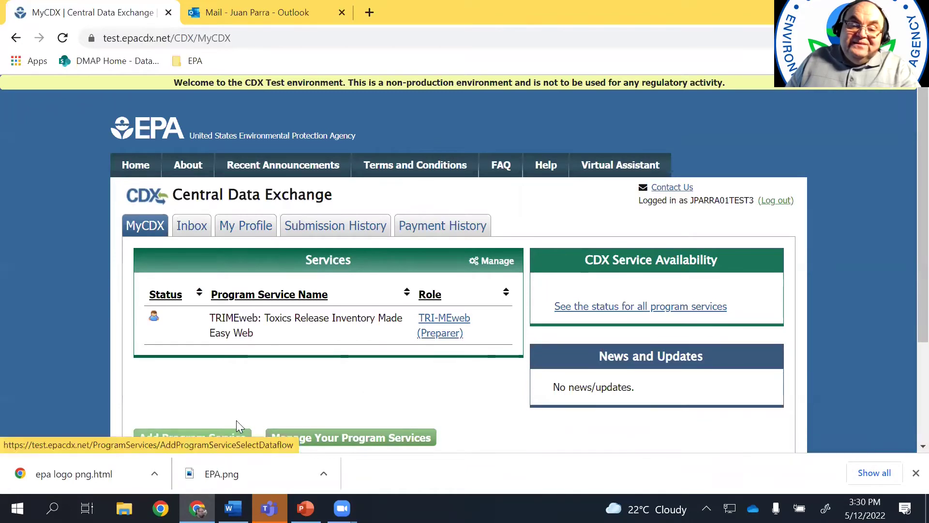
Add TRIMEweb as a program service and request the Certifying Official role
click(225, 442)
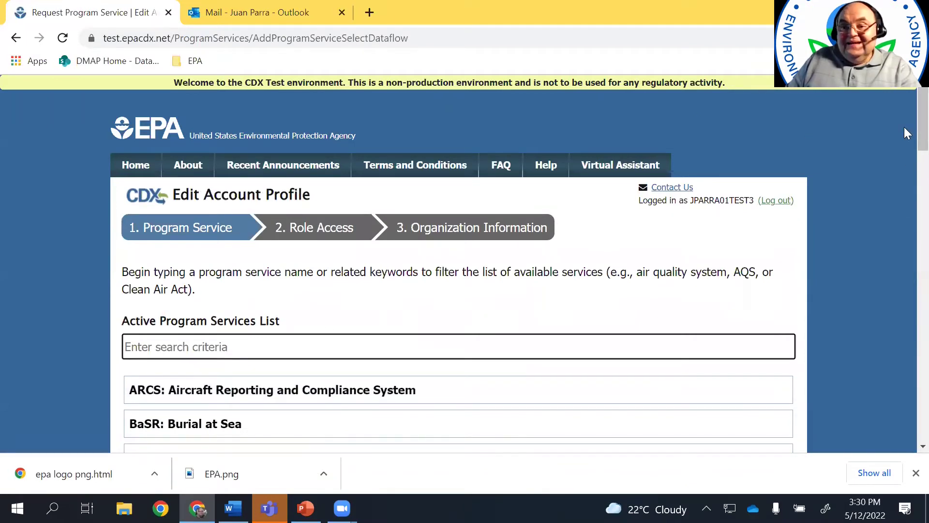
scroll(906, 164, down, 20)
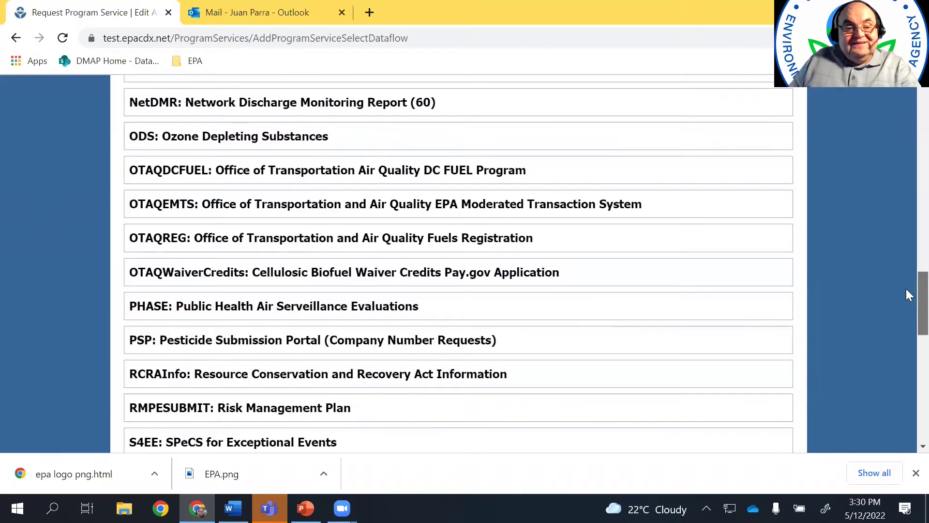
scroll(908, 294, down, 5)
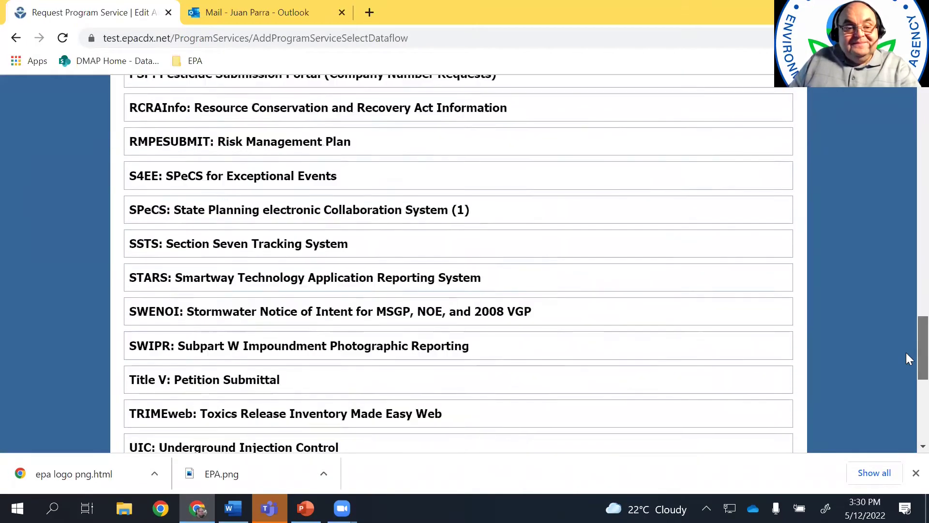
click(565, 421)
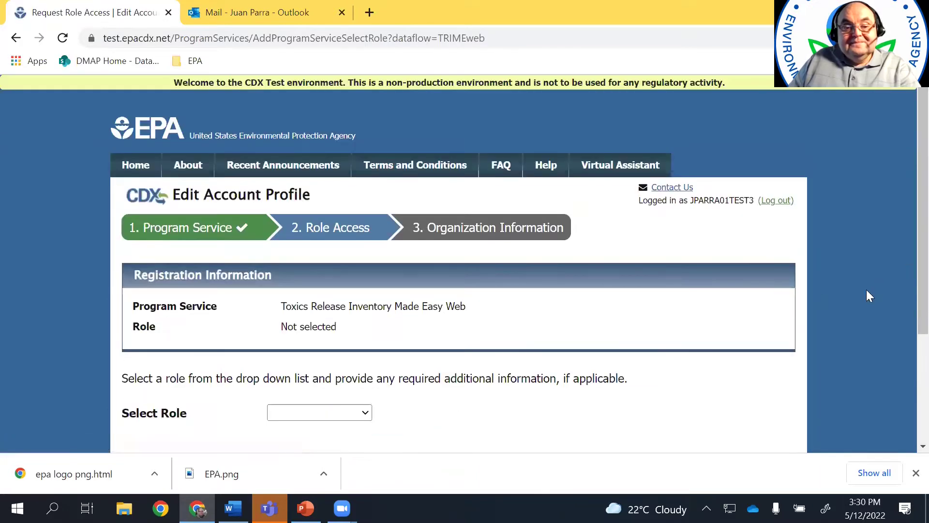
click(365, 413)
click(333, 444)
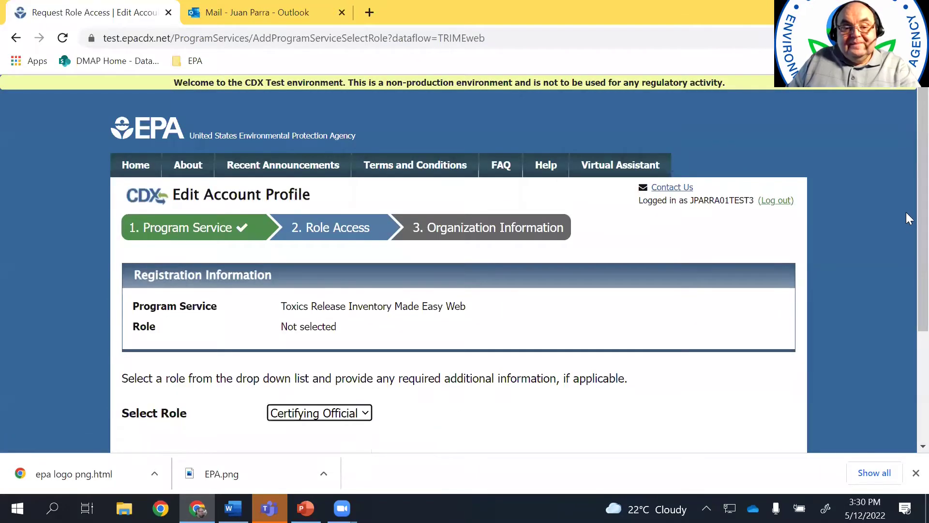
scroll(906, 194, down, 5)
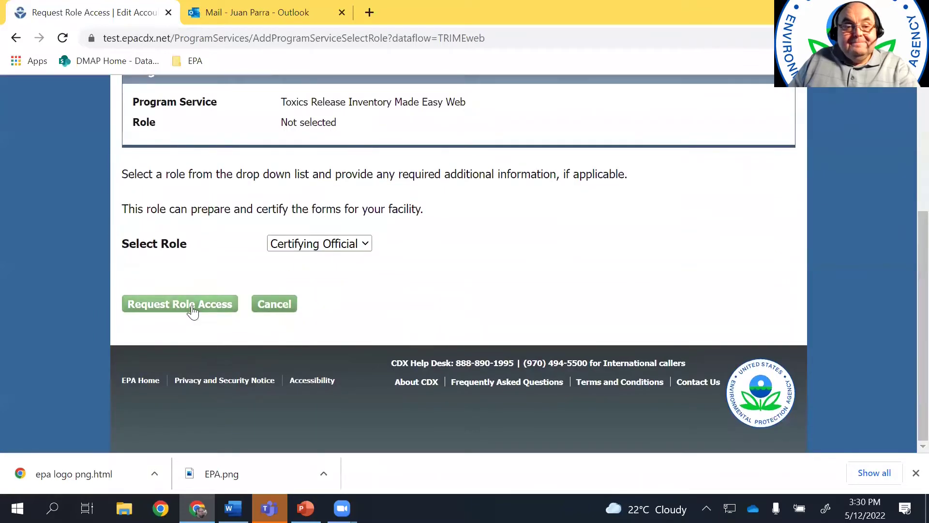
click(192, 311)
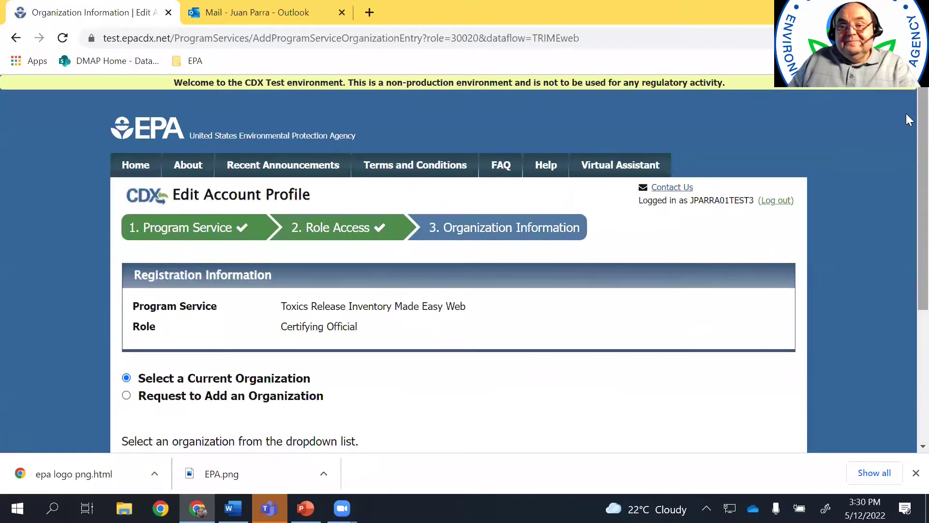
Choose the Environmental Protection Agency organization and submit the access request
scroll(906, 194, down, 5)
click(551, 256)
click(514, 289)
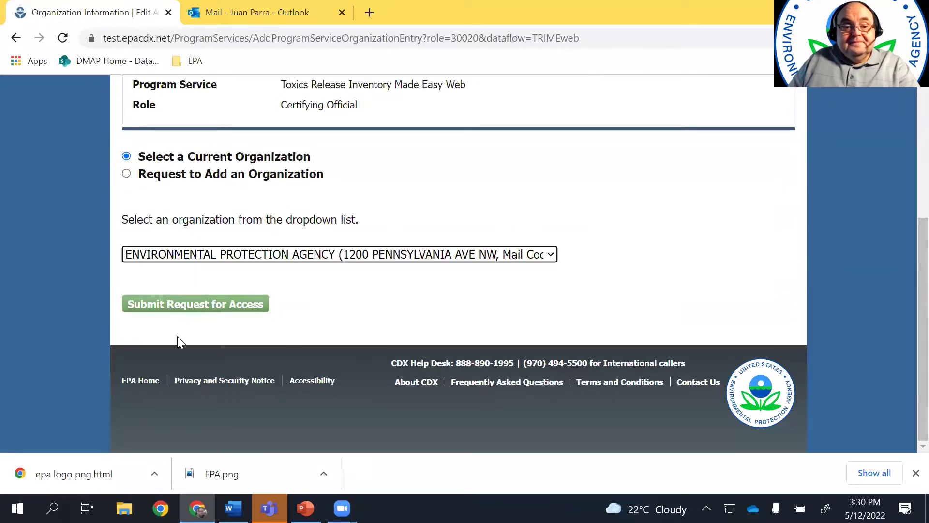
click(187, 304)
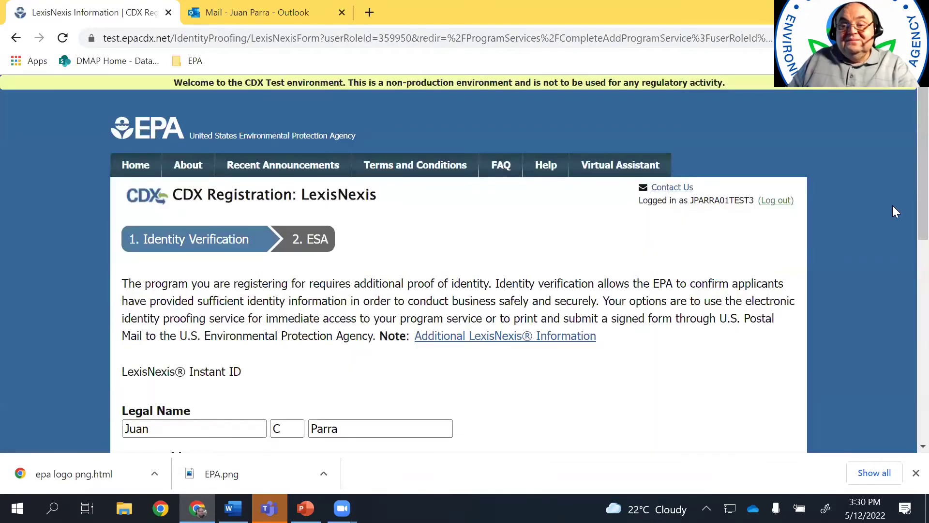
Fill in the home address from a saved entry, correct the zip code, and add the home phone
scroll(906, 217, down, 6)
scroll(907, 320, down, 4)
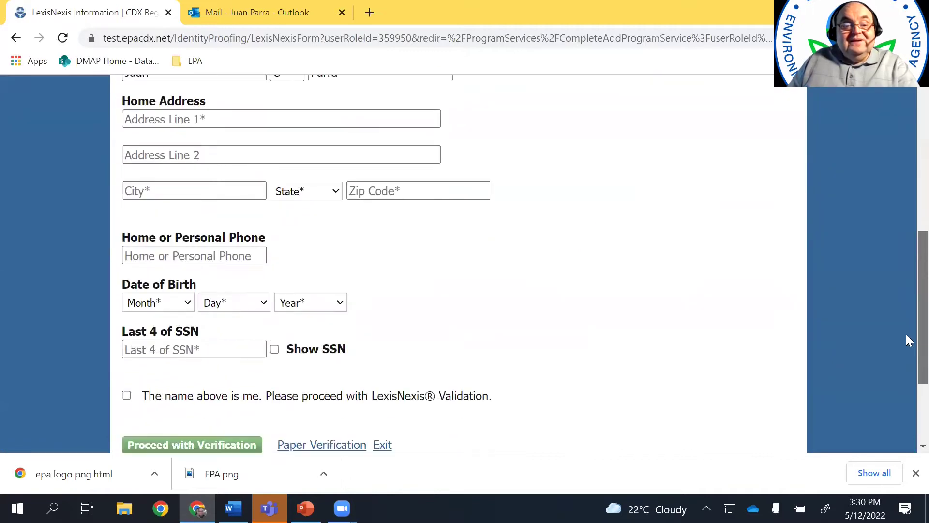
scroll(905, 347, up, 2)
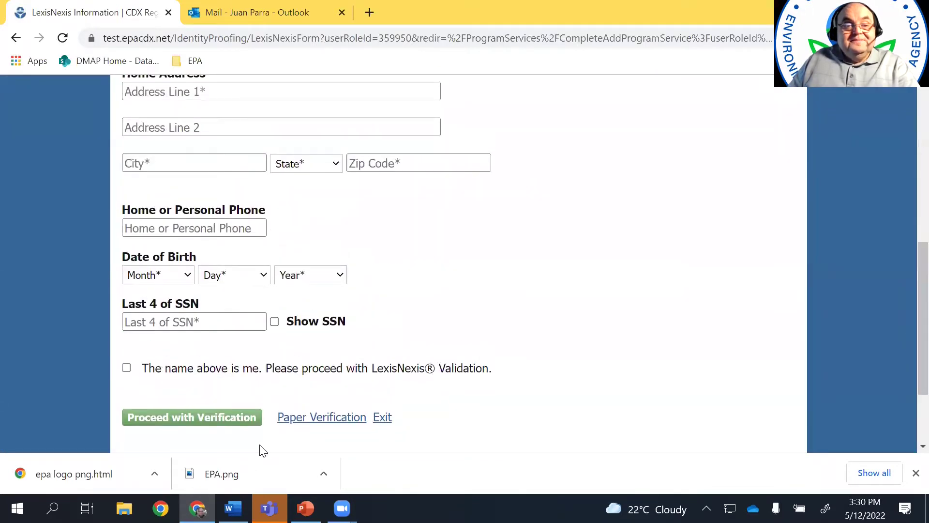
scroll(906, 324, up, 6)
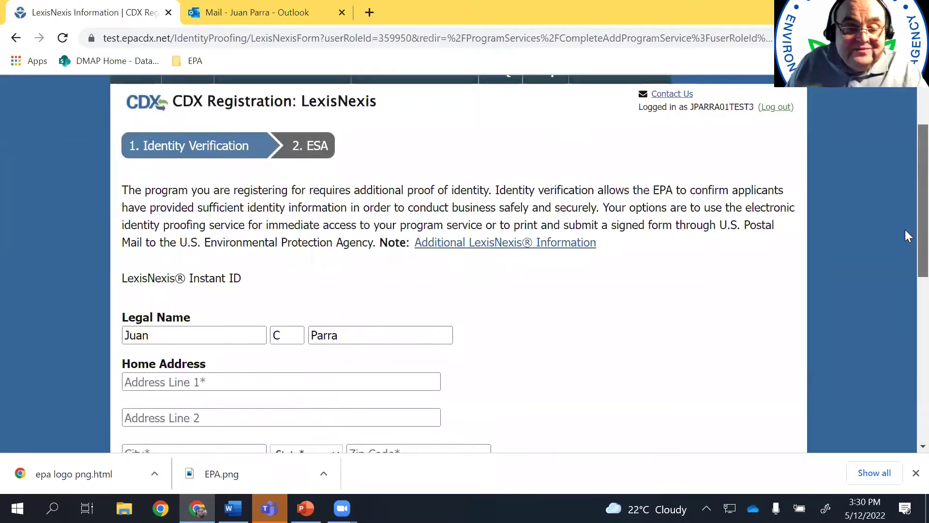
scroll(905, 253, down, 2)
scroll(905, 275, down, 1)
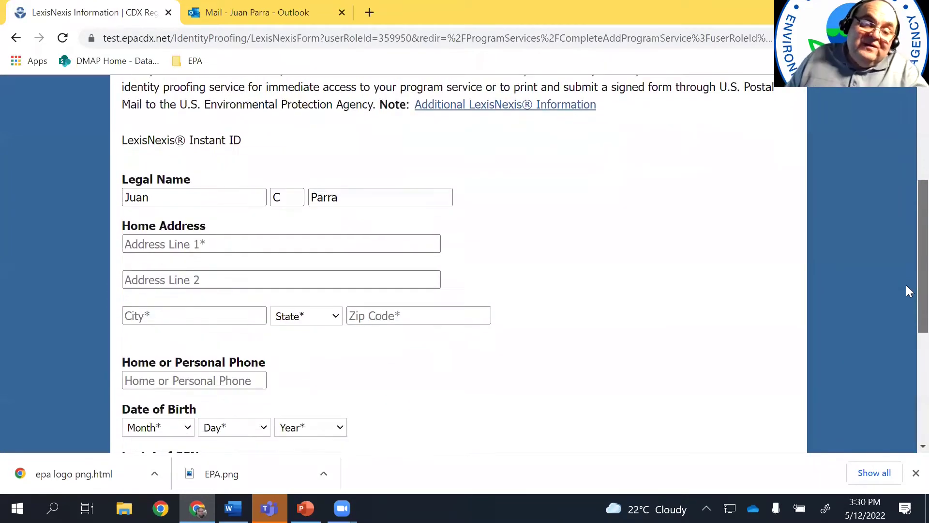
scroll(906, 317, down, 1)
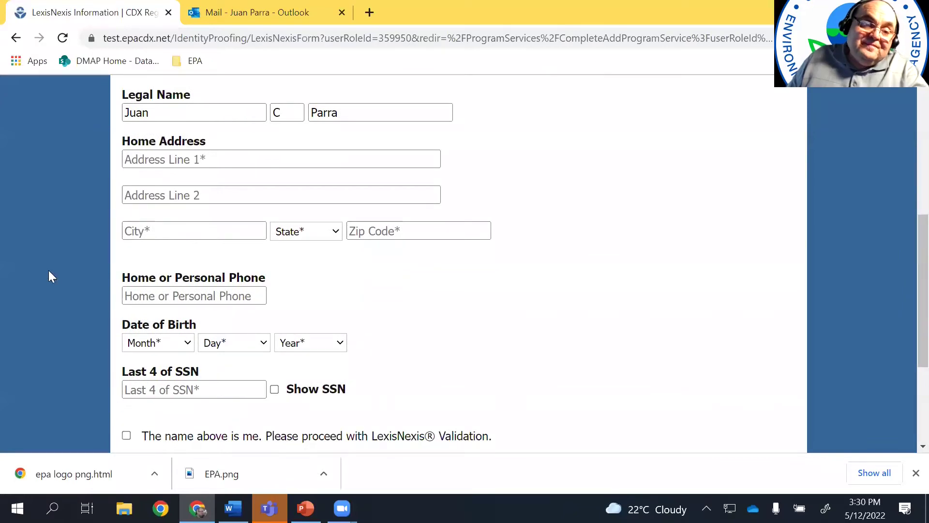
click(160, 160)
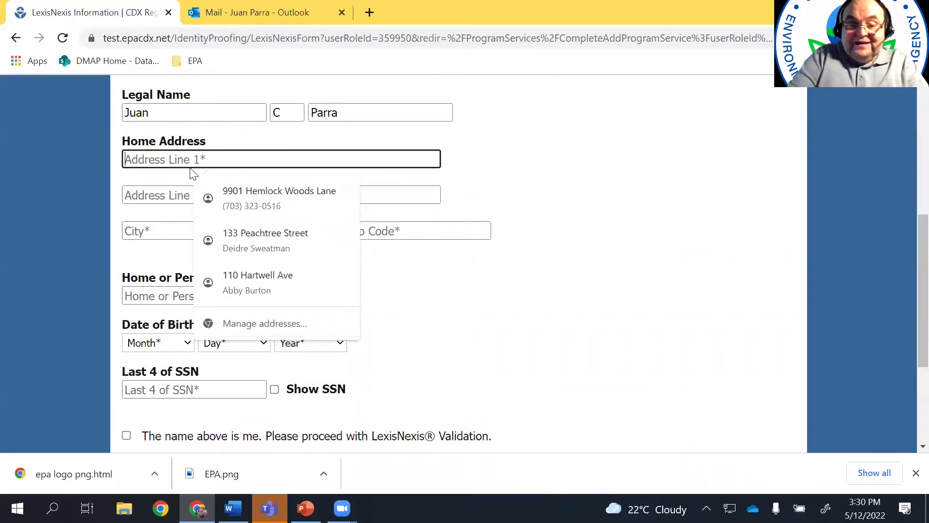
click(284, 193)
click(371, 230)
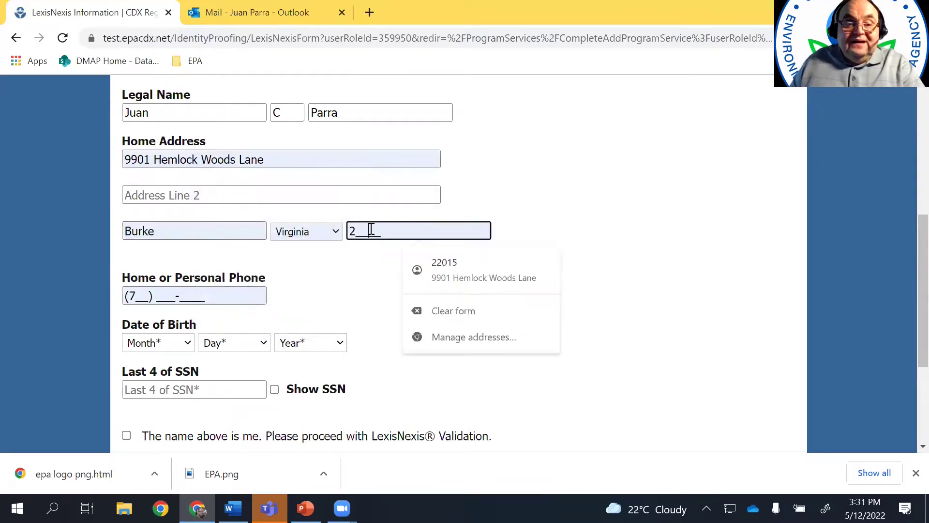
text(22015)
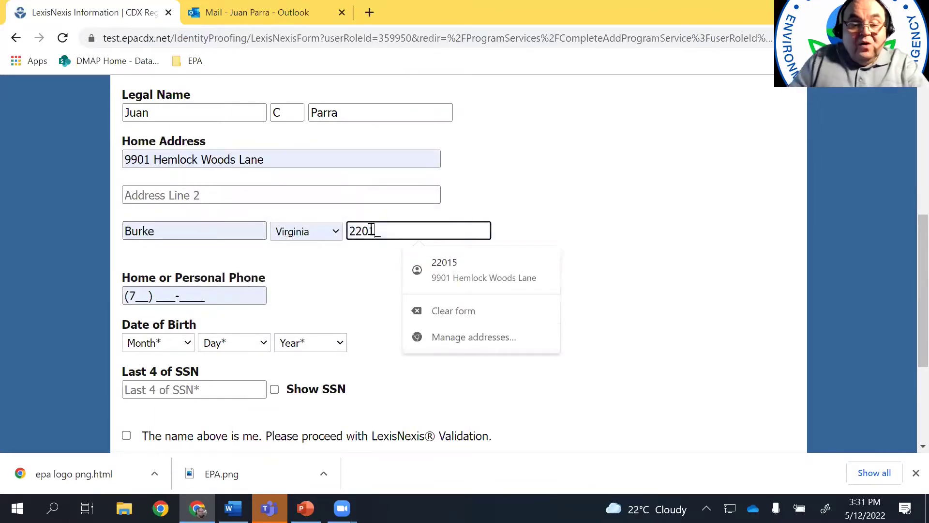
click(320, 285)
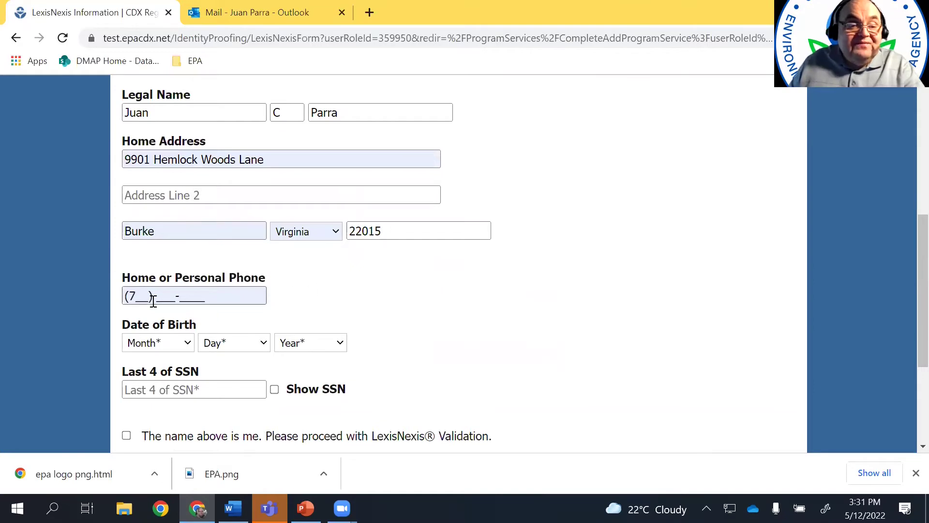
click(133, 297)
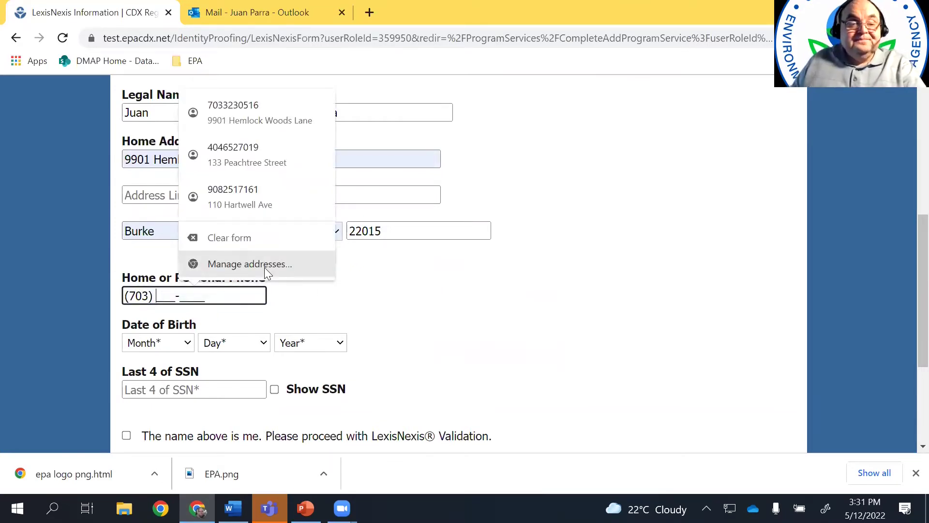
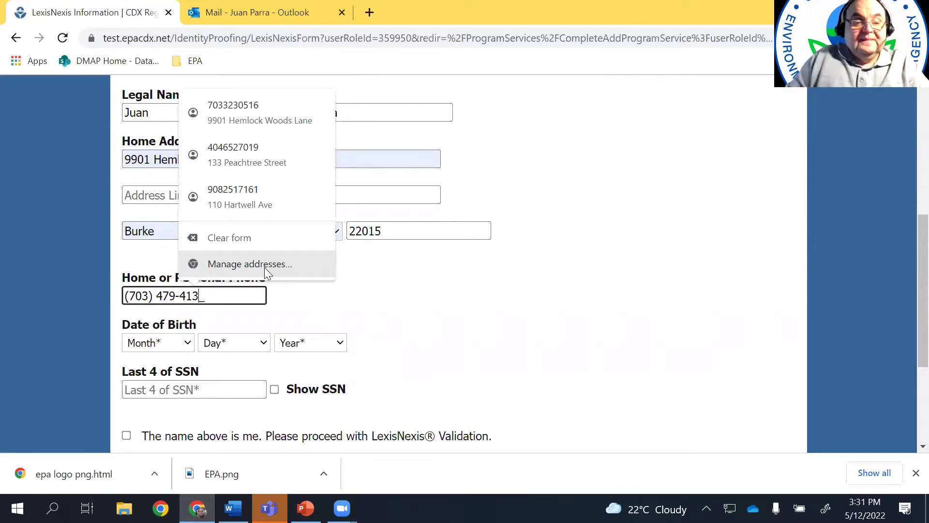
Select the birth day and birth year in the date-of-birth fields
click(176, 339)
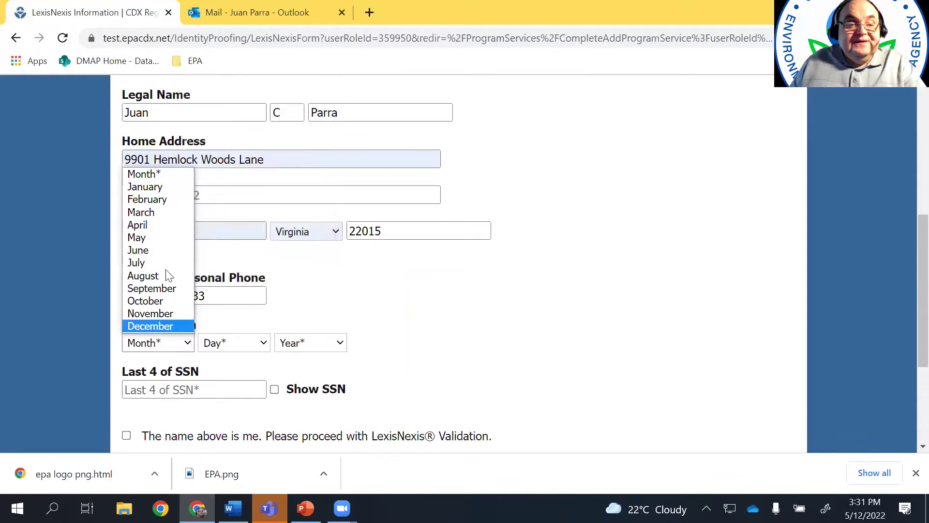
click(158, 174)
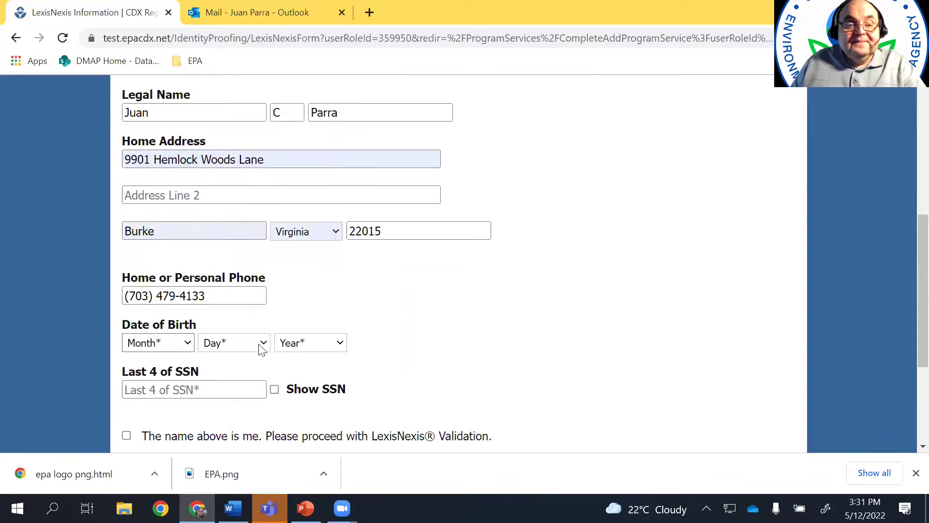
click(258, 342)
click(229, 136)
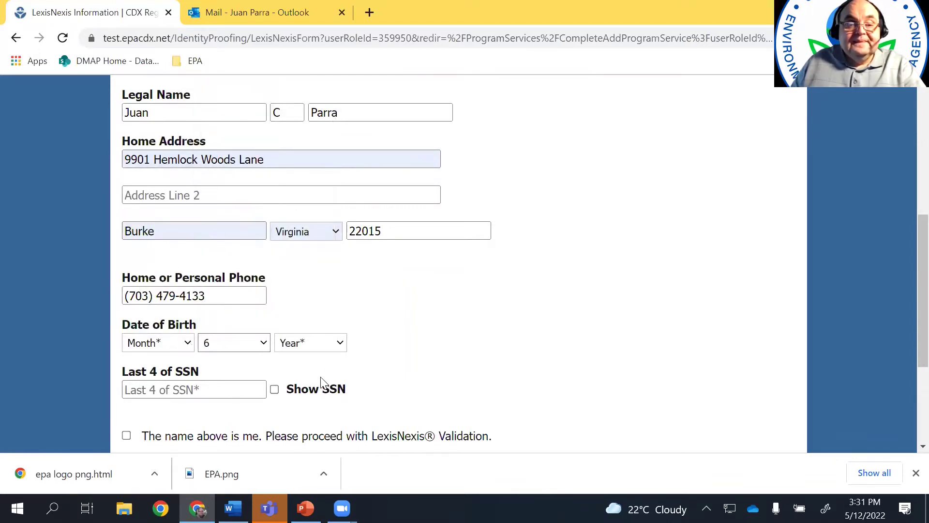
click(340, 342)
drag(342, 122, 340, 192)
click(291, 205)
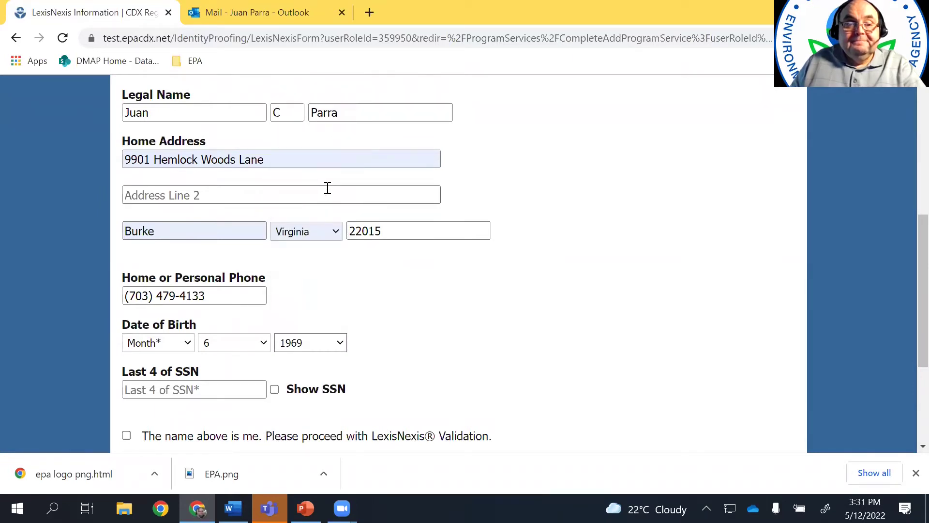
click(335, 345)
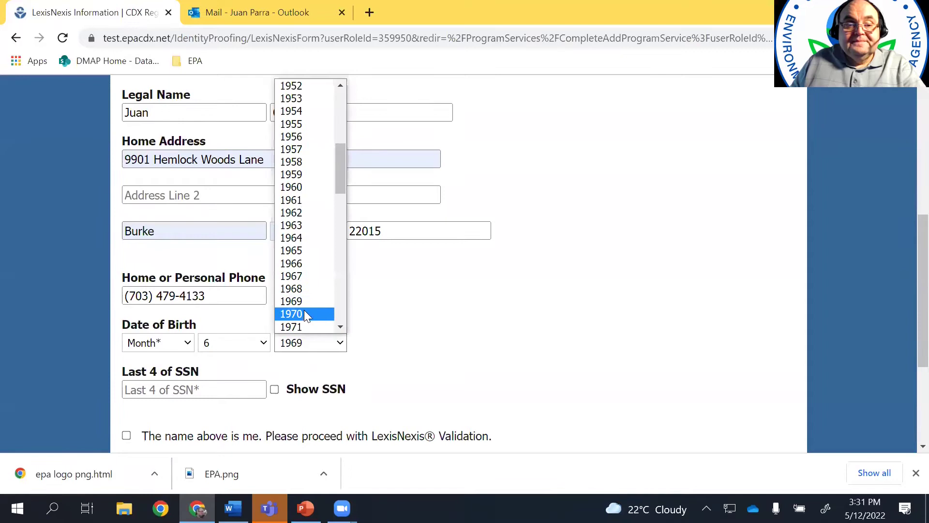
click(303, 289)
Enter the last four SSN digits, confirm the name, set birth month to January, and submit
click(202, 394)
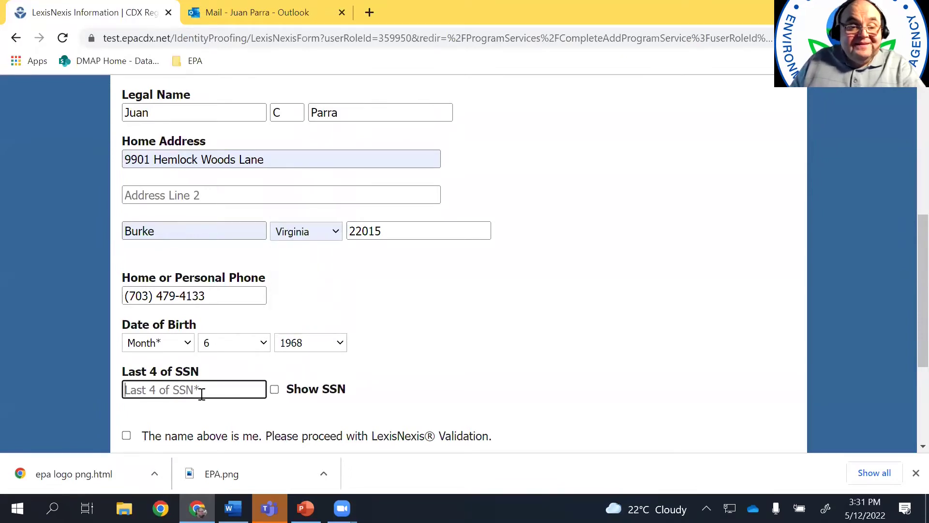
text(••)
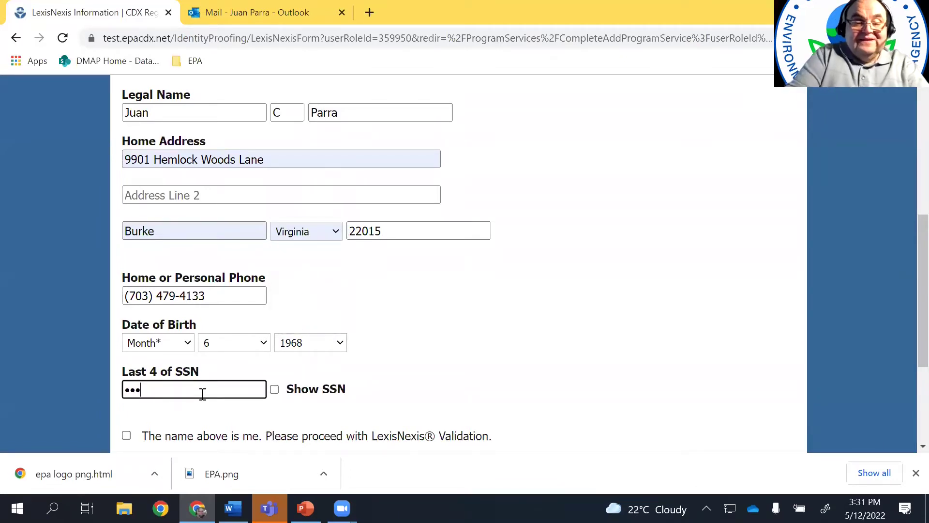
scroll(572, 356, down, 1)
click(126, 363)
click(187, 420)
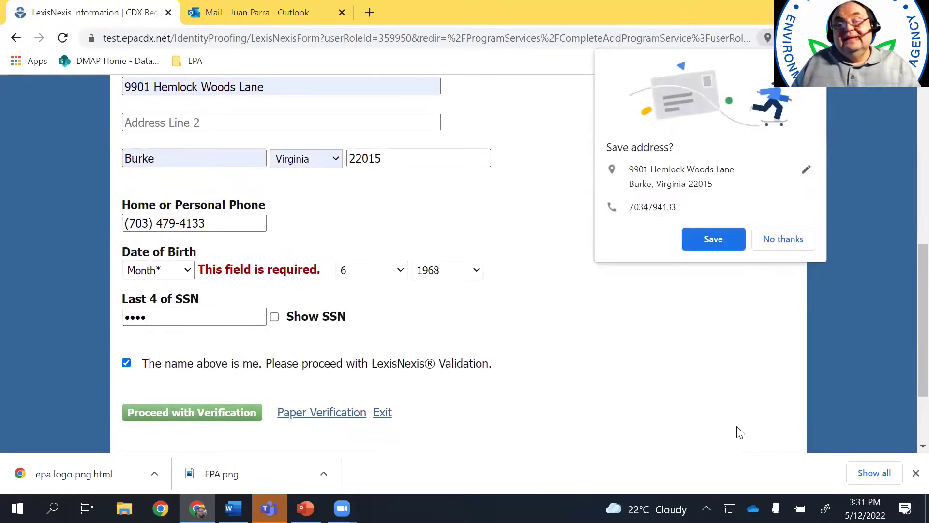
click(779, 242)
click(779, 239)
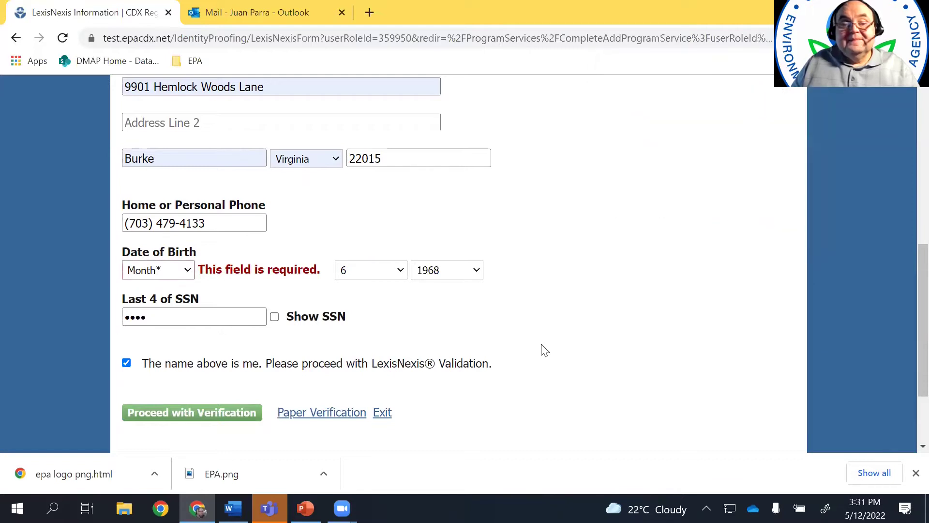
click(189, 272)
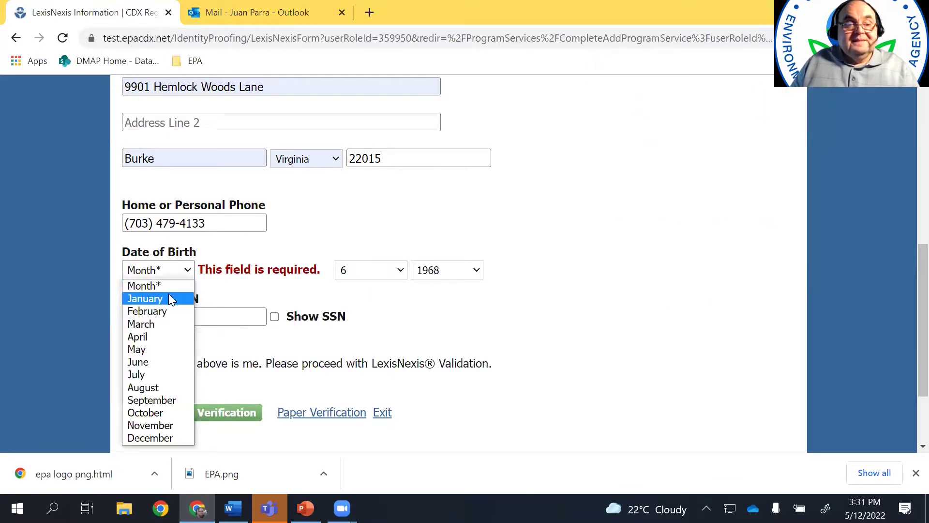
click(169, 298)
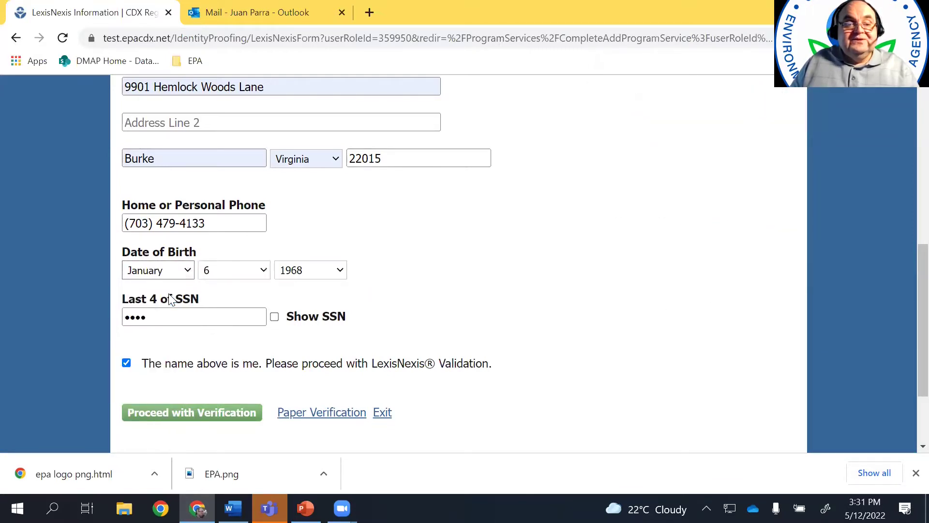
click(230, 419)
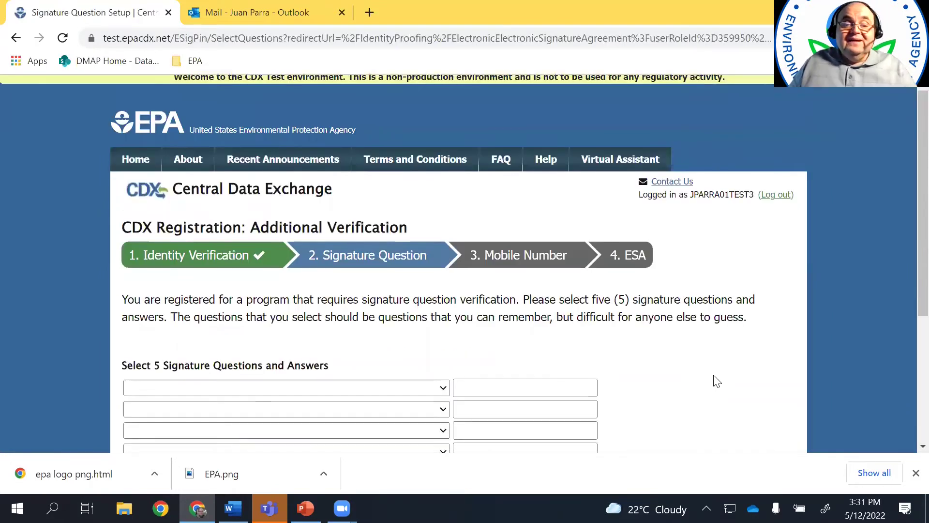
Set signature questions for favorite book, TV show and movie, filling in each answer
scroll(714, 381, down, 1)
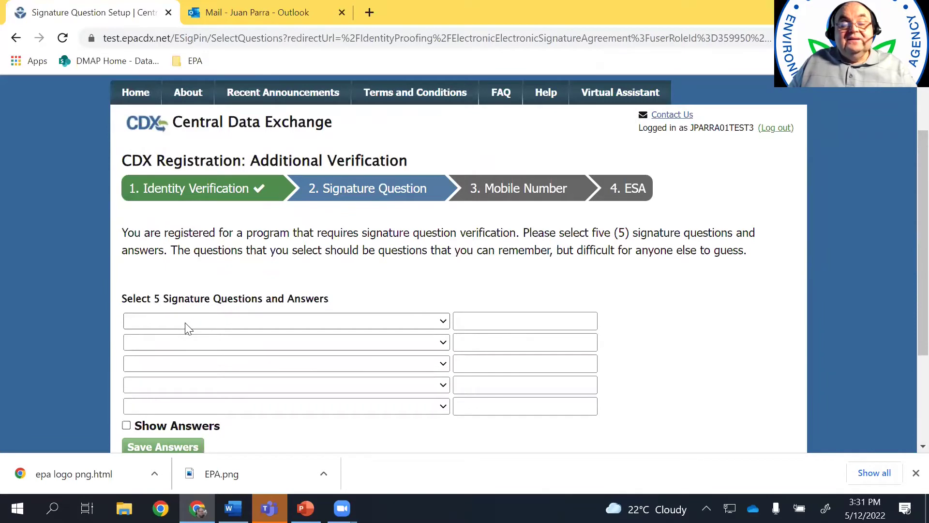
click(443, 322)
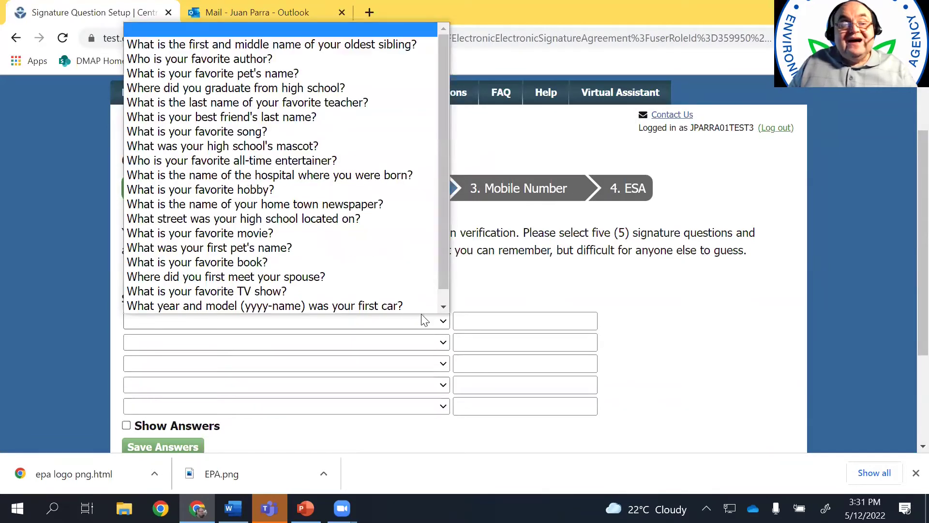
click(312, 264)
click(492, 317)
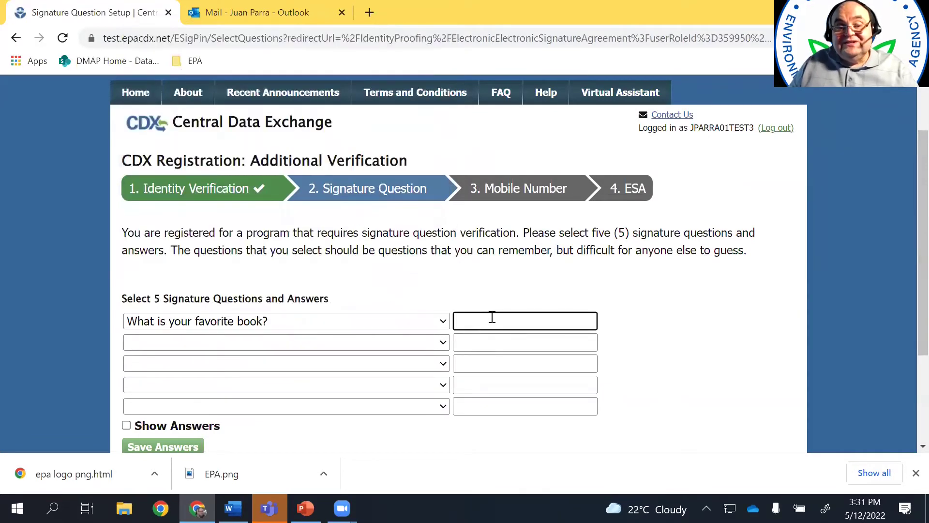
text(••••)
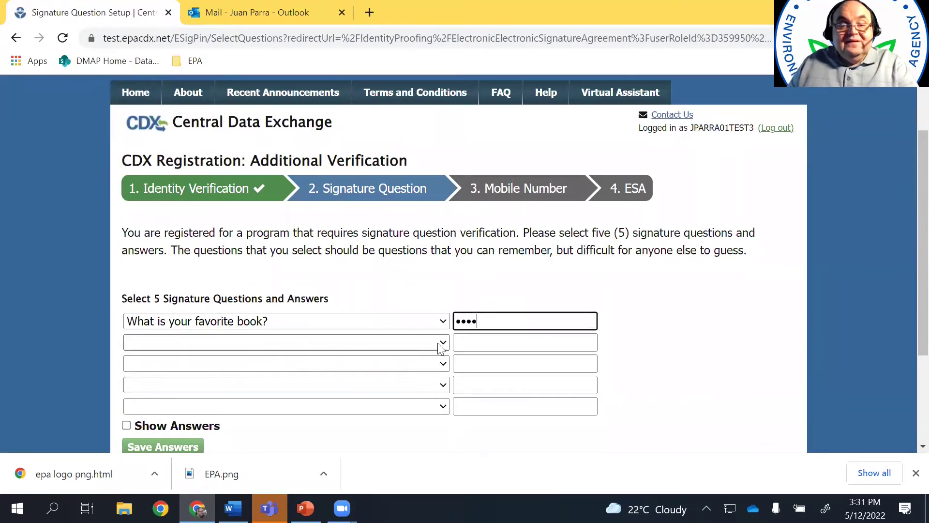
click(443, 342)
click(228, 296)
click(506, 340)
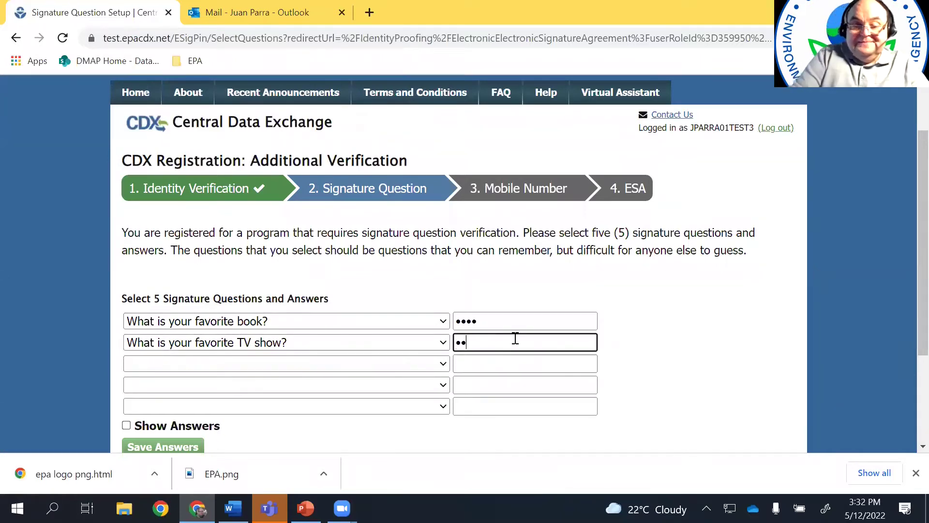
click(443, 369)
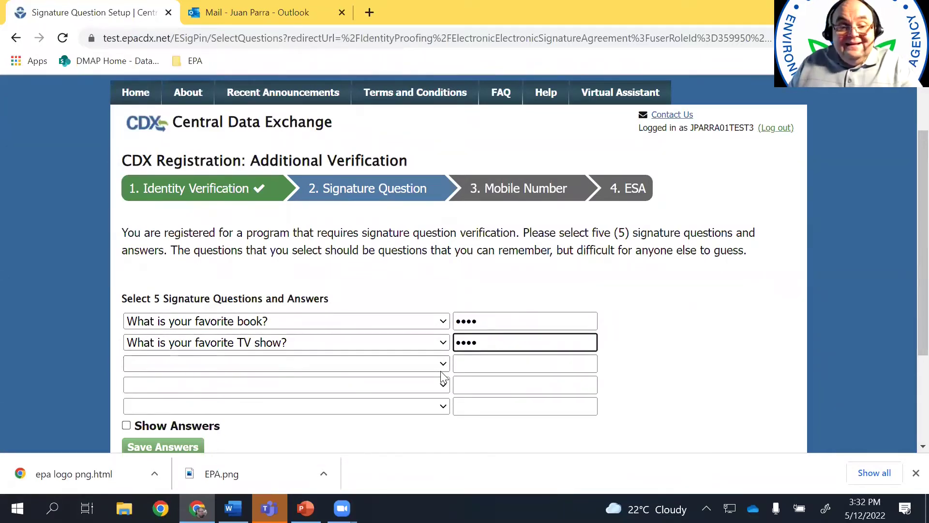
click(274, 290)
click(541, 363)
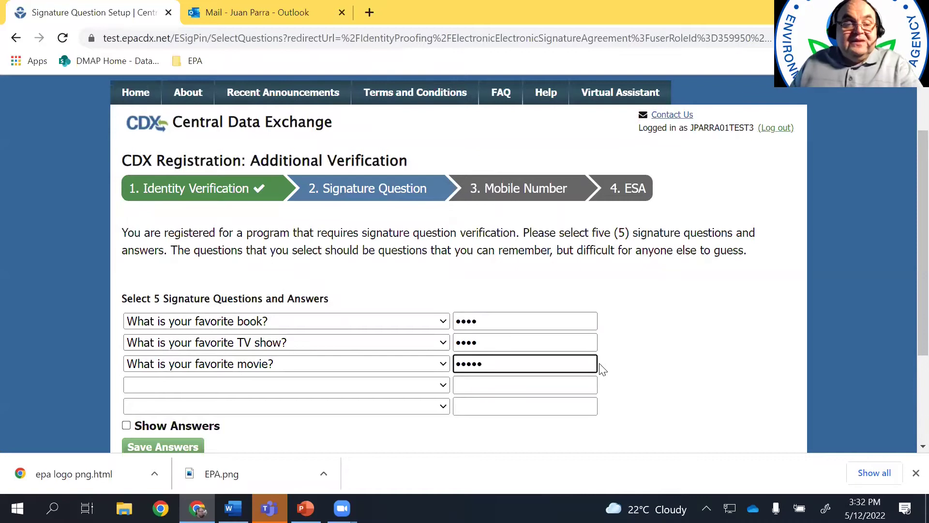
Set the first pet's name and favorite hobby questions with their answers
click(364, 385)
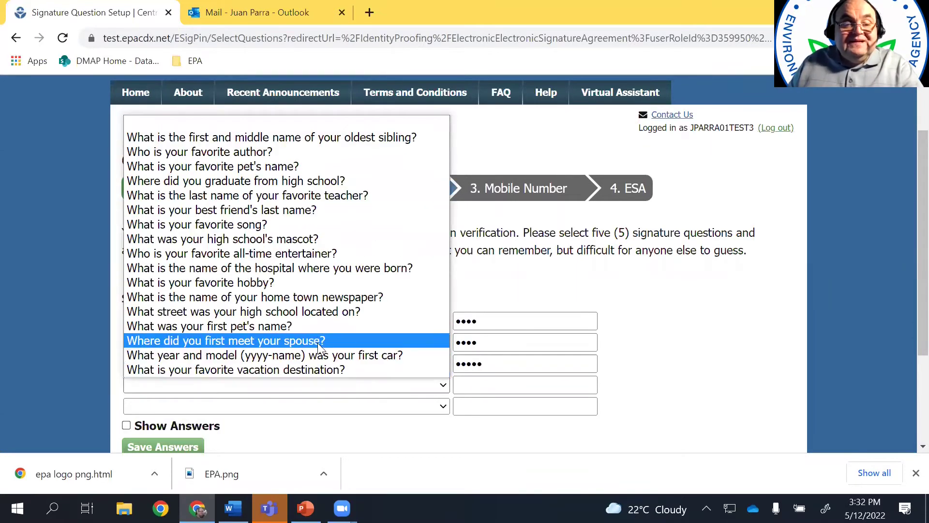
click(309, 325)
click(506, 386)
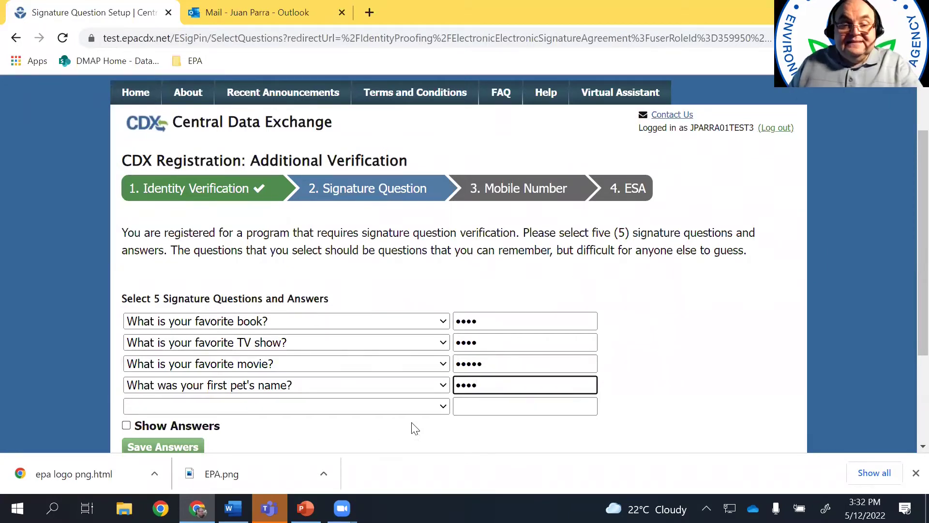
click(411, 406)
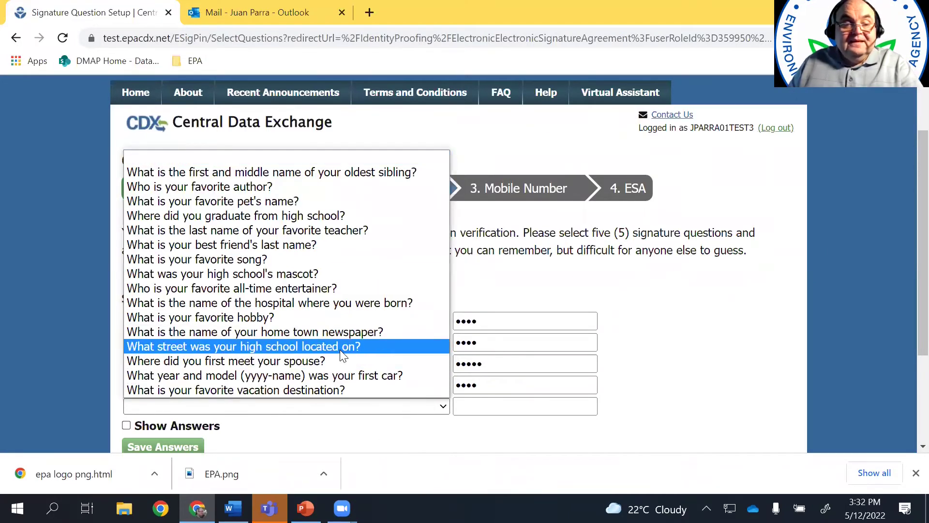
click(304, 315)
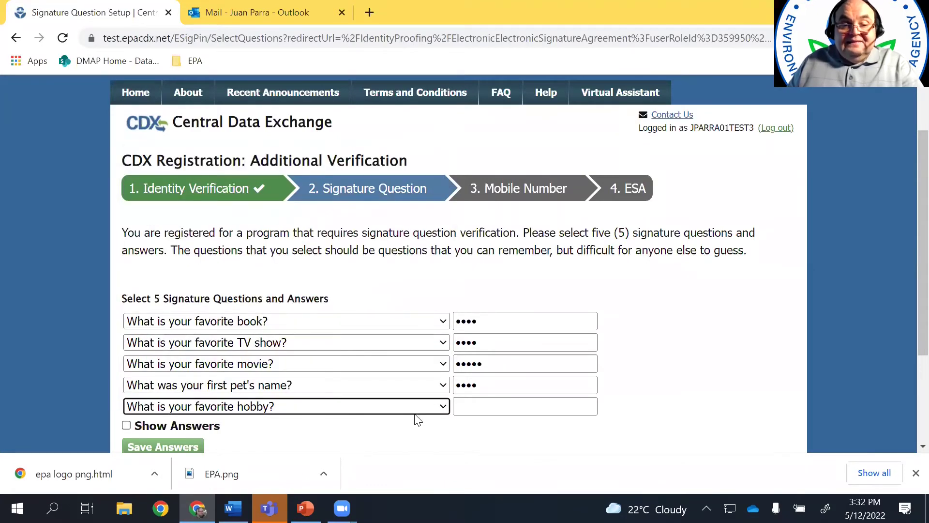
click(502, 406)
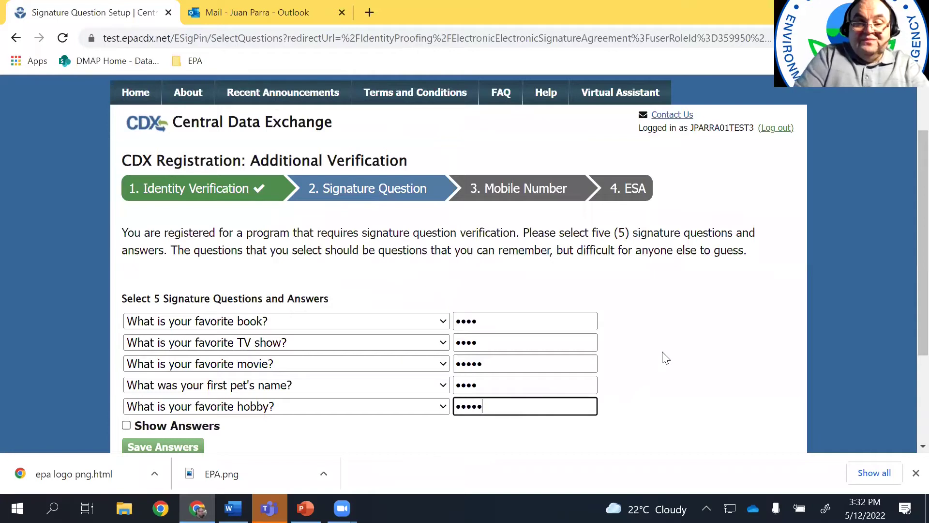
scroll(665, 358, down, 1)
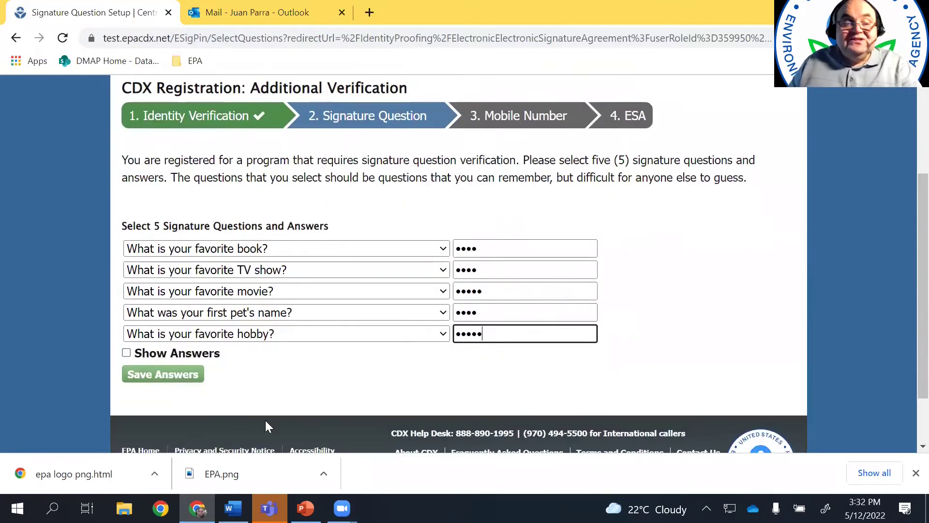
Save the five signature questions and their answers
click(168, 376)
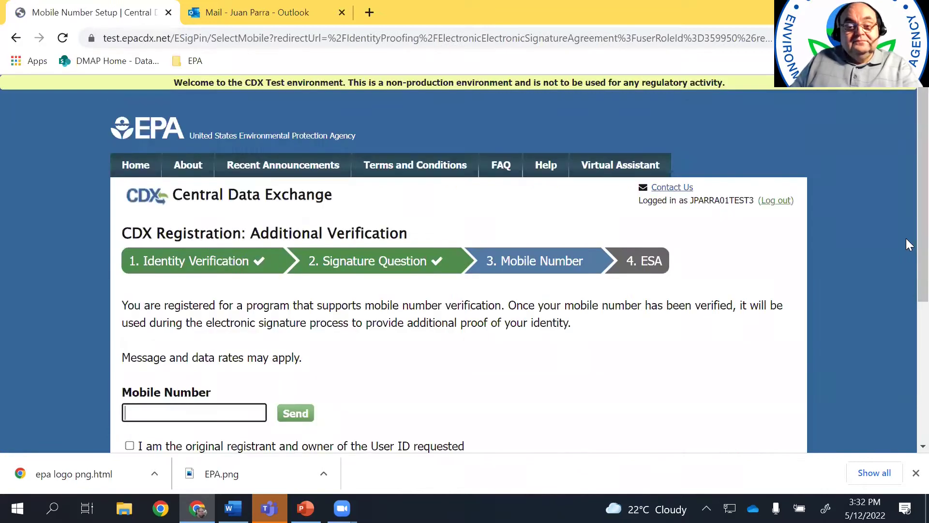
scroll(820, 326, down, 1)
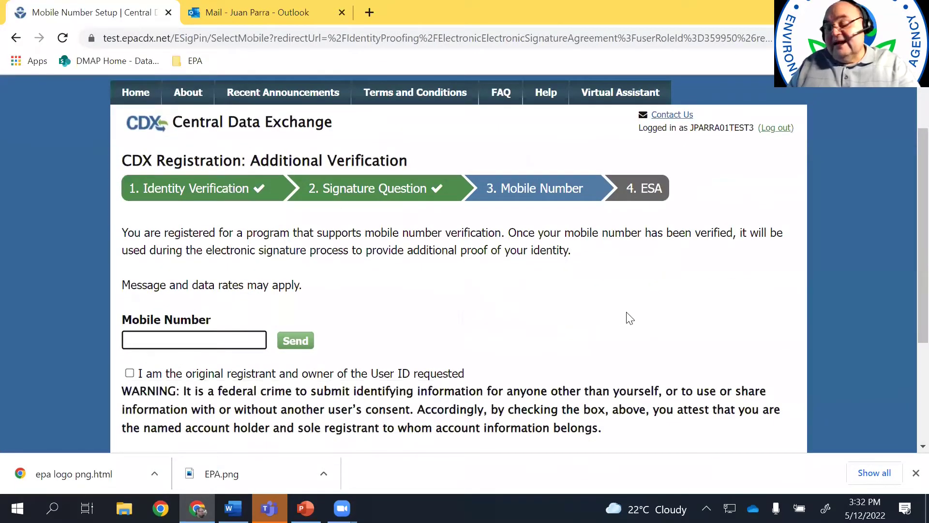
scroll(601, 308, down, 1)
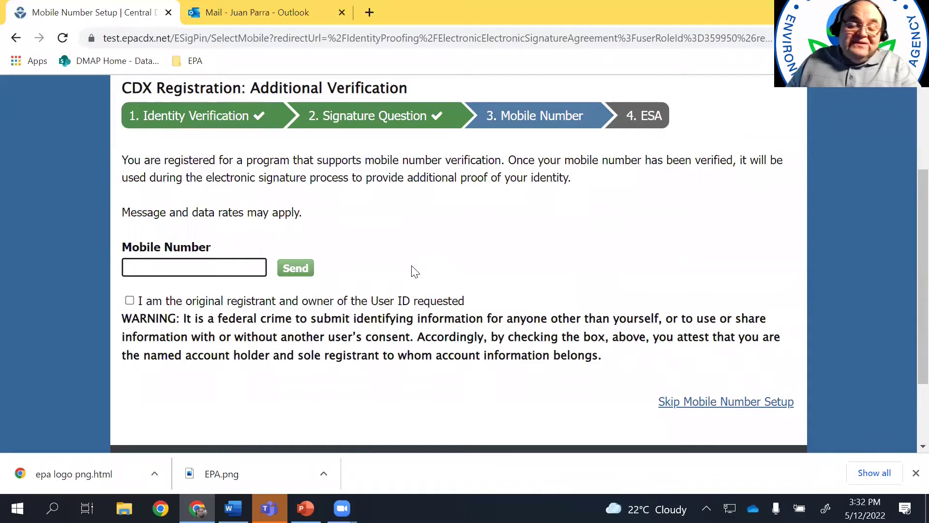
Enter the mobile number, attest to being the original registrant, and submit the texted PIN
click(205, 268)
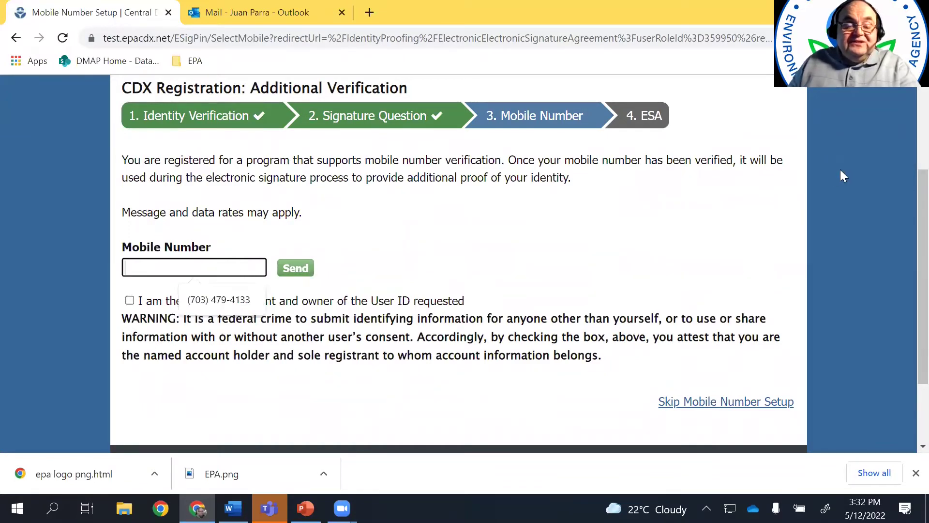
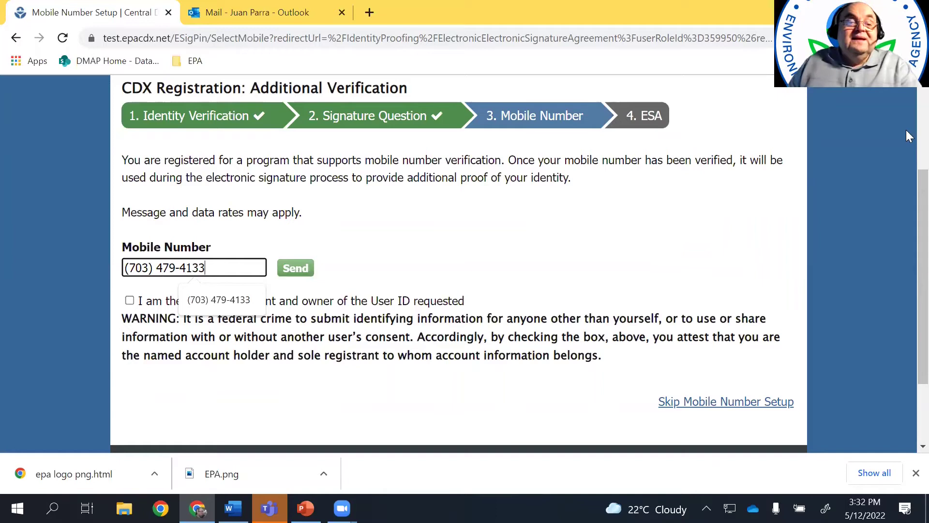
click(129, 300)
click(295, 267)
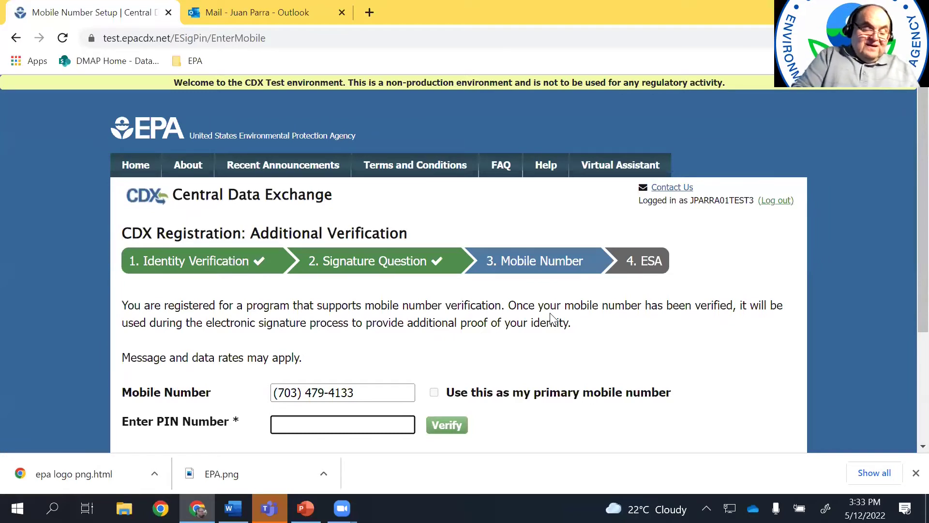
key(ctrl+v)
key(Return)
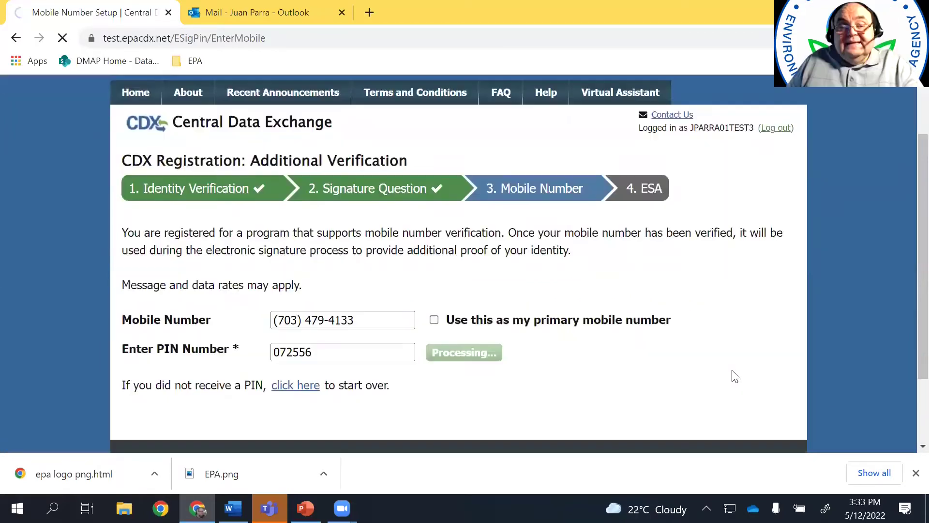
Accept the certification statement and log in with the account password to continue signing
scroll(738, 377, down, 8)
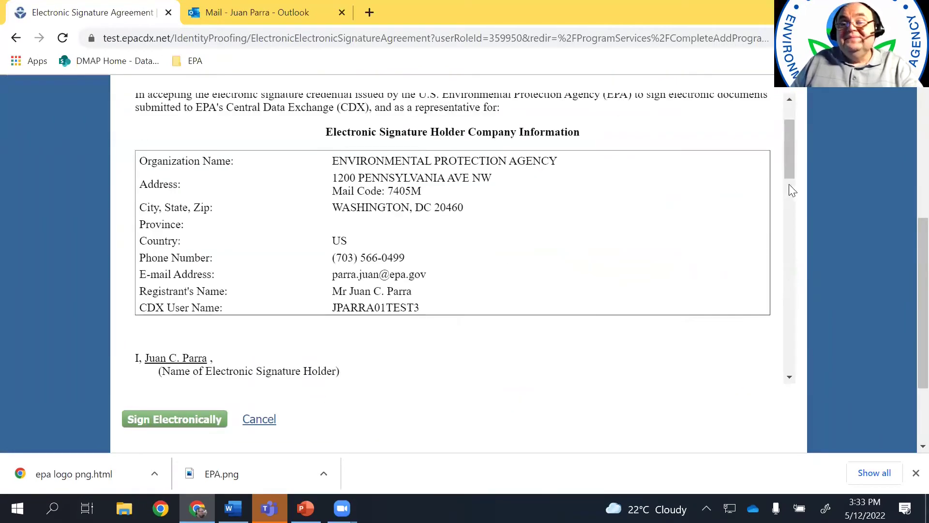
mouse_move(787, 163)
mouse_down()
mouse_move(787, 353)
mouse_move(791, 145)
mouse_up()
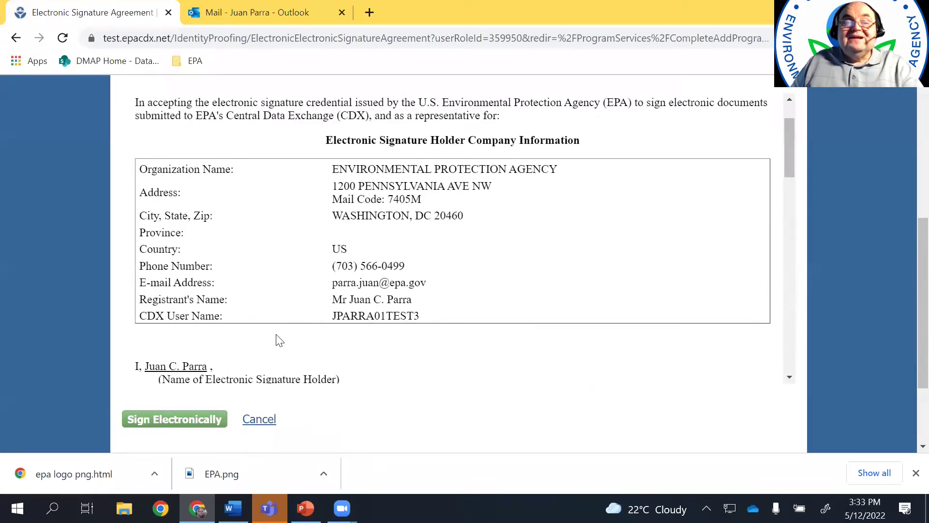
click(177, 424)
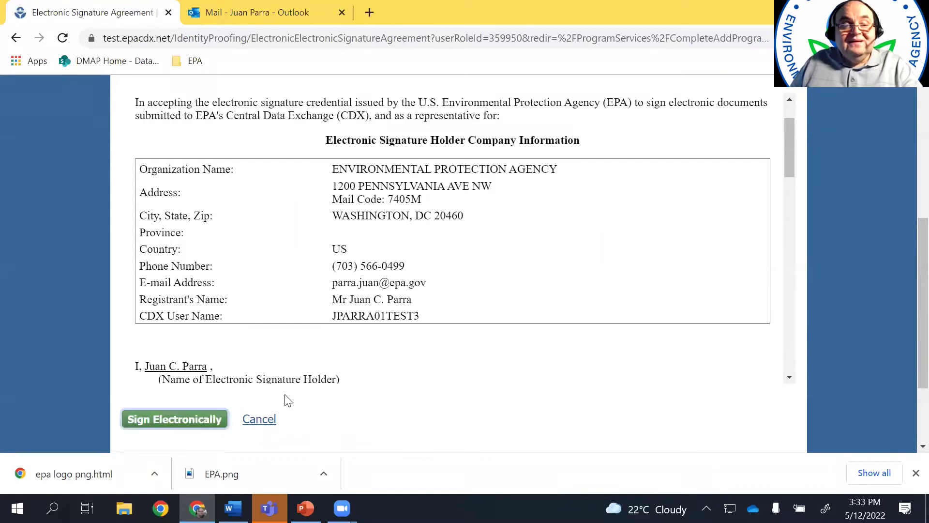
click(409, 380)
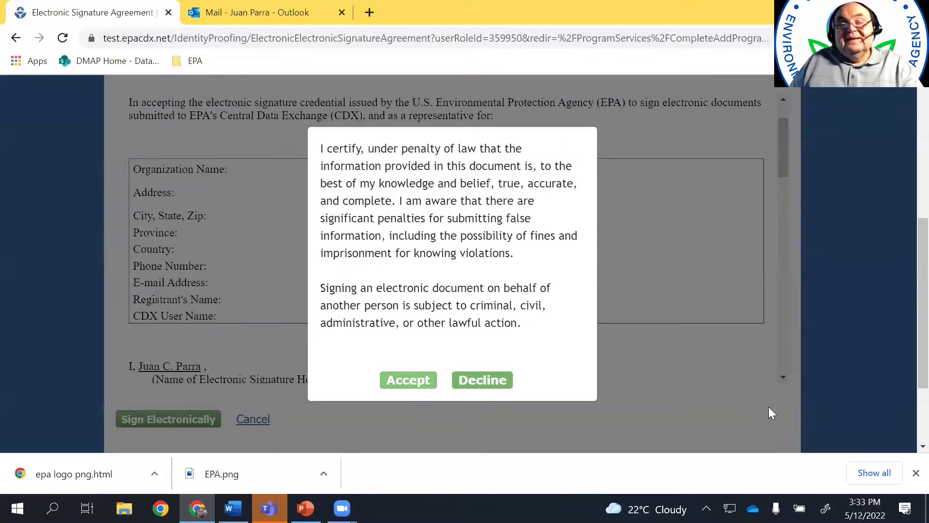
click(209, 298)
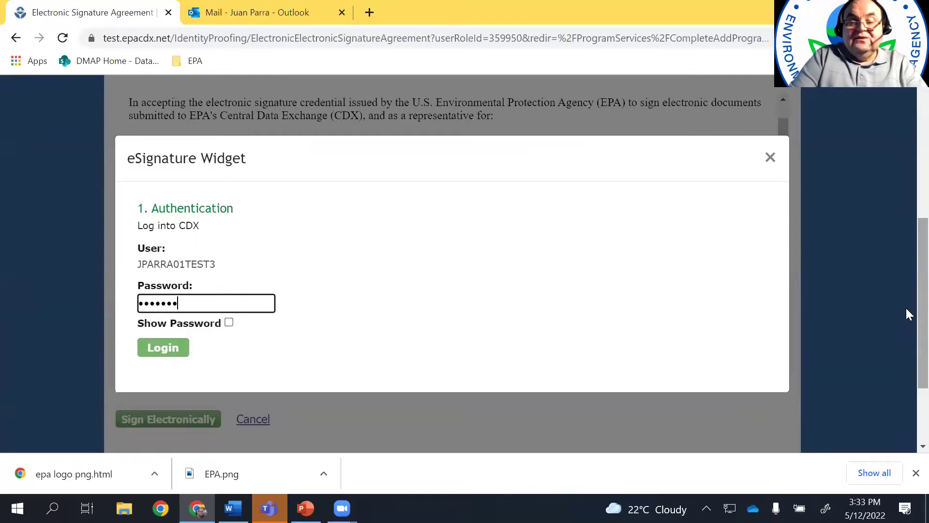
click(170, 351)
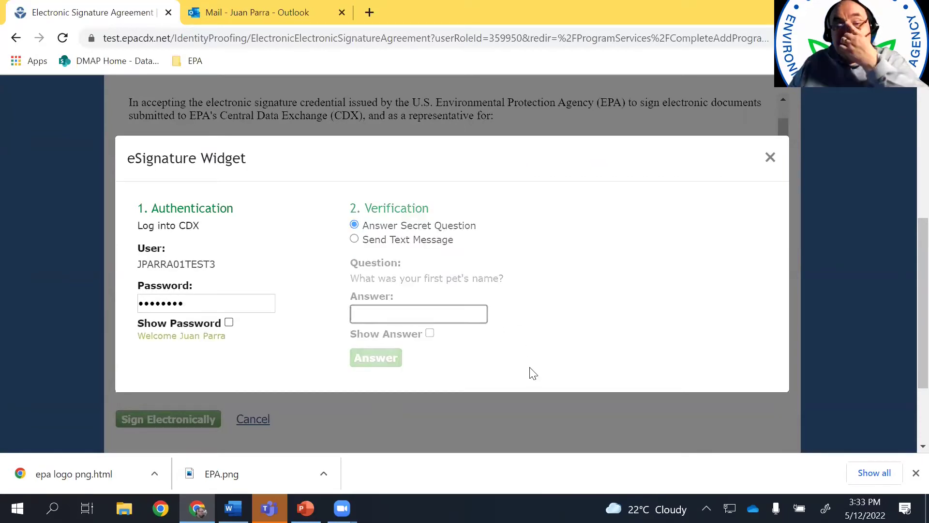
Verify identity by answering the secret question
click(355, 240)
click(354, 225)
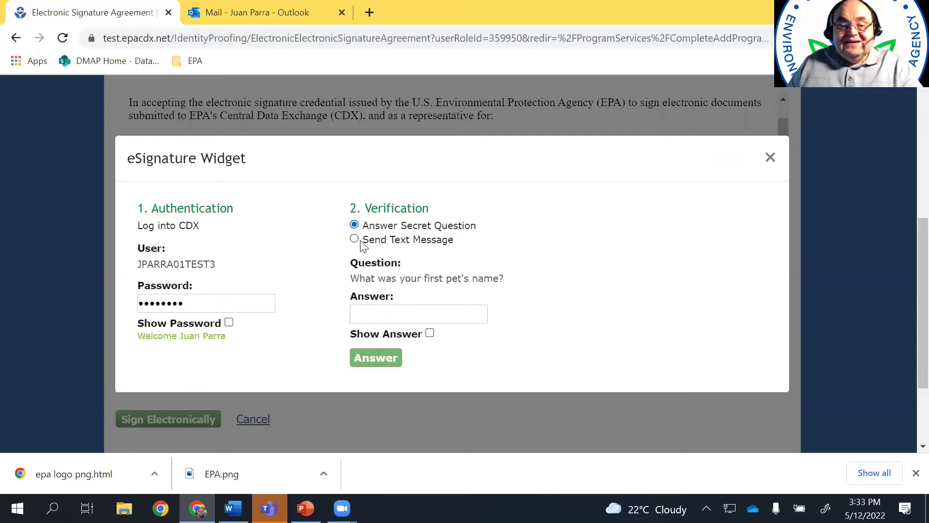
click(355, 239)
click(353, 228)
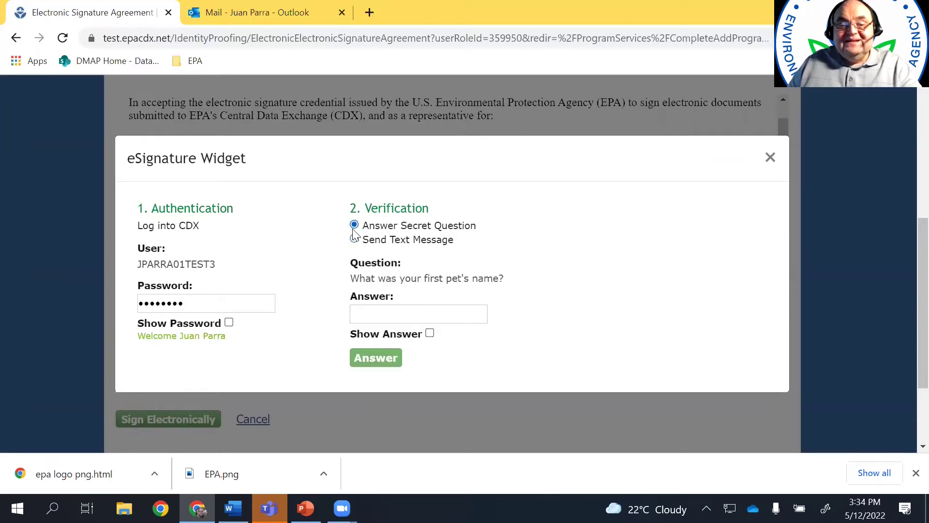
click(377, 315)
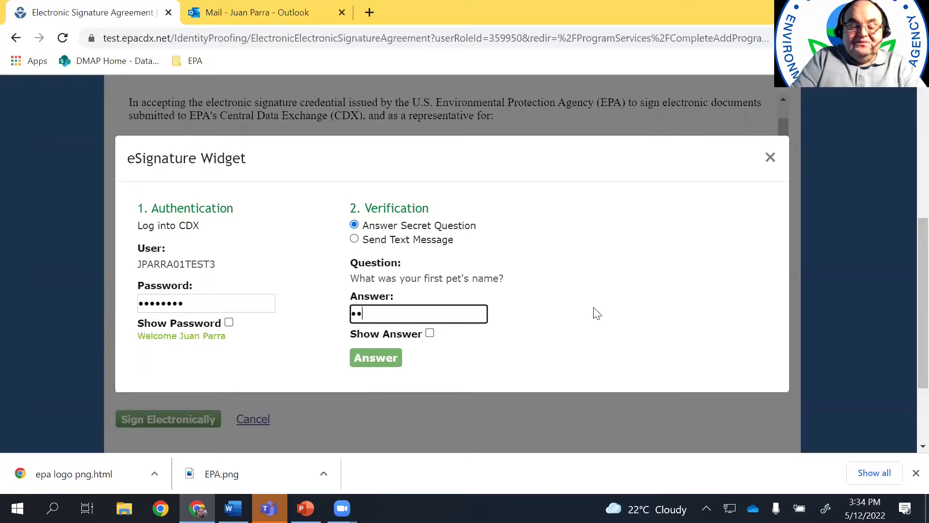
click(376, 358)
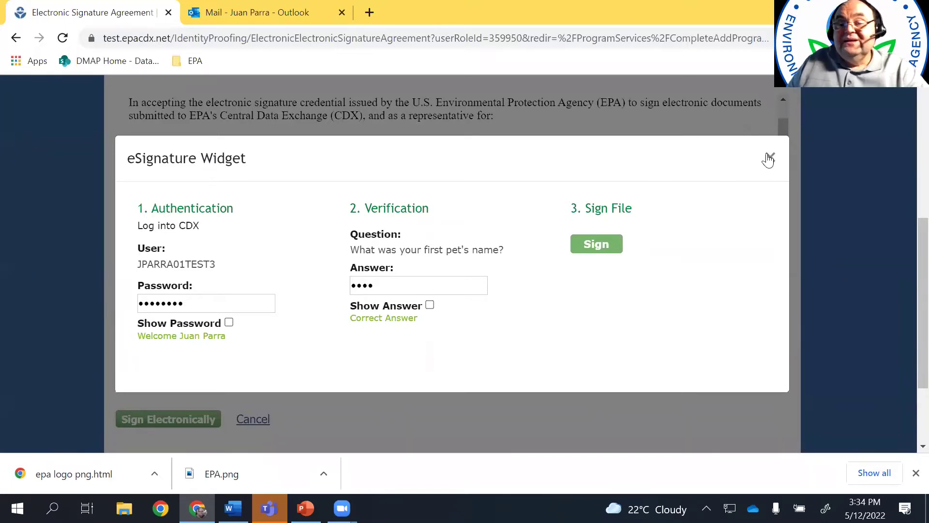
Sign the agreement, then launch TRI-MEweb as Certifying Official from MyCDX
click(596, 244)
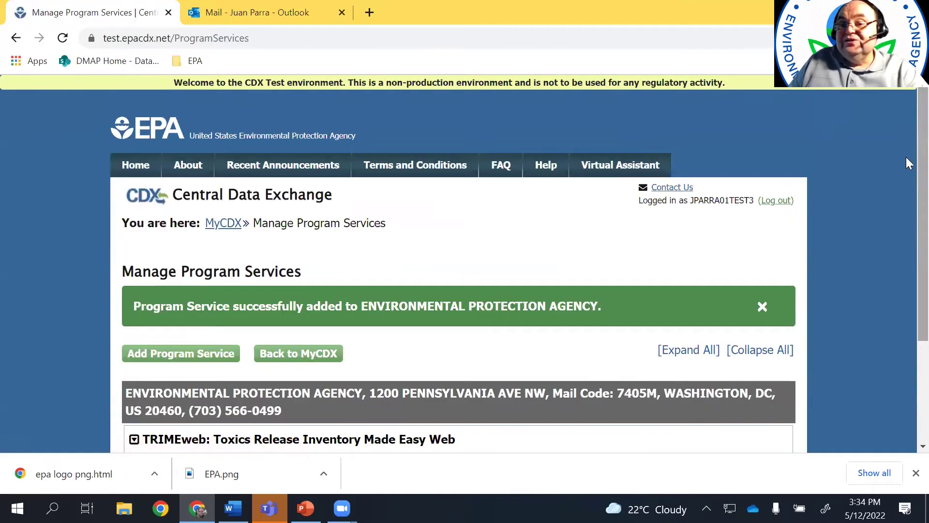
scroll(906, 149, down, 3)
scroll(905, 284, up, 1)
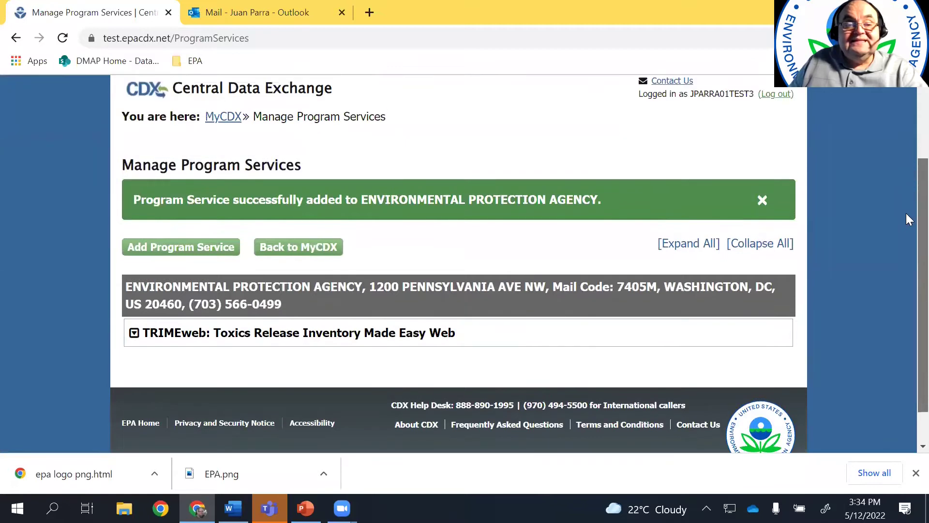
click(325, 248)
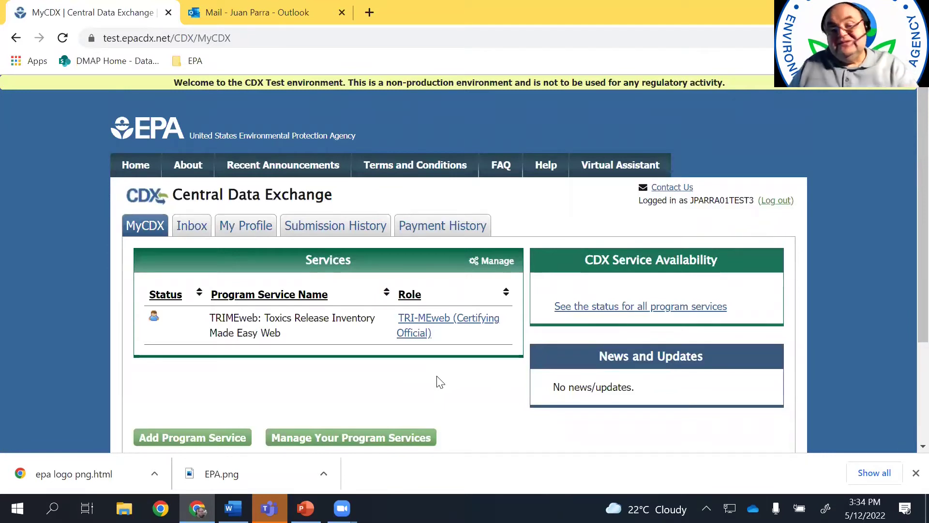
click(439, 324)
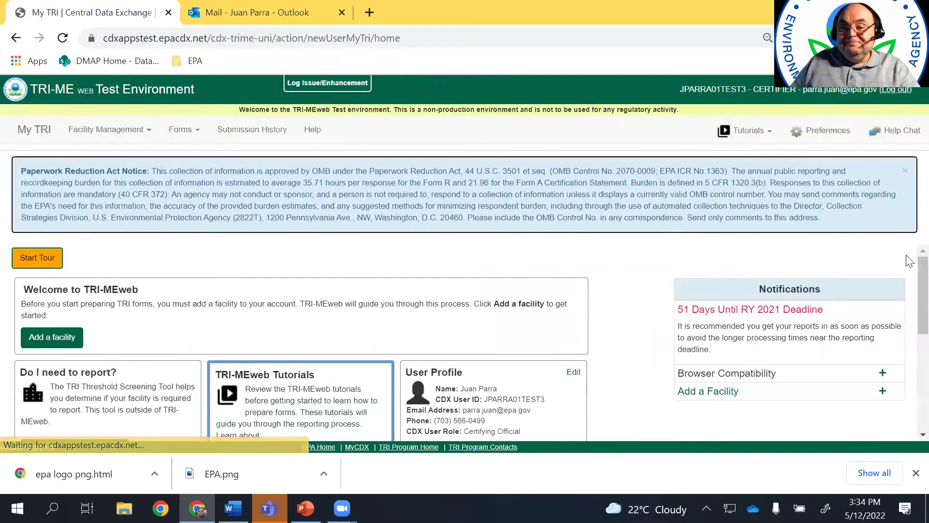
Close the Paperwork Reduction Act notice and review the profile on the My TRI home page
click(904, 171)
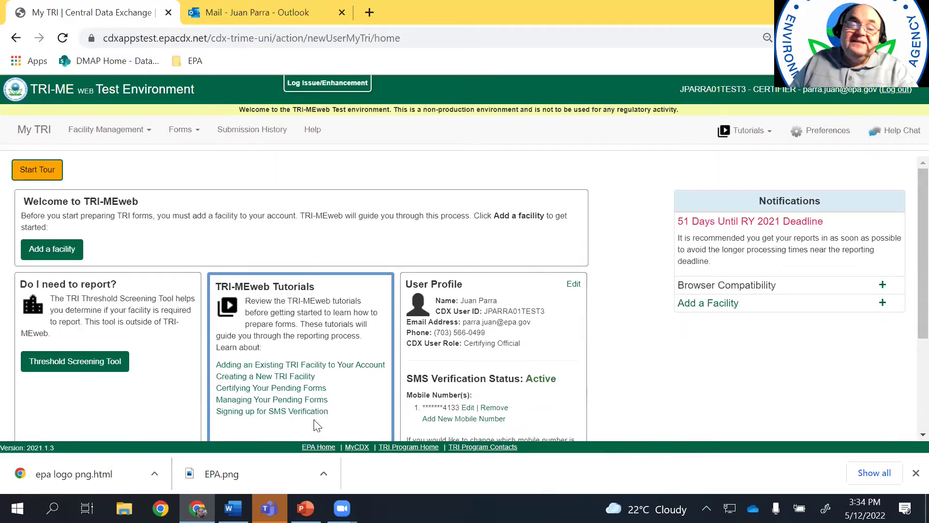
scroll(907, 314, down, 3)
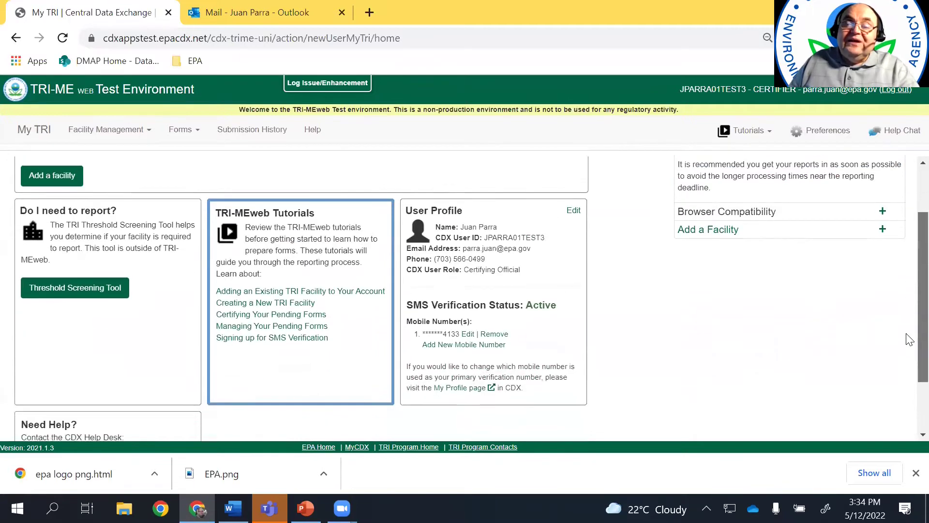
scroll(906, 369, up, 3)
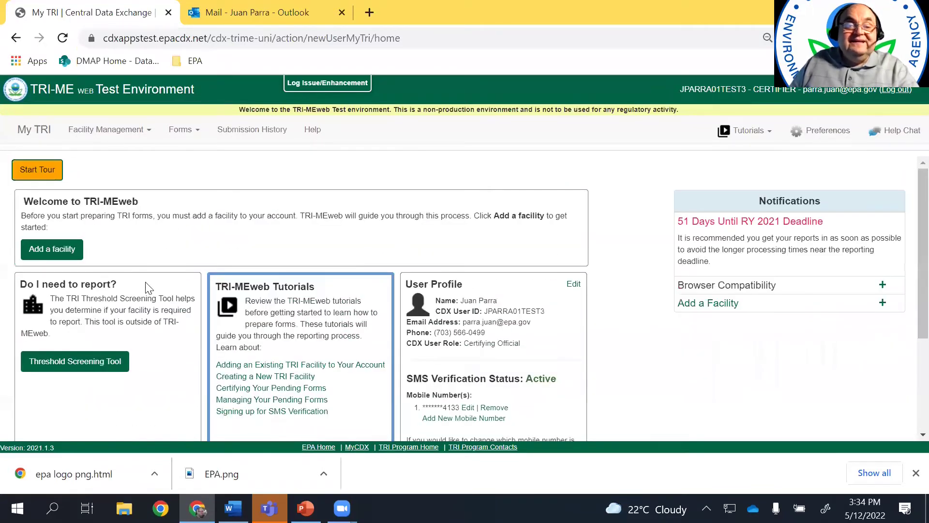
scroll(148, 288, down, 3)
scroll(149, 288, up, 2)
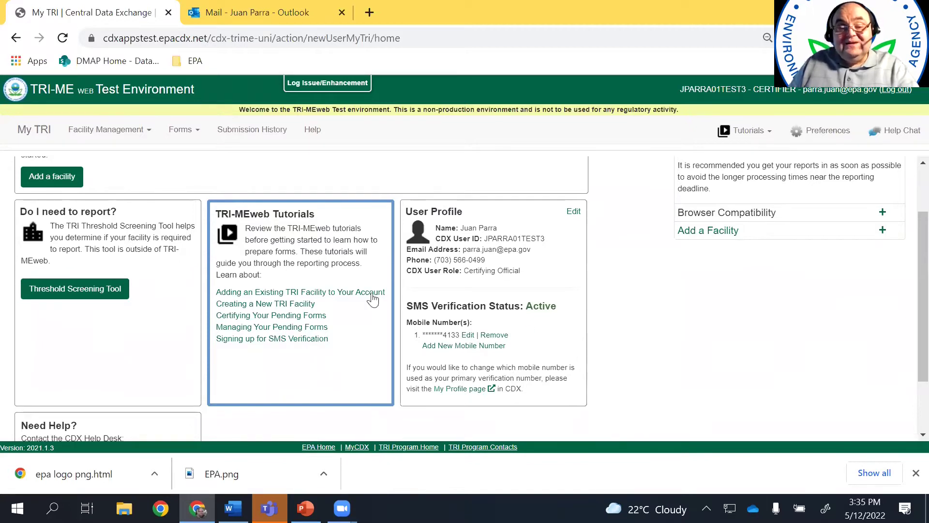
scroll(692, 290, down, 2)
scroll(533, 290, up, 2)
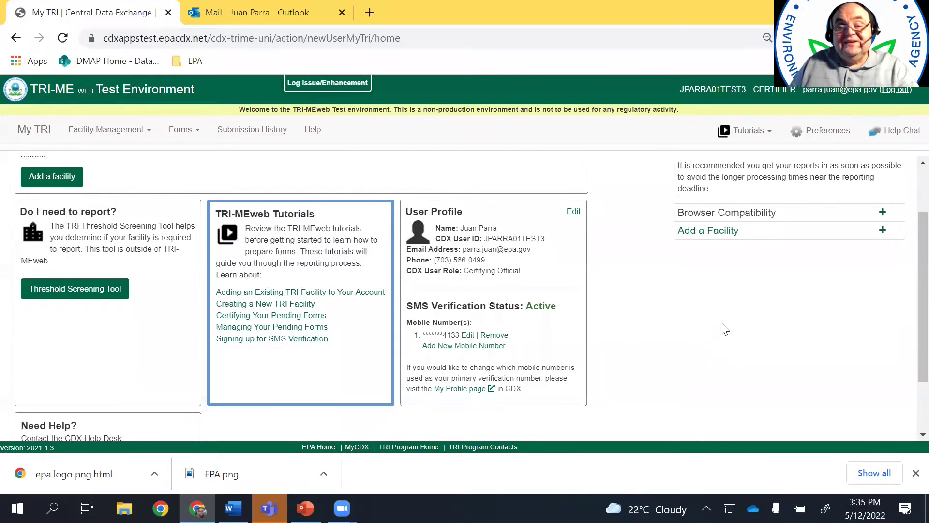
scroll(724, 329, down, 2)
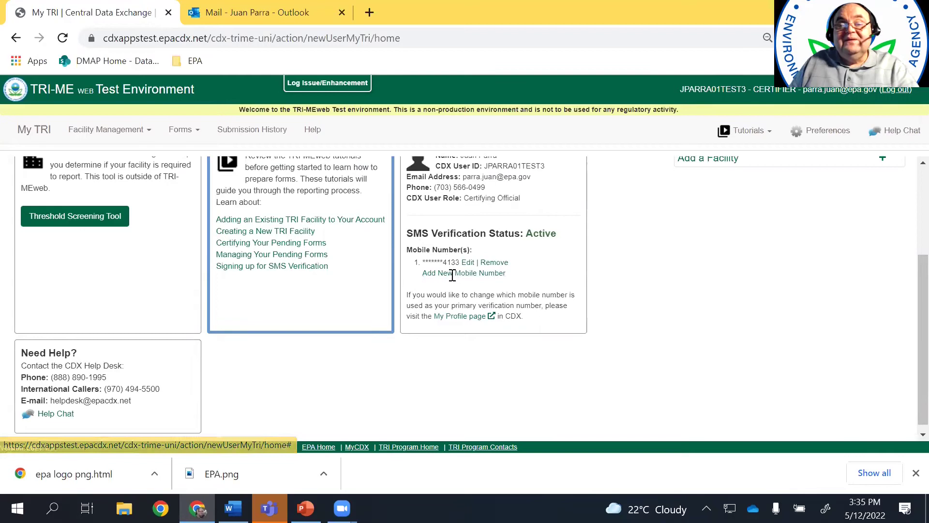
scroll(679, 290, down, 1)
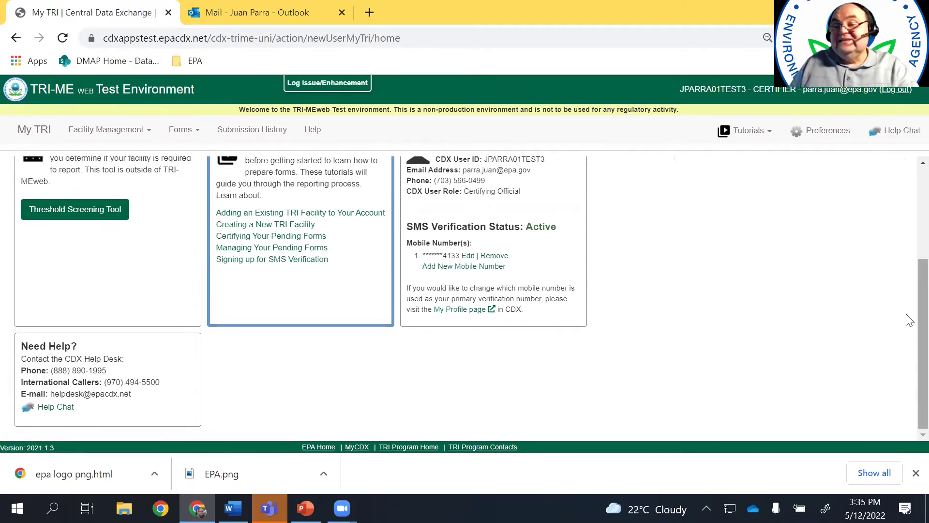
scroll(906, 326, up, 3)
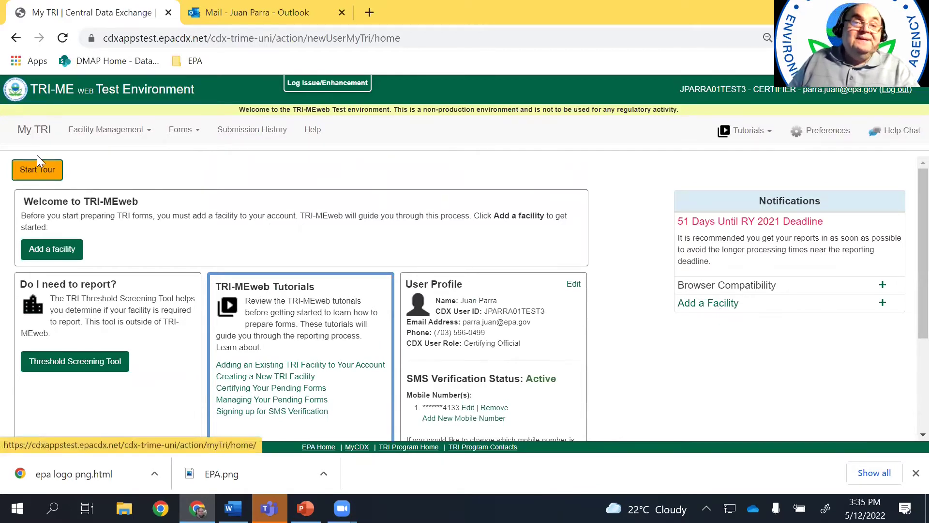
Step through the six-step home page tour through to Done
click(38, 174)
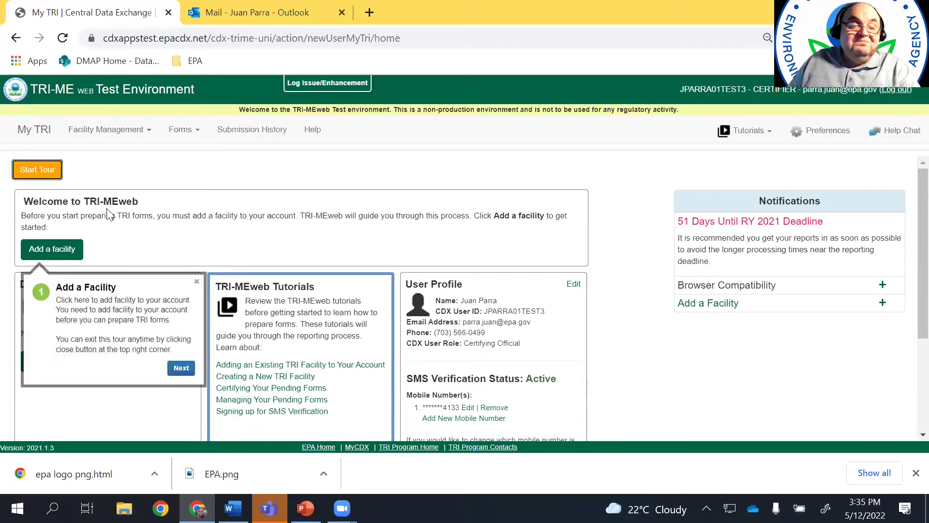
click(37, 173)
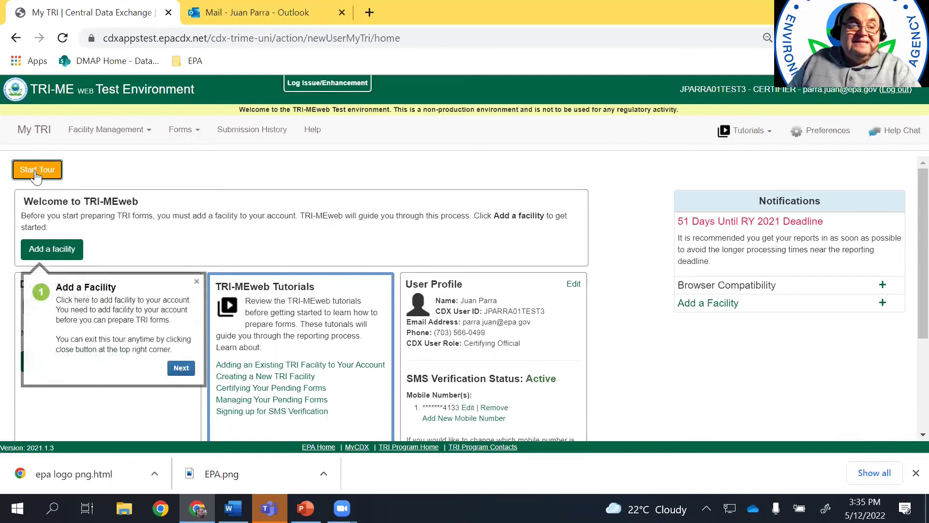
click(181, 368)
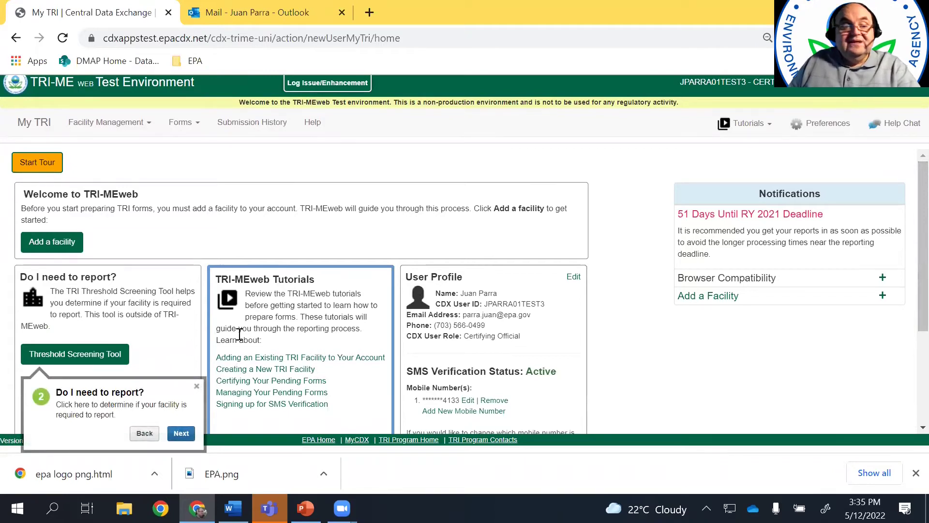
click(185, 433)
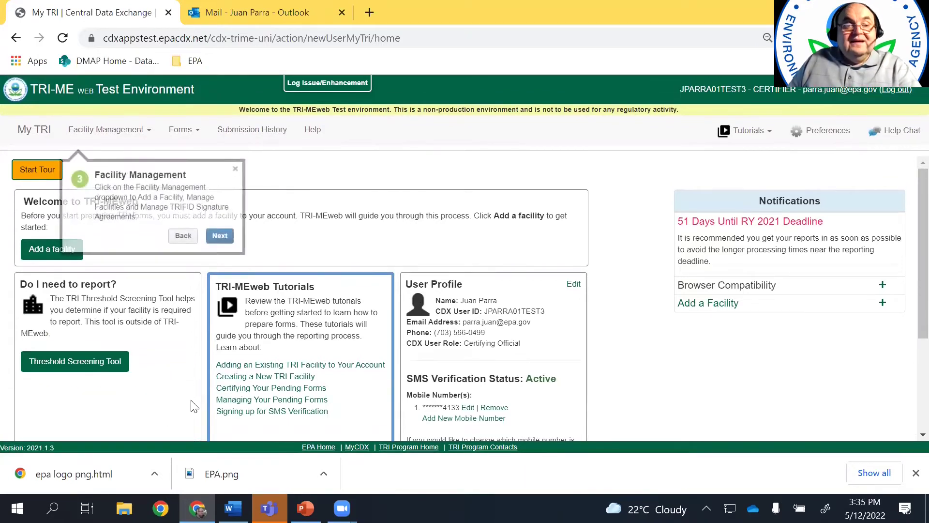
click(220, 236)
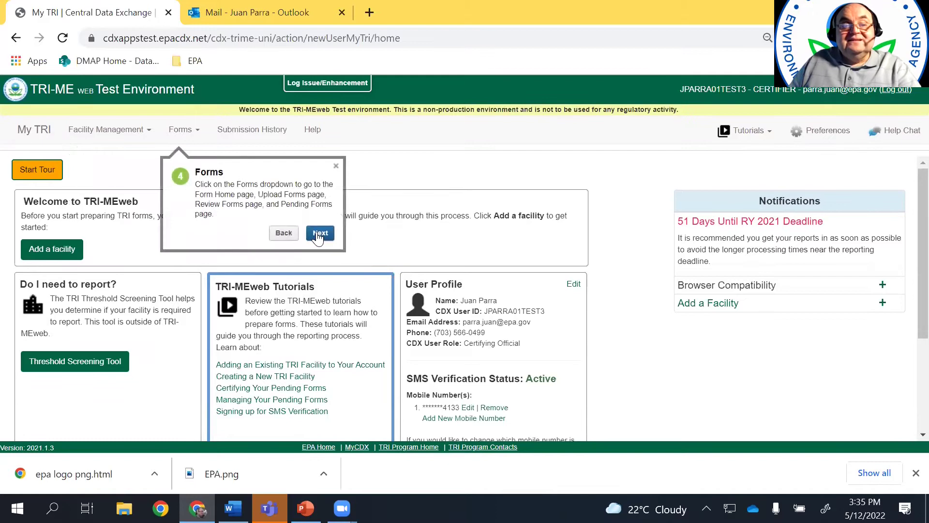
click(318, 234)
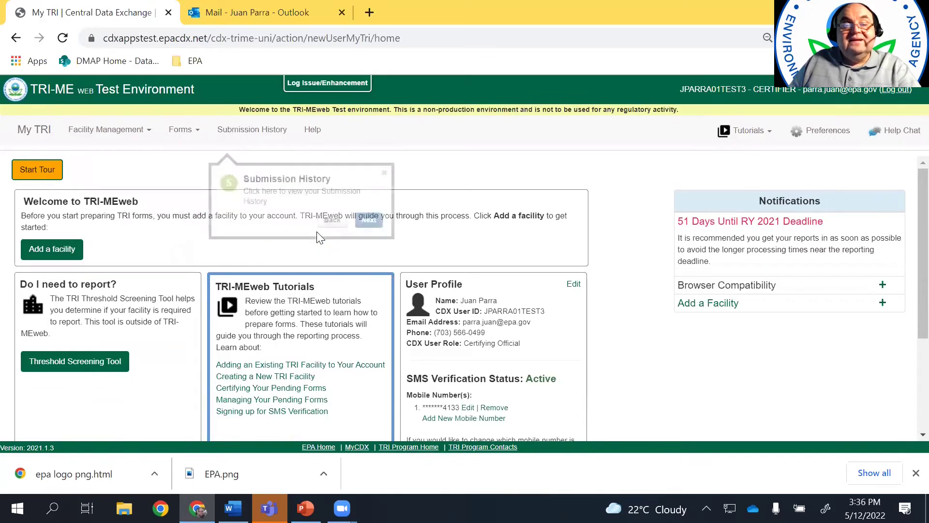
click(366, 217)
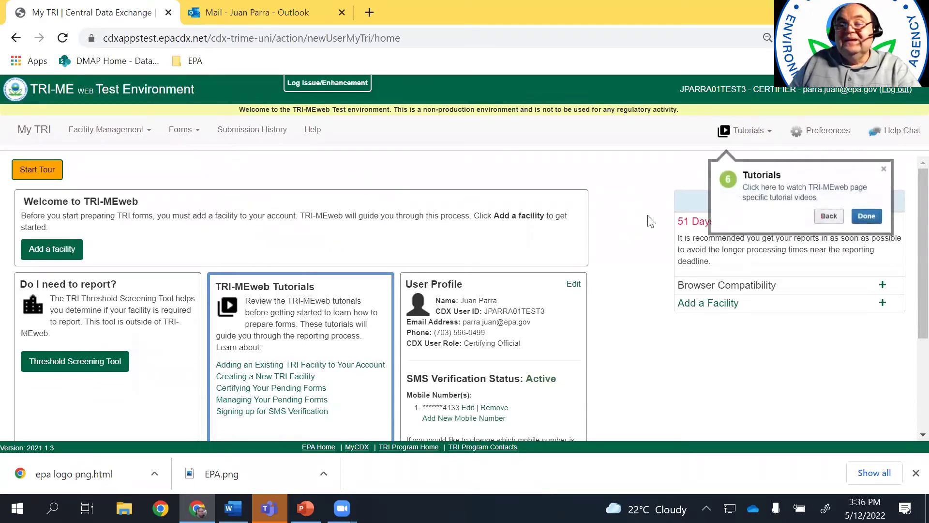
click(866, 219)
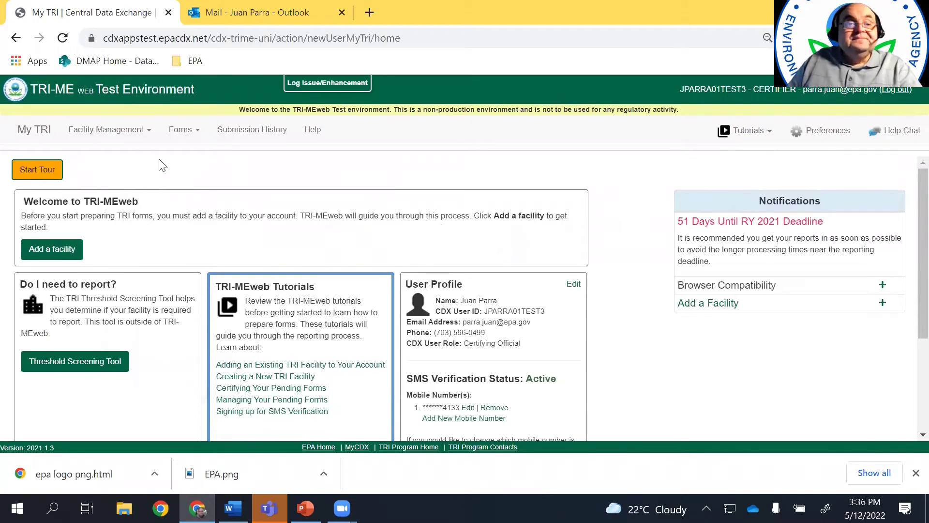
Go to Facility Management > Add Facility and bring up the Word facility notes
click(143, 130)
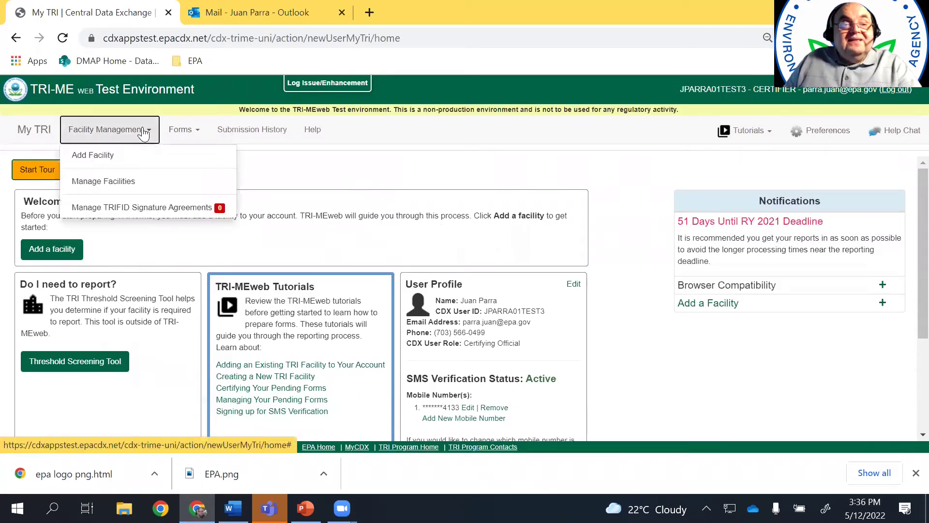
click(117, 160)
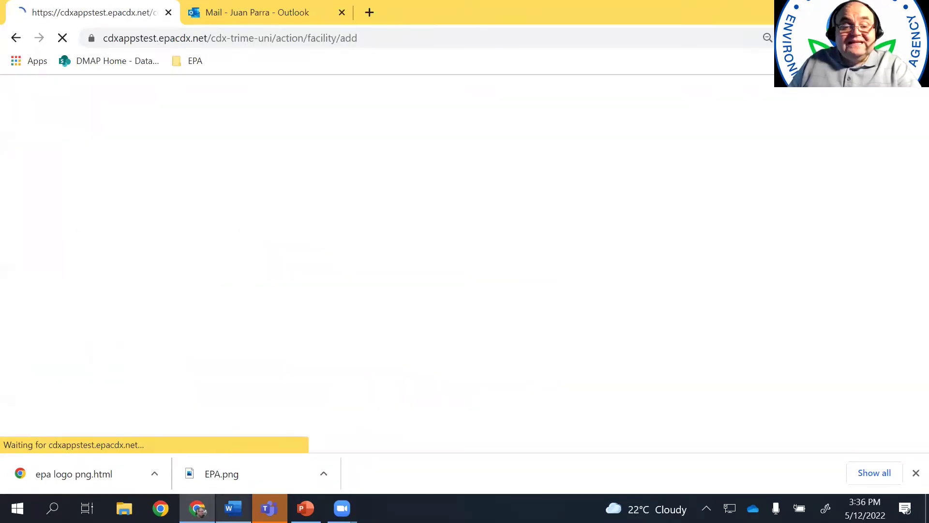
click(233, 508)
click(417, 174)
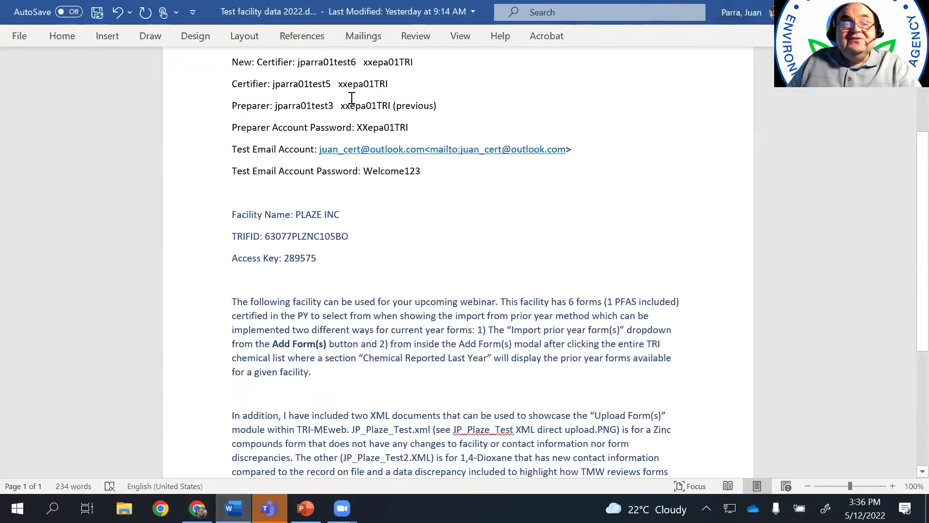
Copy PLAZE INC's TRIFID from the Word notes and return to the browser
scroll(516, 195, up, 3)
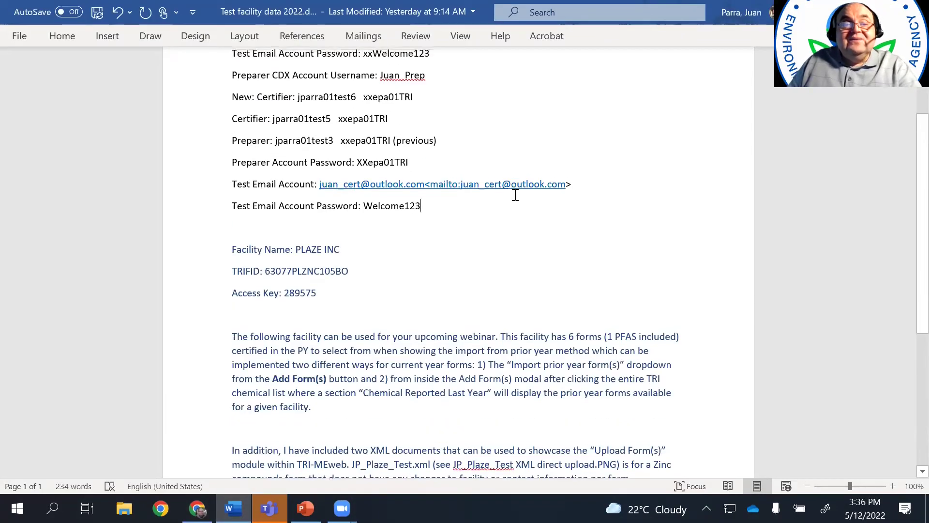
scroll(371, 251, down, 3)
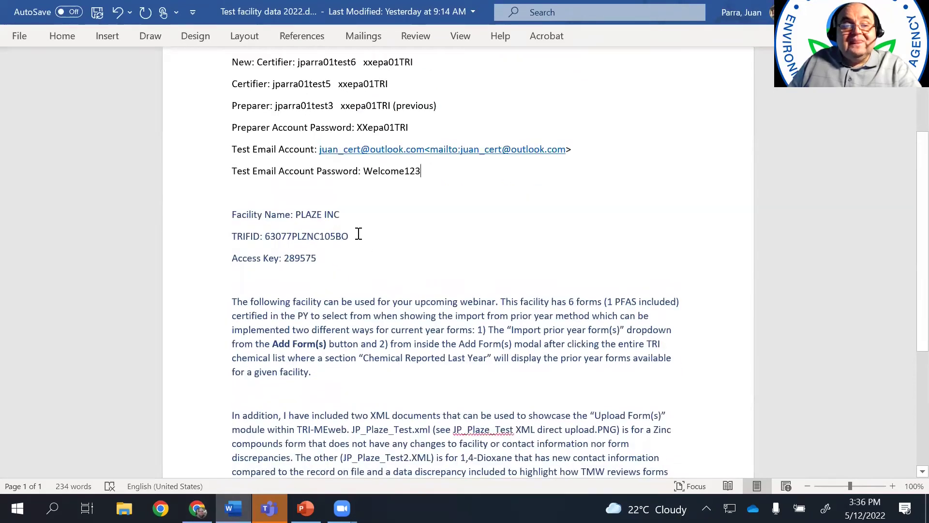
double_click(271, 239)
key(ctrl+c)
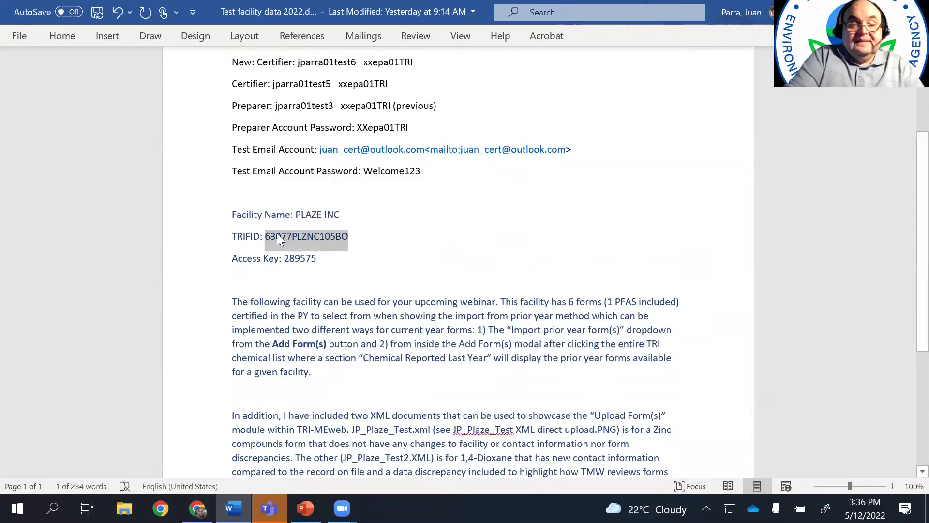
key(alt+Tab)
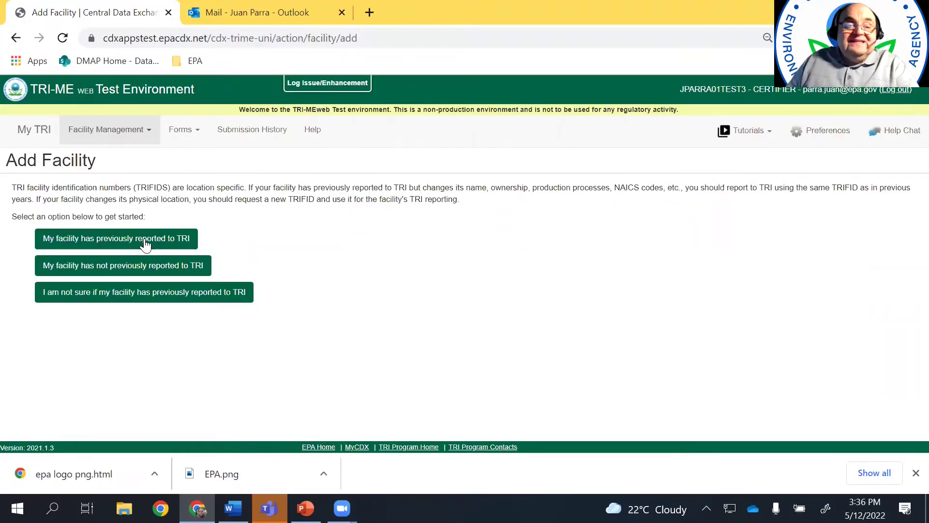
Mark the facility as a prior TRI reporter, look up its TRIFID, and confirm PLAZE INC
click(145, 244)
click(116, 284)
key(ctrl+v)
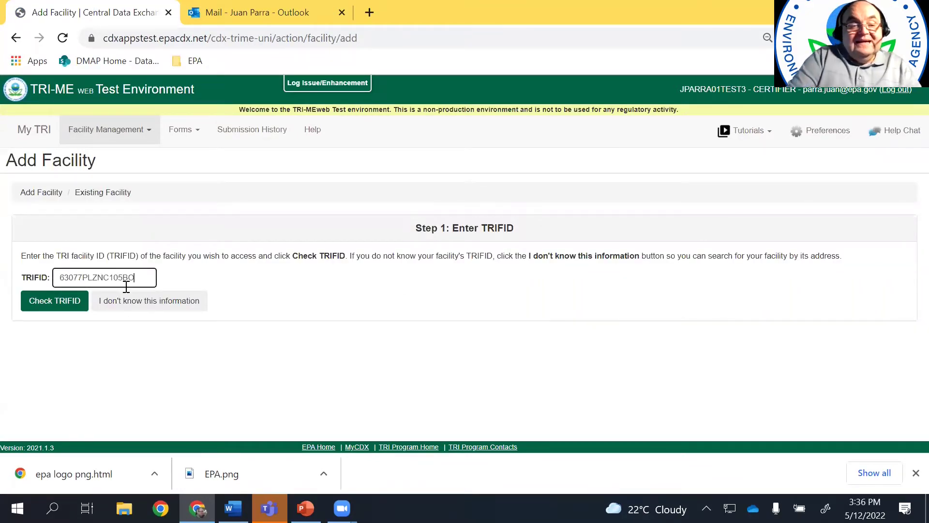
click(61, 303)
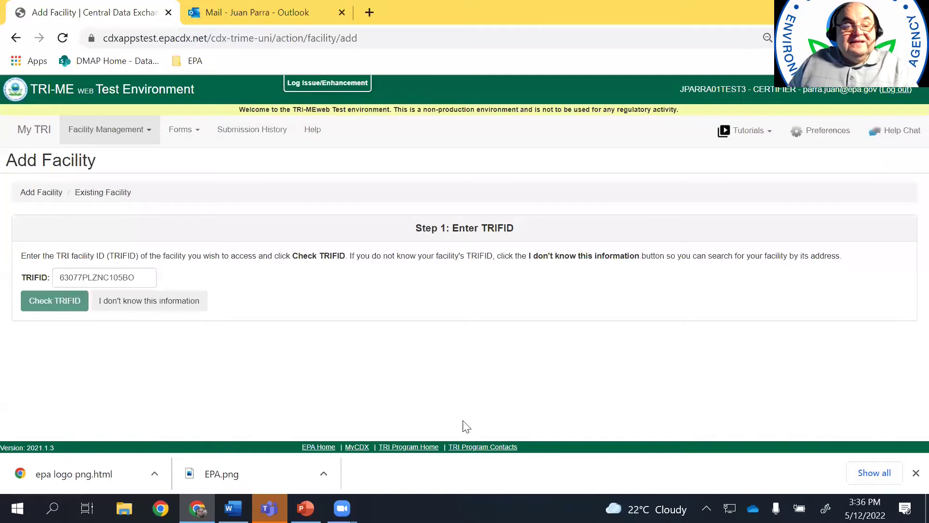
click(82, 387)
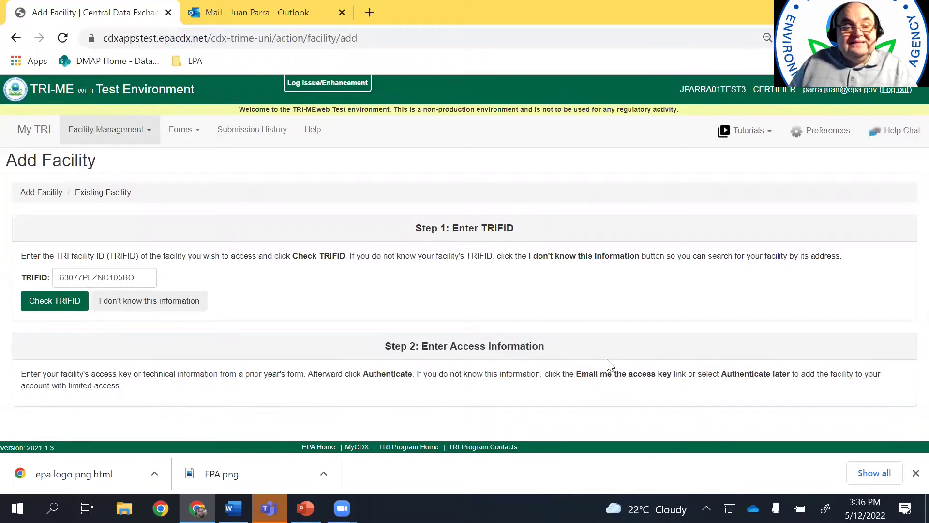
scroll(908, 290, down, 4)
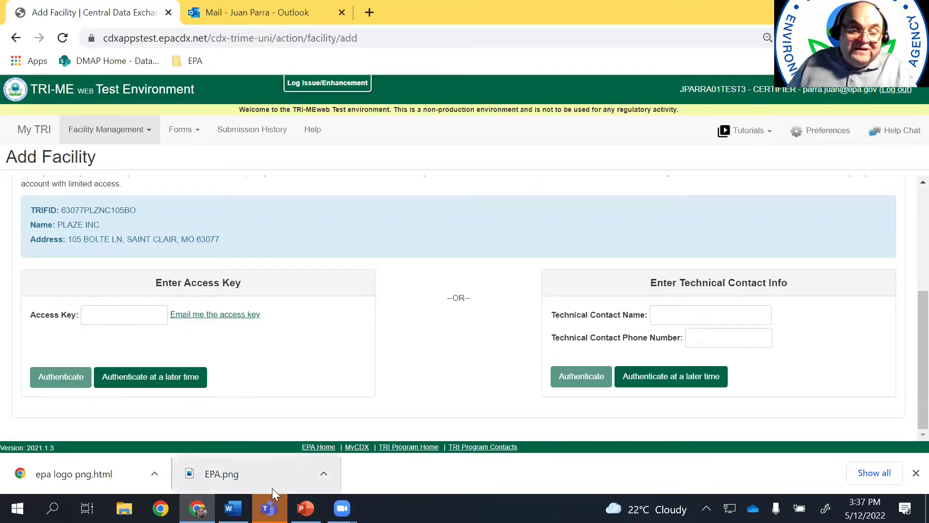
Copy the facility's access key from the notes and authenticate the facility with it
key(alt+Tab)
drag(318, 258, 284, 258)
key(ctrl+c)
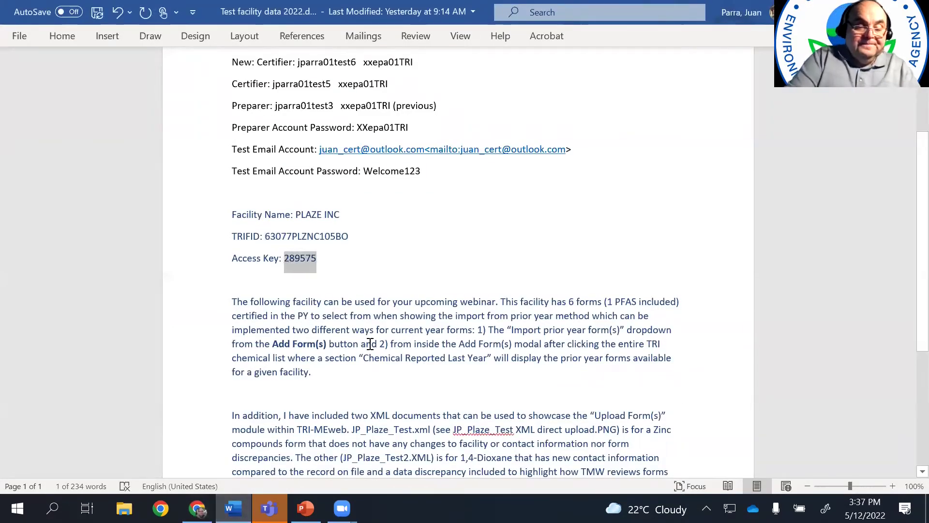
click(197, 508)
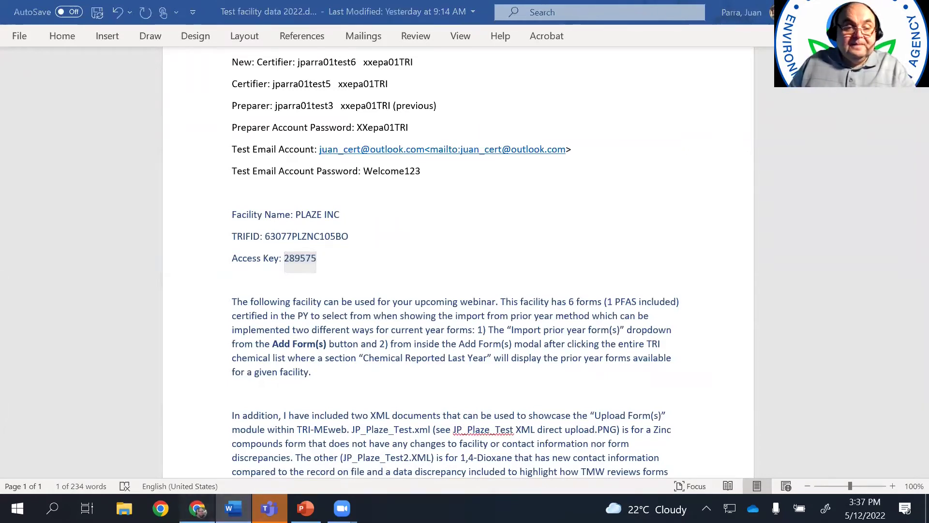
click(139, 318)
key(ctrl+v)
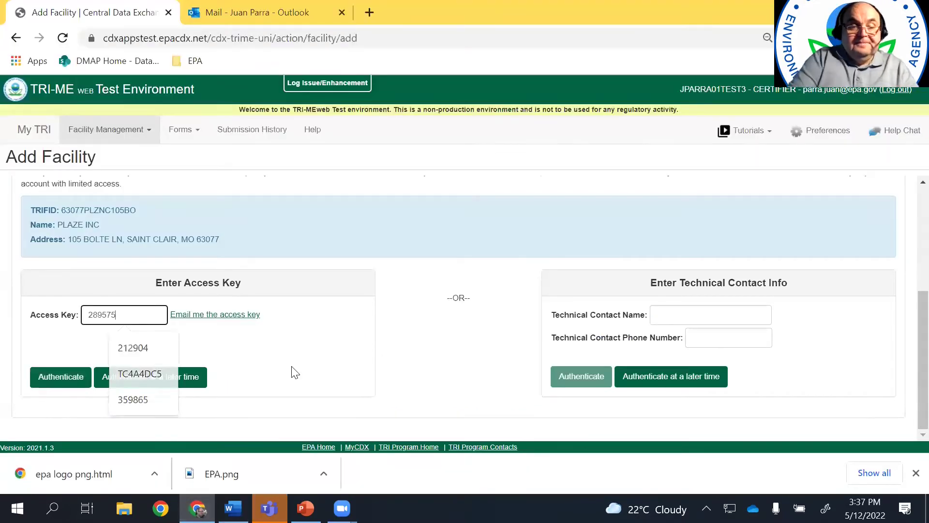
click(64, 376)
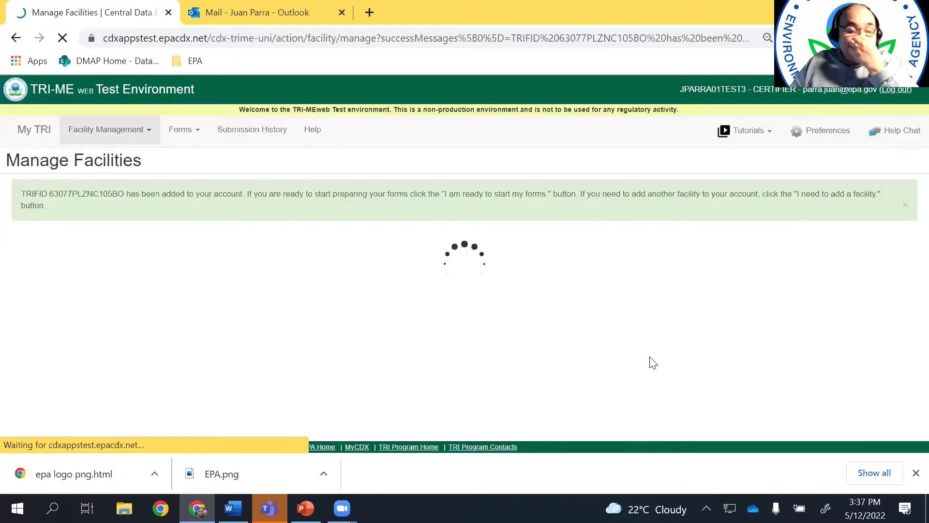
Open View/Update Users for PLAZE INC and review its certifiers and preparers
scroll(744, 256, down, 3)
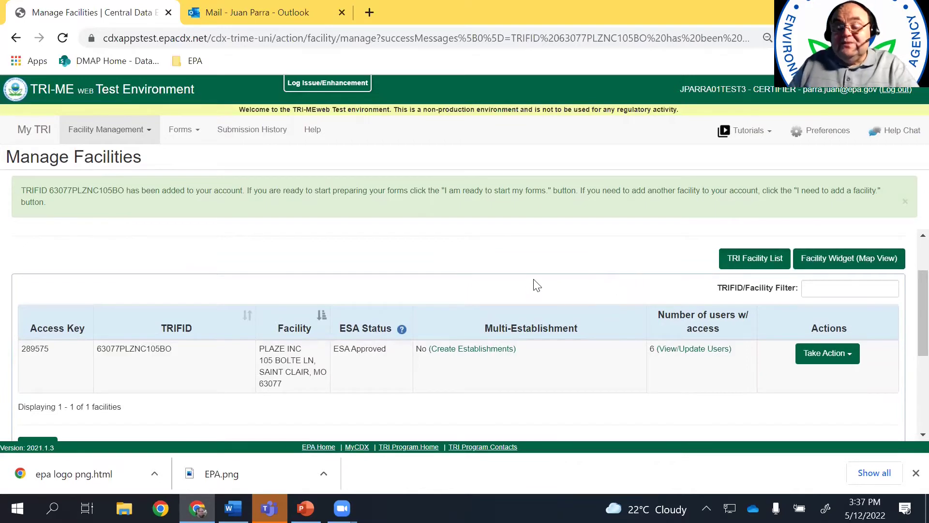
click(696, 349)
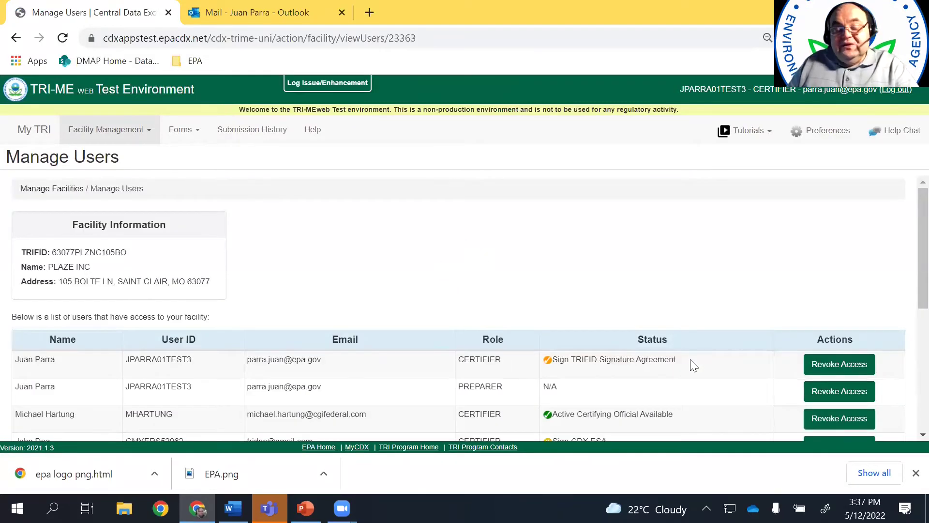
scroll(683, 317, down, 2)
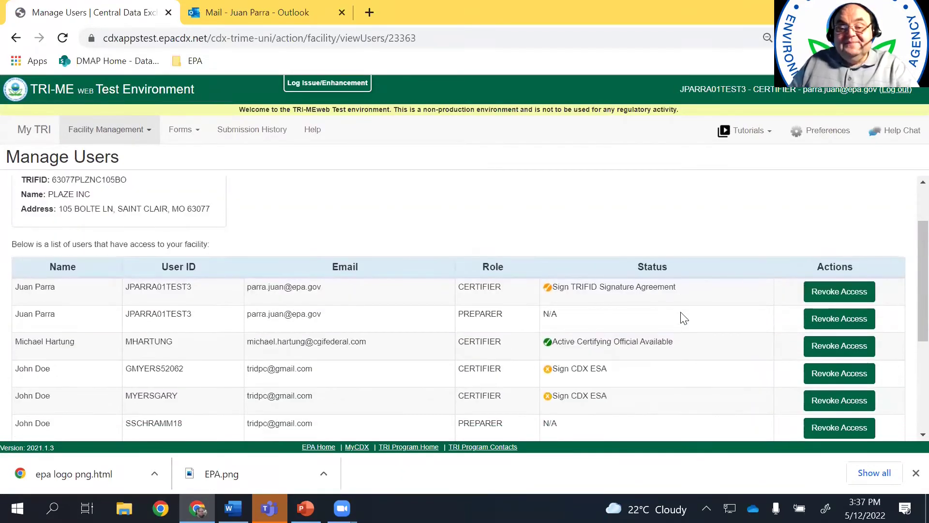
scroll(683, 317, down, 2)
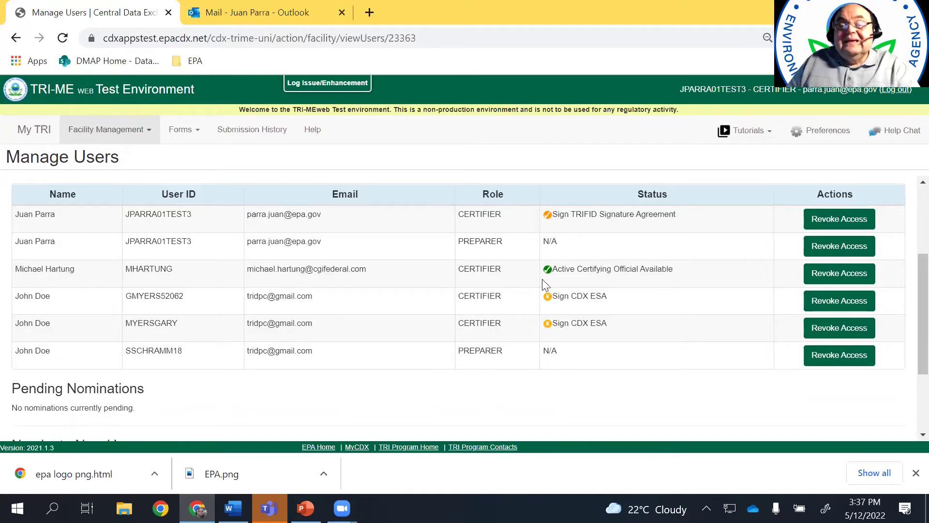
mouse_move(550, 274)
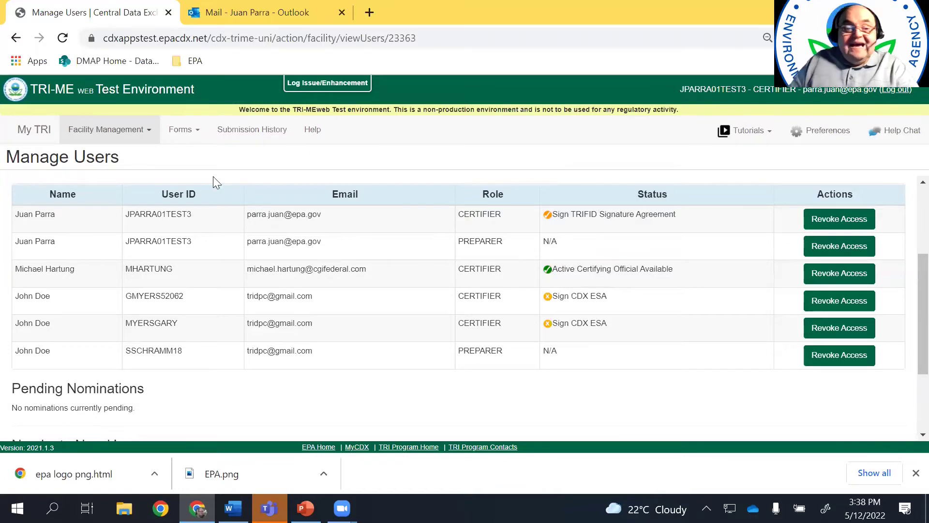
click(196, 136)
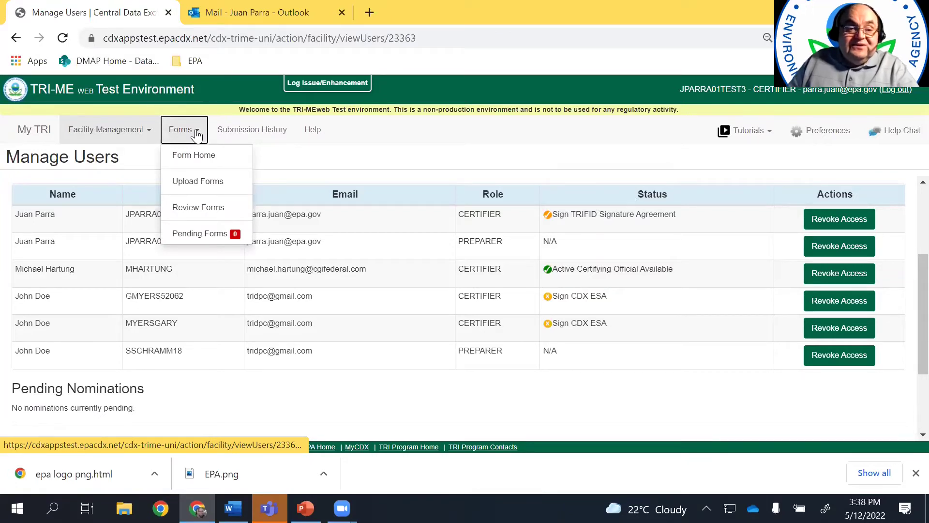
Open Form Home and get past the chemical-specific reporting acknowledgement
click(196, 155)
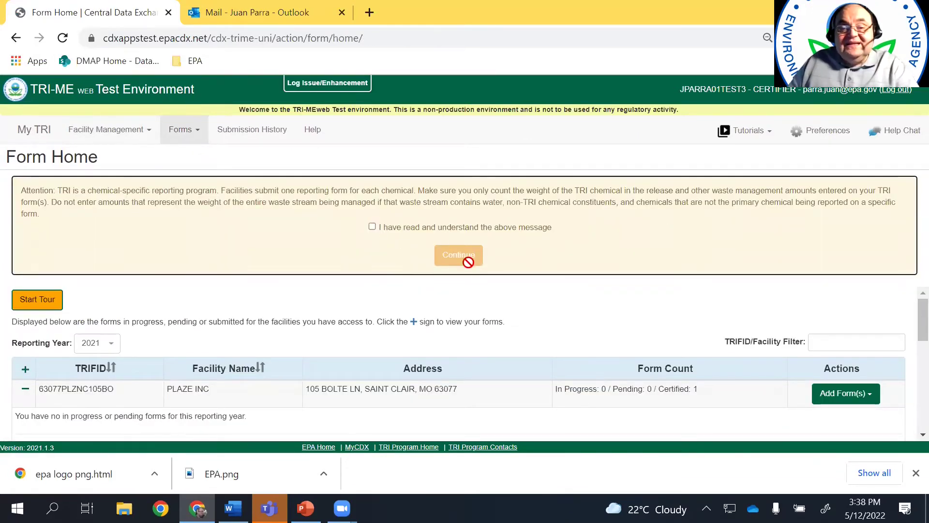
click(372, 226)
click(459, 255)
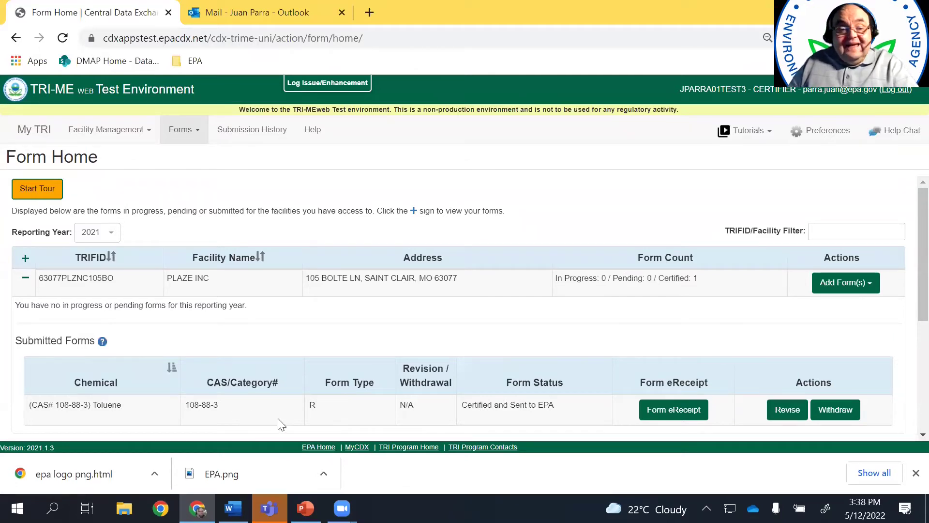
Expand PLAZE INC's row to show its certified Toluene Form R
click(25, 278)
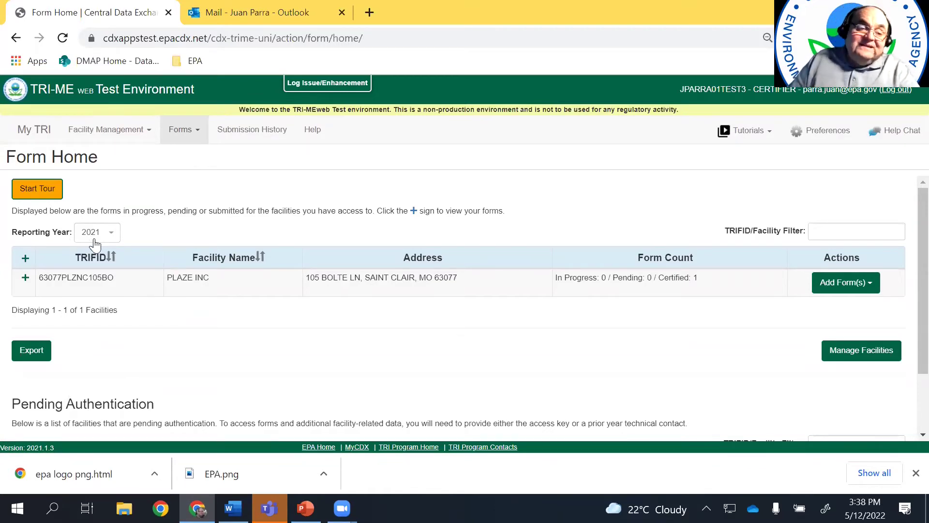
click(25, 279)
scroll(73, 296, down, 1)
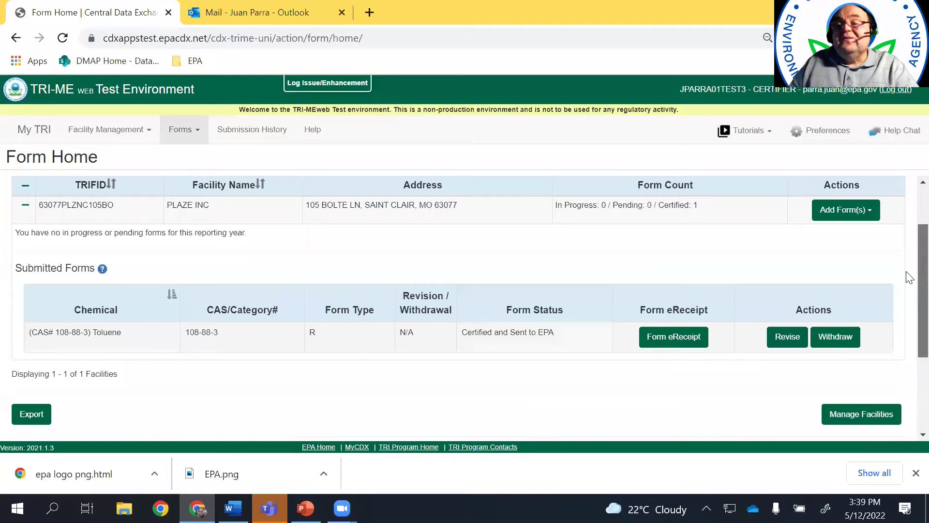
scroll(909, 276, down, 1)
scroll(908, 271, up, 1)
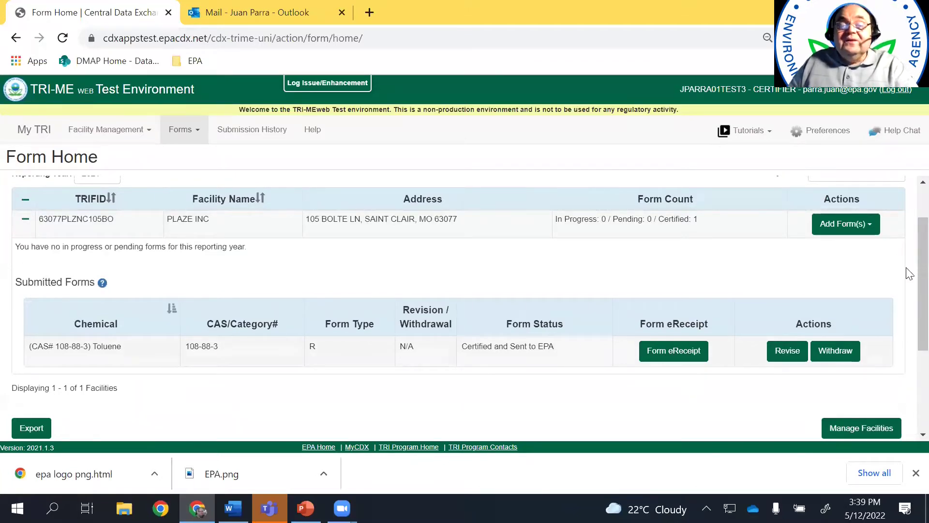
scroll(909, 291, down, 3)
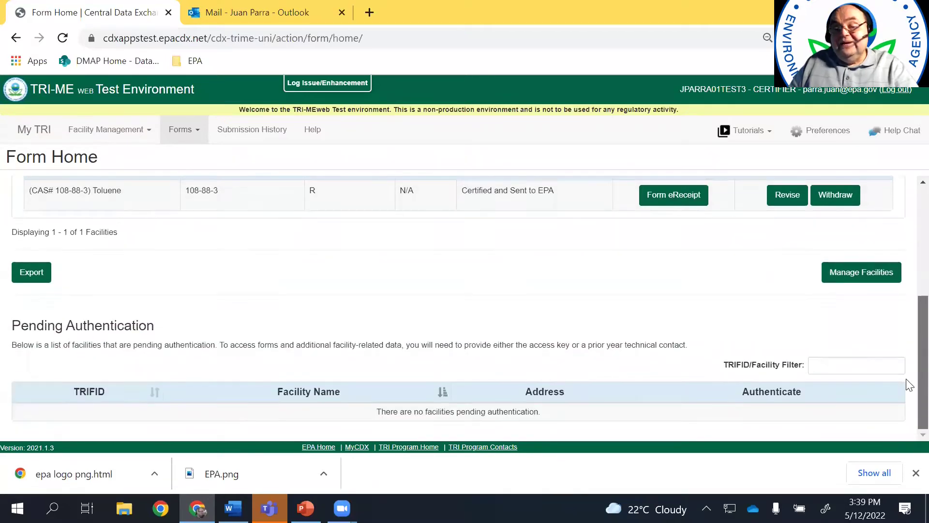
scroll(907, 309, up, 3)
scroll(907, 339, down, 3)
scroll(909, 290, up, 2)
scroll(908, 227, up, 2)
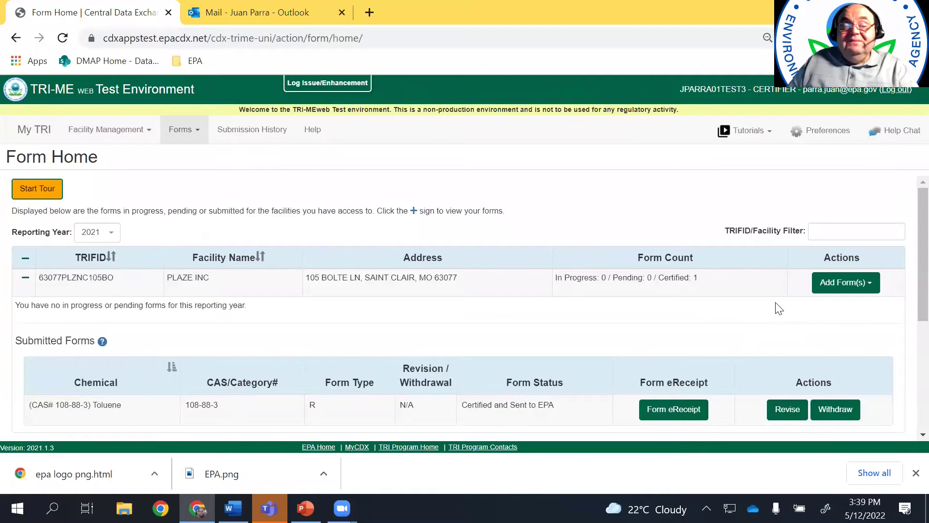
Import the prior-year Dichloromethane Form R into reporting year 2021
click(872, 284)
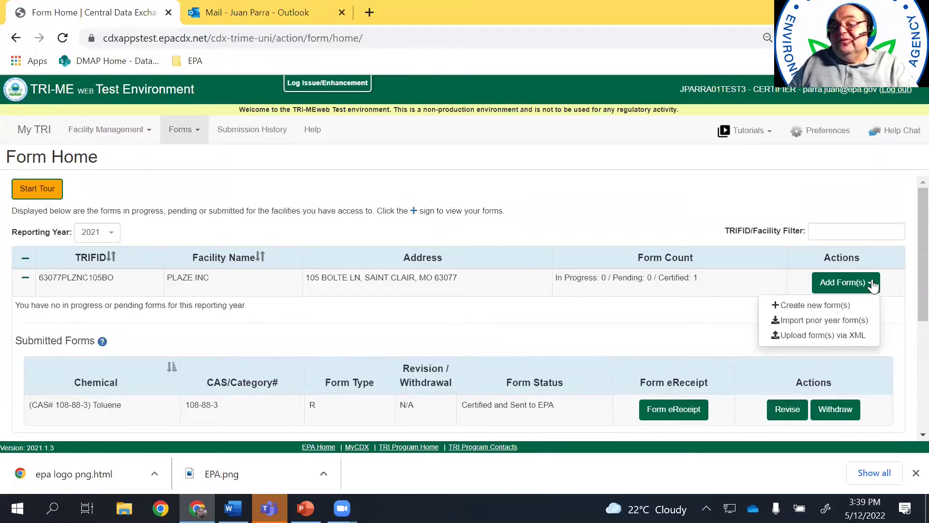
click(816, 323)
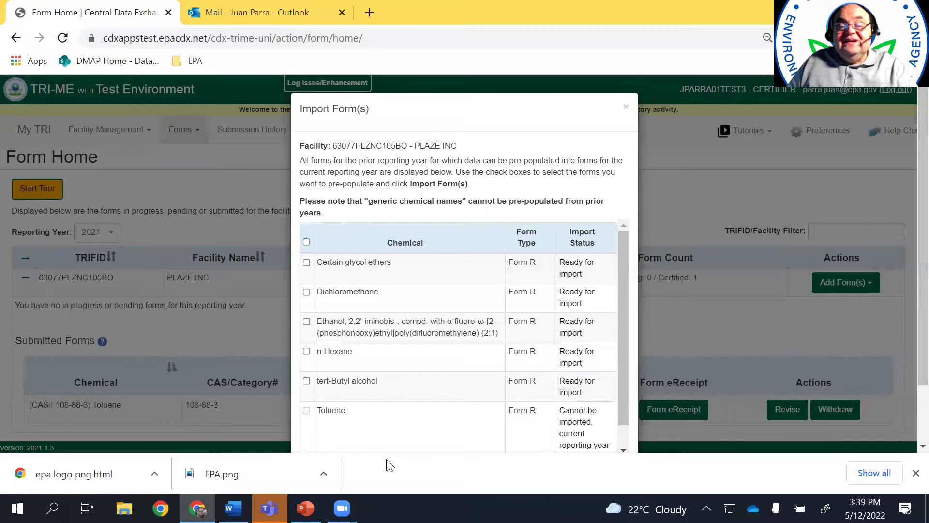
mouse_move(616, 376)
mouse_down()
mouse_move(627, 384)
mouse_move(624, 423)
mouse_move(621, 365)
mouse_up()
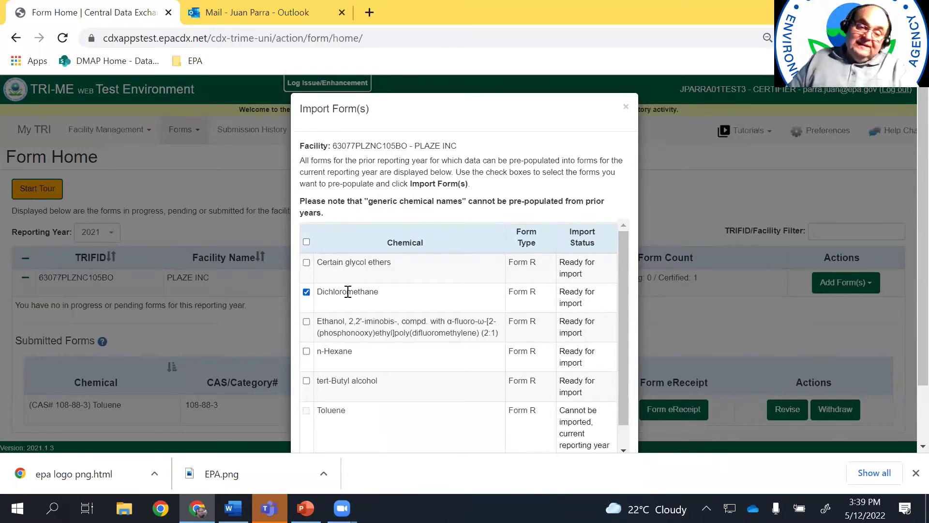
scroll(619, 322, down, 1)
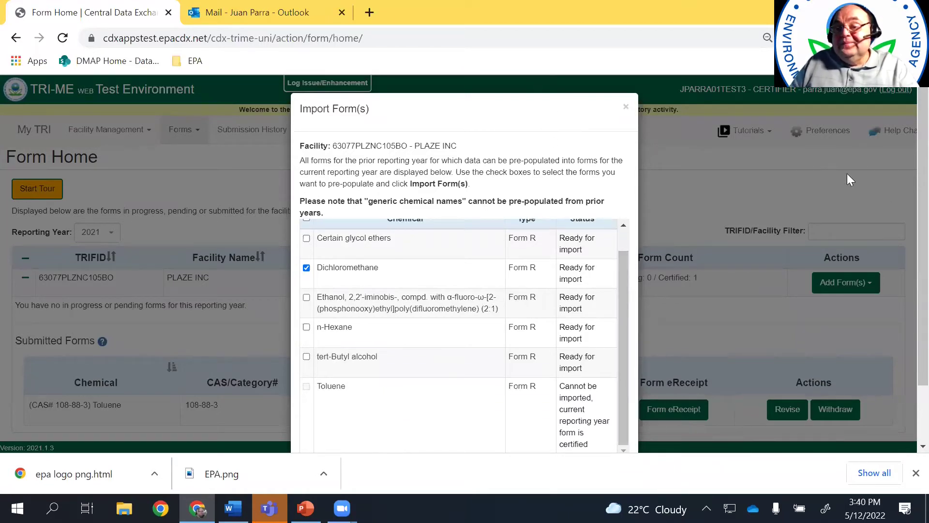
scroll(905, 241, down, 2)
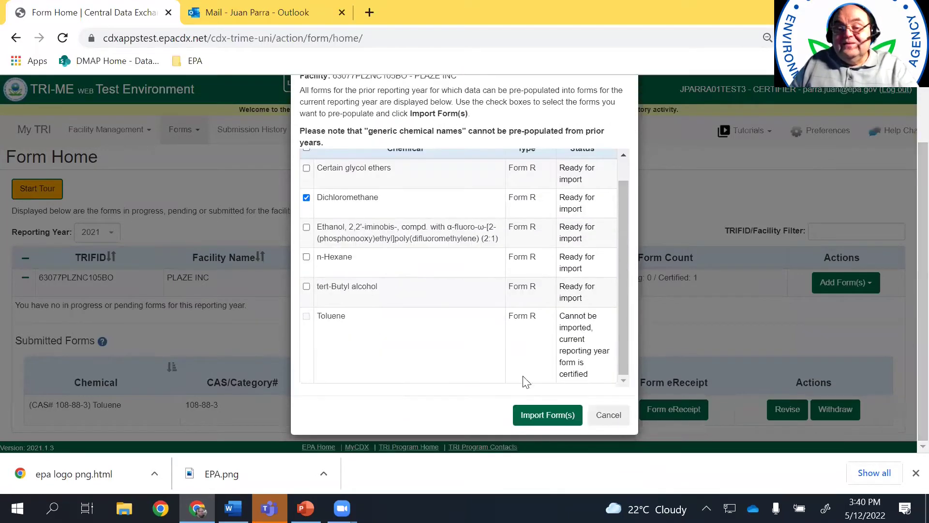
click(551, 421)
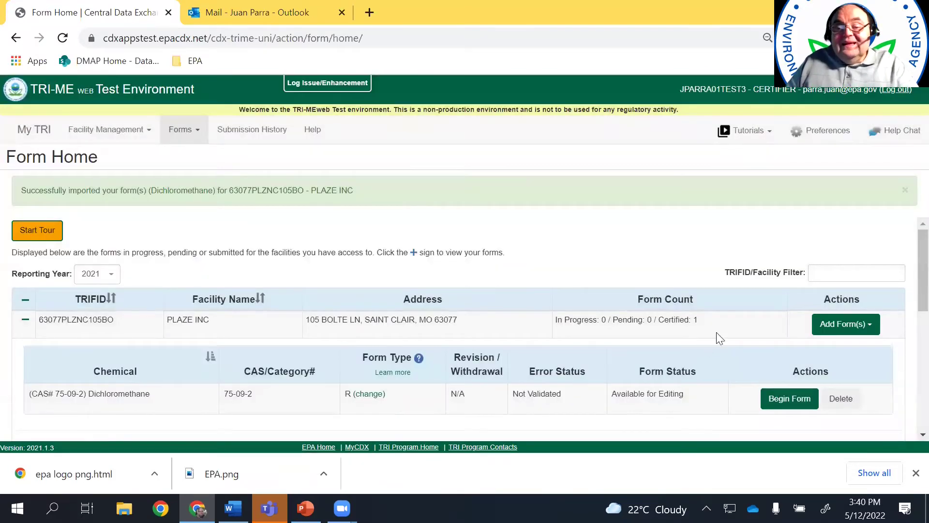
Begin the Dichloromethane form from its row in the form list
scroll(908, 265, down, 2)
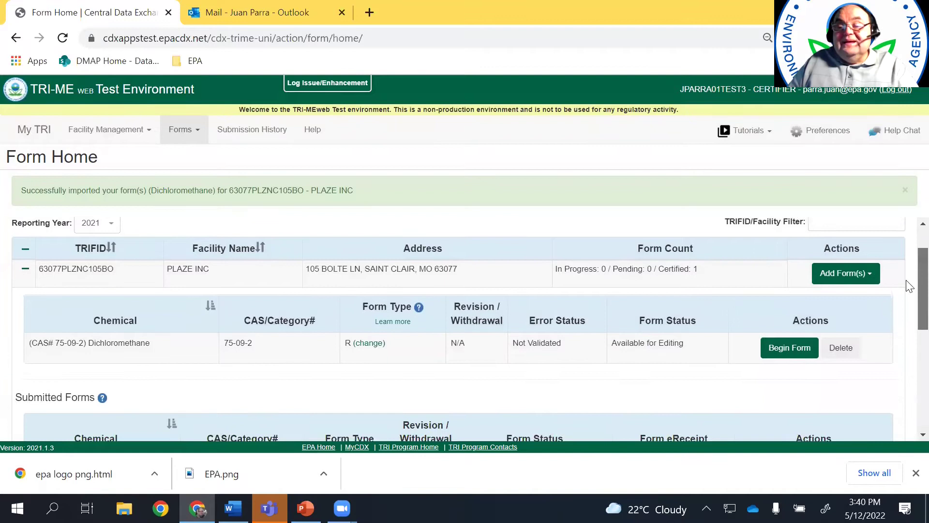
scroll(908, 281, up, 1)
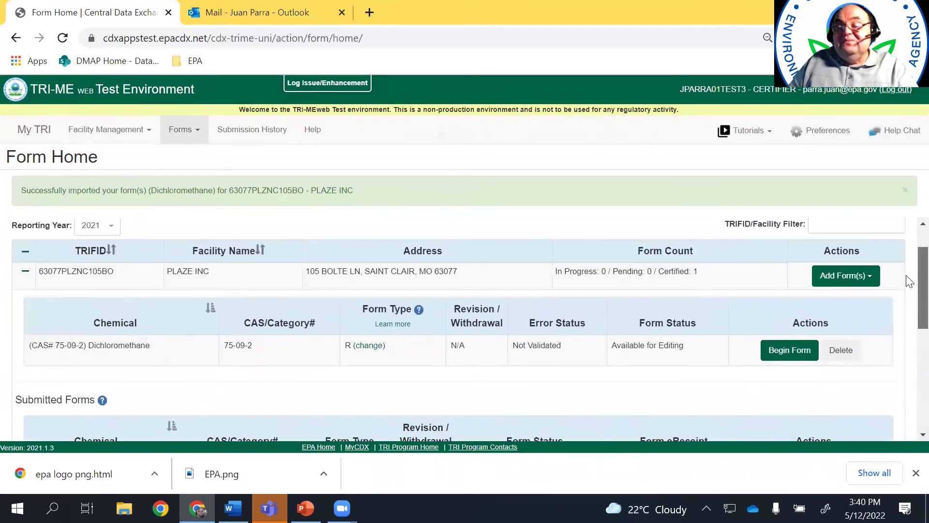
scroll(908, 288, down, 1)
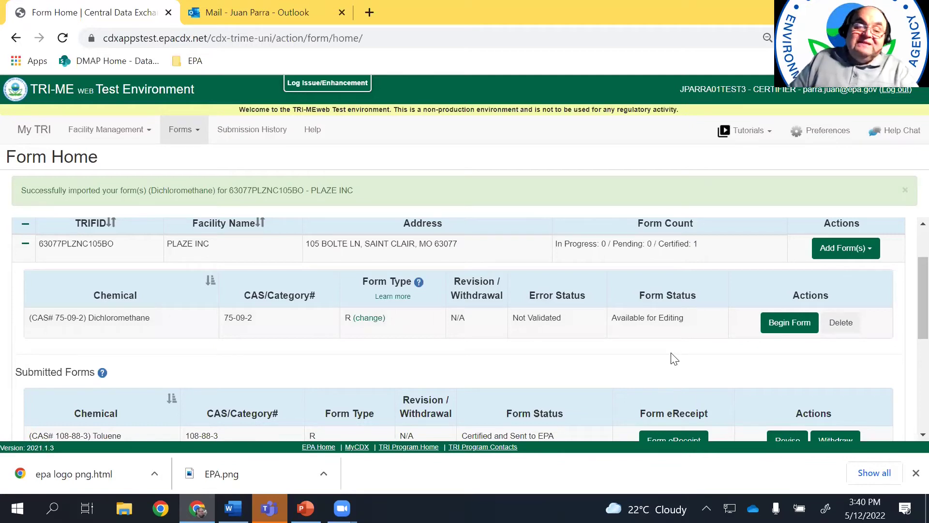
click(787, 328)
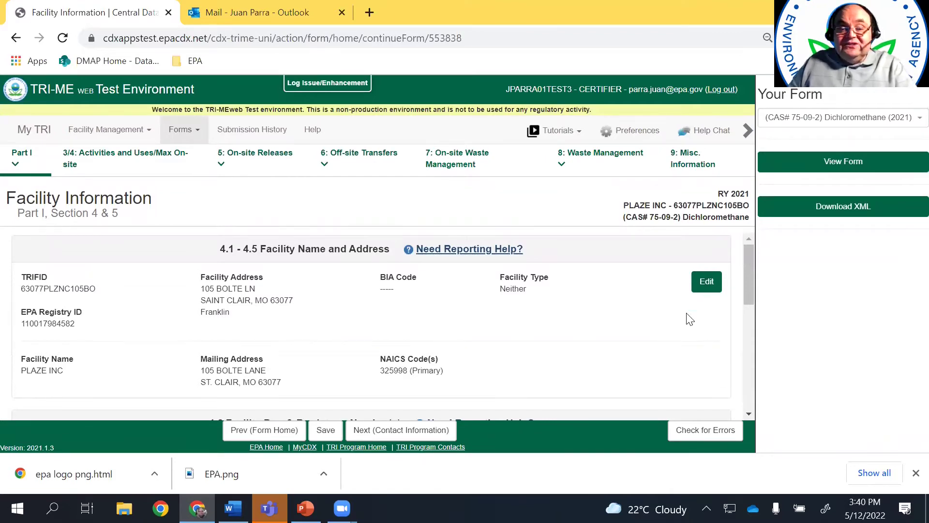
Start editing PLAZE INC's section 4.1 - 4.5 Facility Name and Address
drag(749, 286, 754, 258)
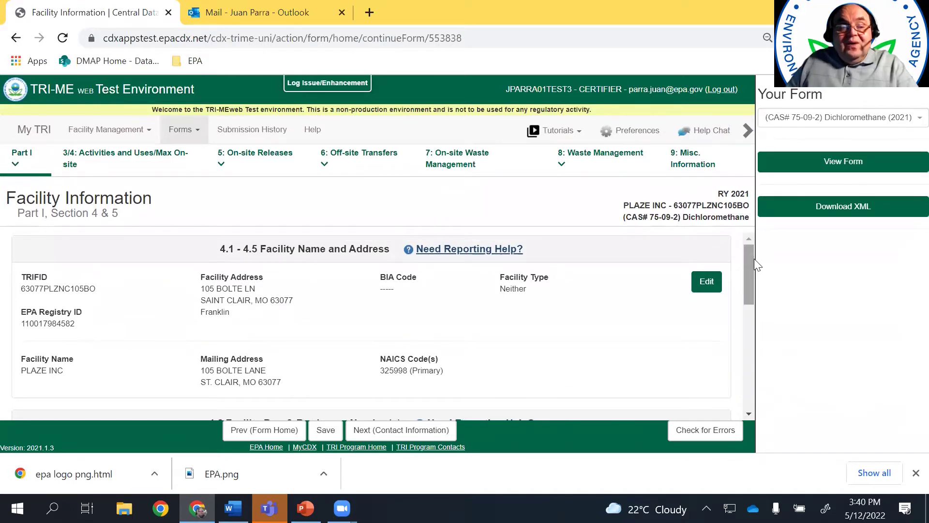
drag(751, 272, 760, 233)
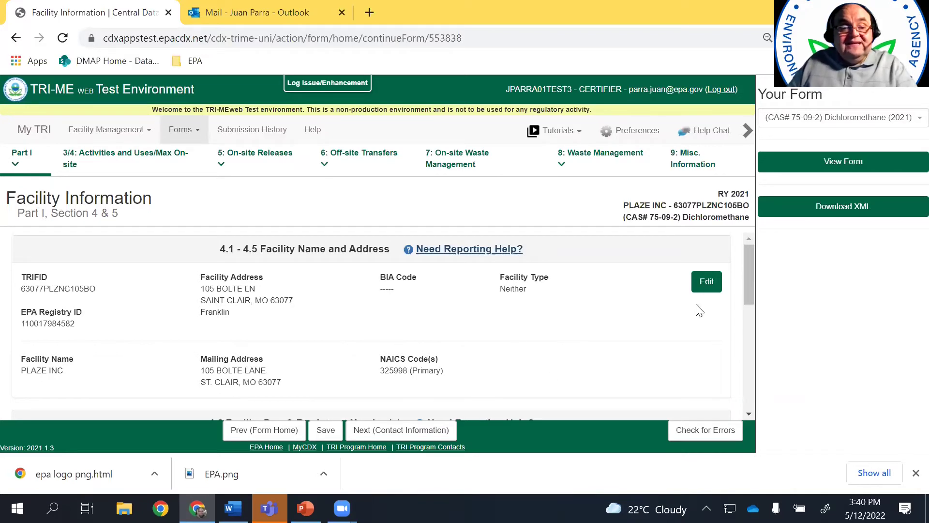
click(707, 284)
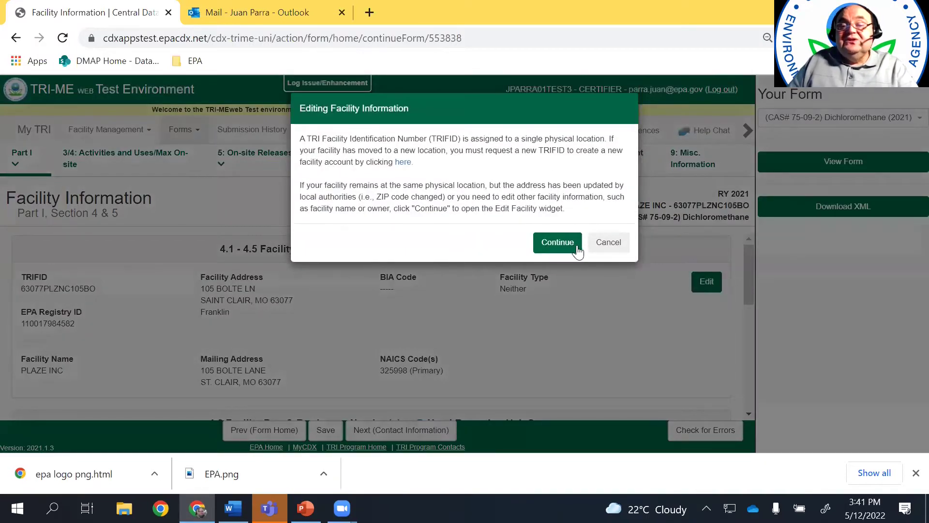
Continue past the TRIFID notice and review PLAZE INC's facility edit page
click(558, 242)
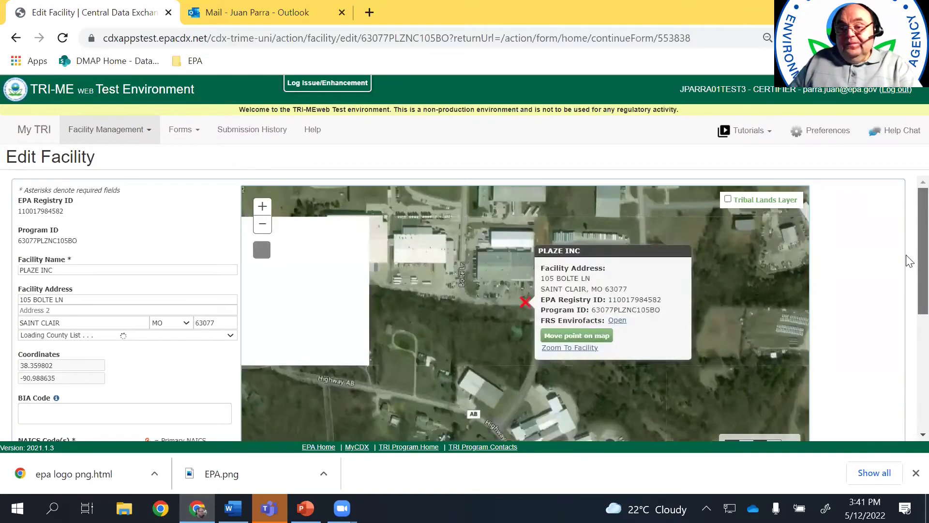
scroll(908, 249, down, 1)
scroll(908, 242, up, 1)
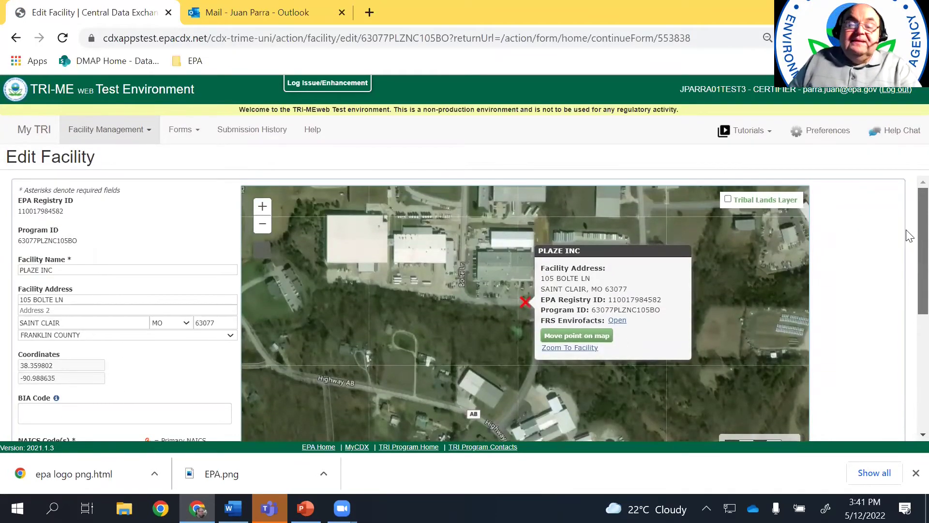
scroll(909, 237, down, 2)
scroll(909, 245, up, 1)
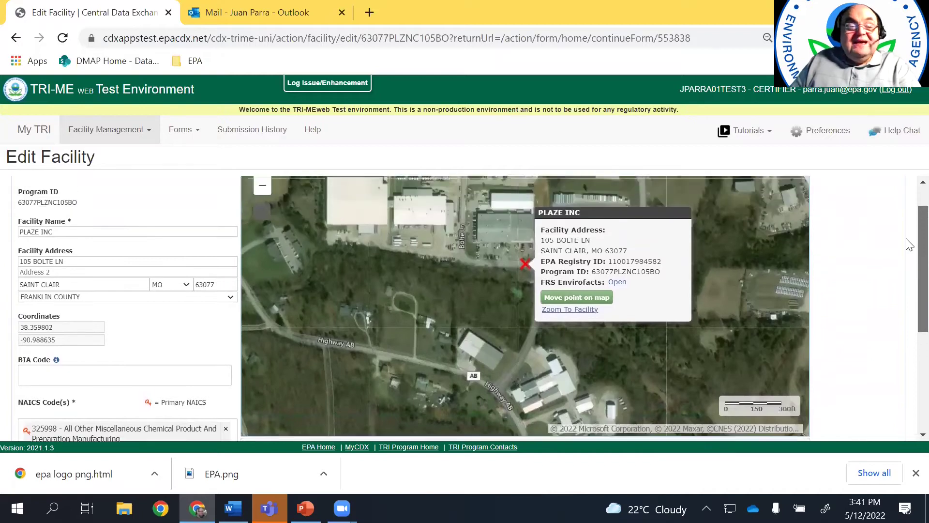
scroll(909, 237, up, 1)
scroll(908, 231, down, 2)
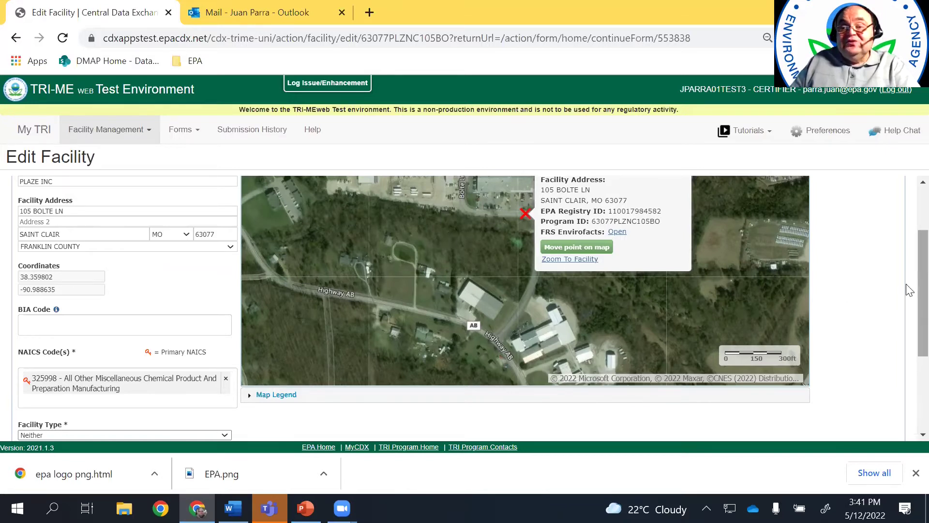
drag(909, 295, 909, 342)
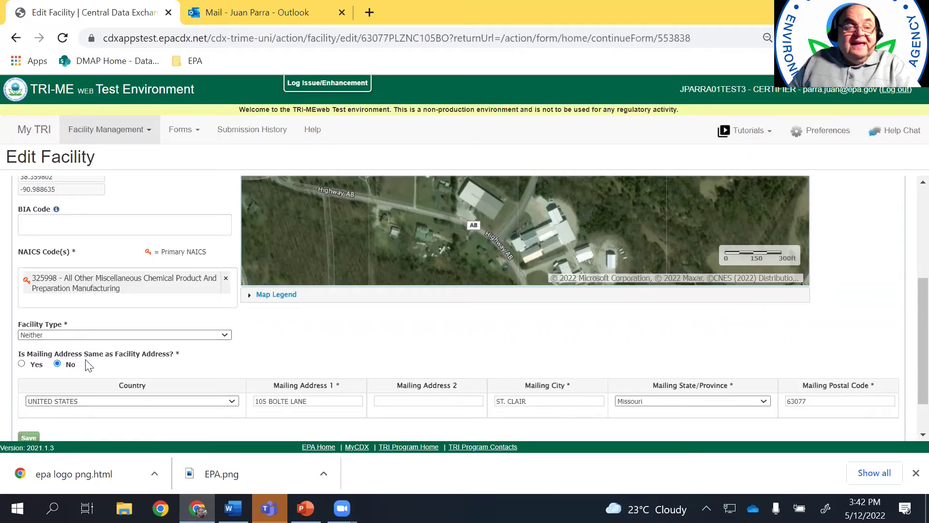
scroll(909, 371, down, 2)
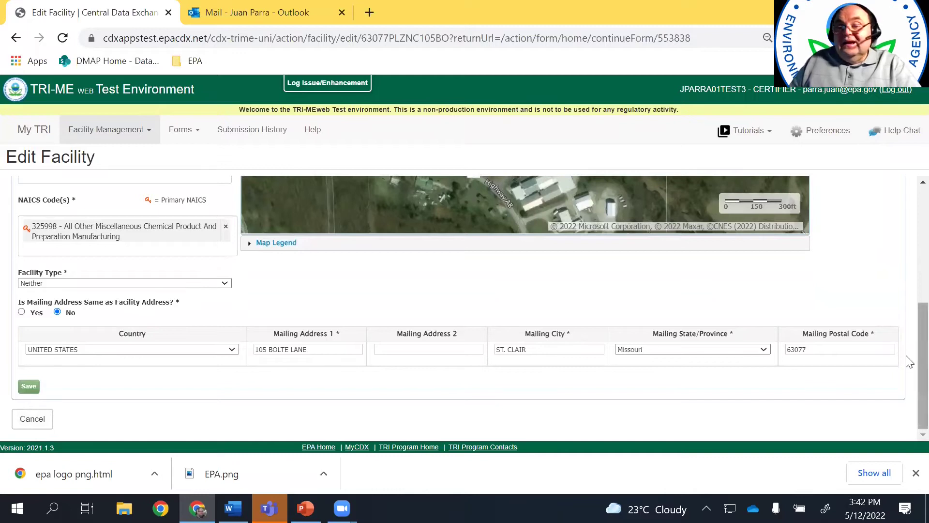
scroll(908, 319, up, 1)
scroll(909, 319, up, 4)
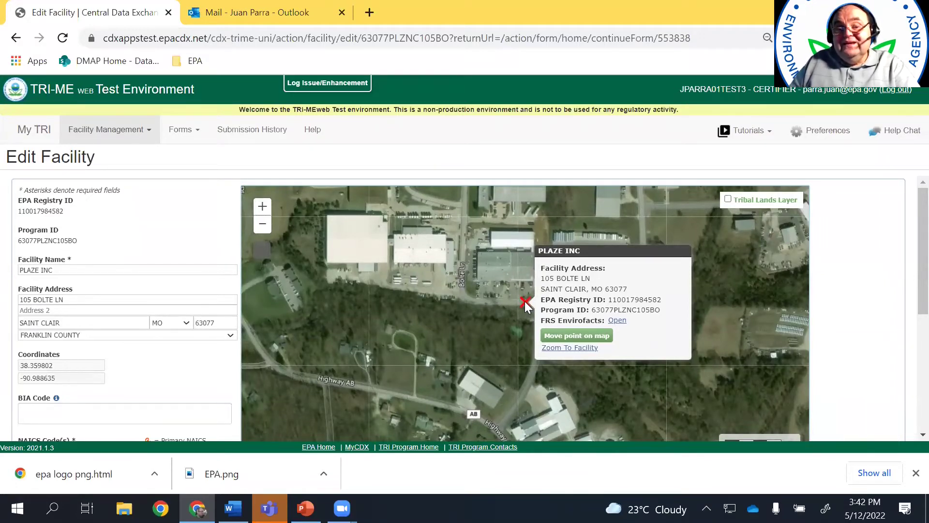
Move the map point onto the building (38.360699, -90.991621) and save the facility record
click(547, 335)
mouse_move(526, 331)
mouse_down()
mouse_move(514, 290)
mouse_move(506, 298)
mouse_move(363, 273)
mouse_up()
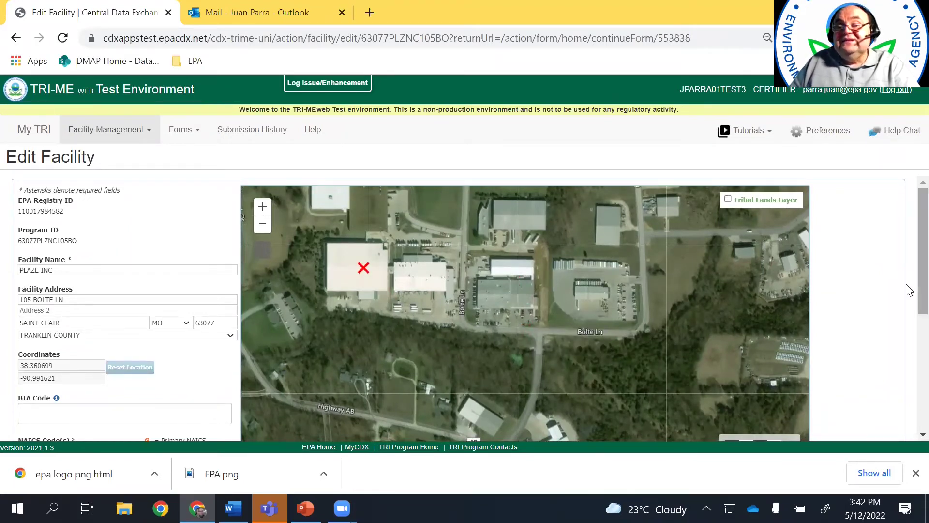
scroll(906, 286, down, 1)
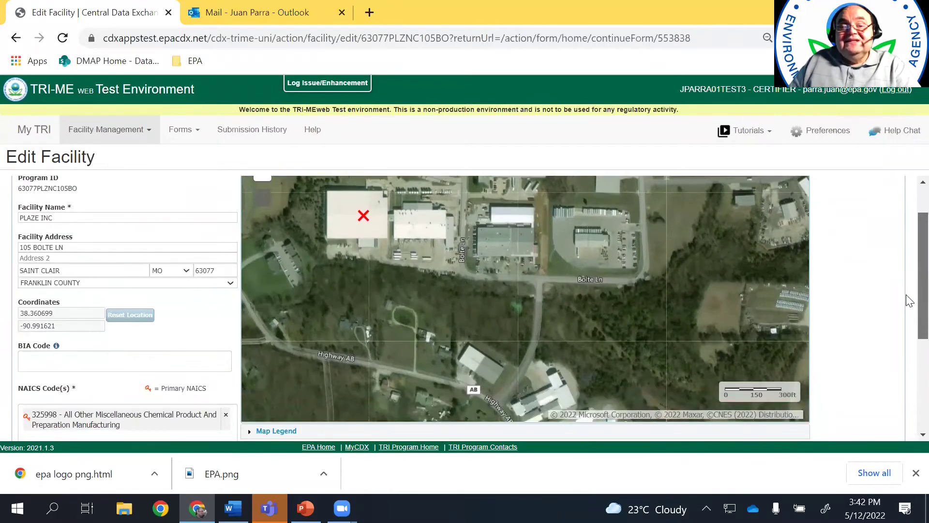
scroll(909, 303, down, 1)
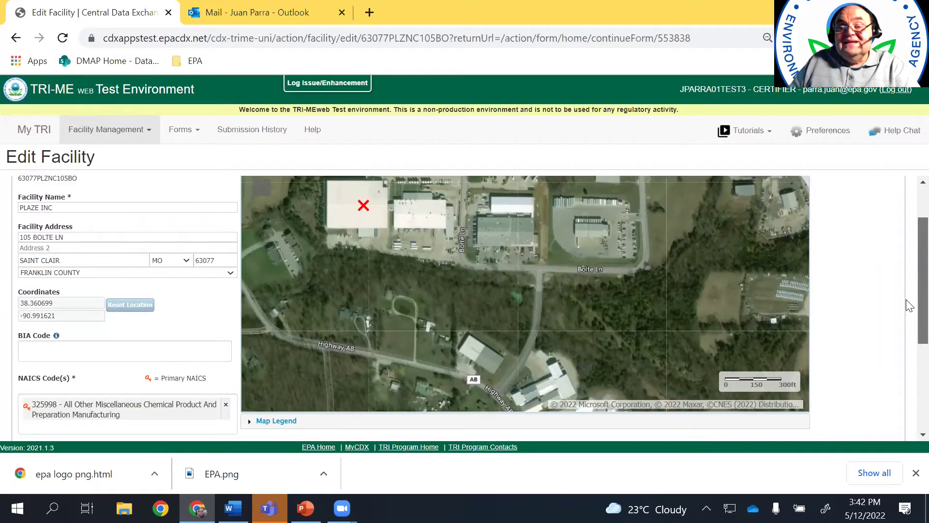
scroll(909, 306, down, 3)
click(30, 387)
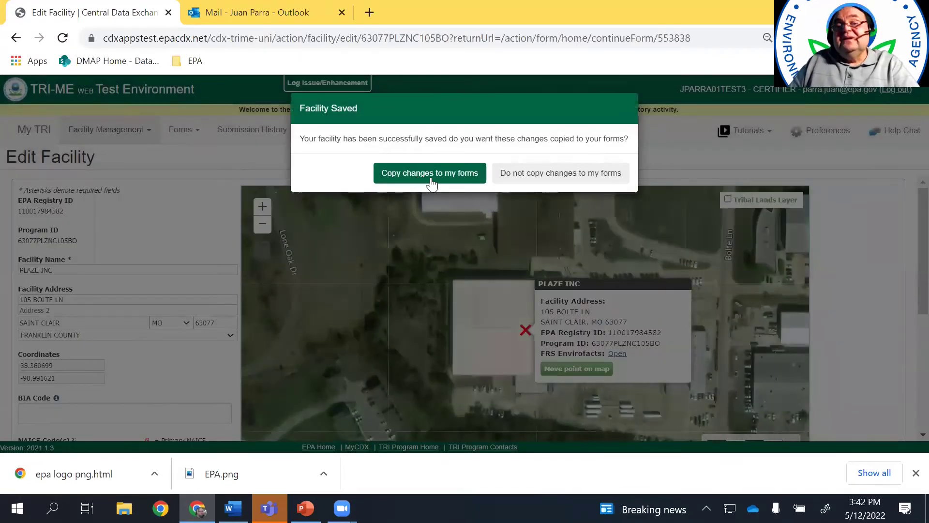
Apply the facility edits to the forms and review the new separate mailing address
click(430, 174)
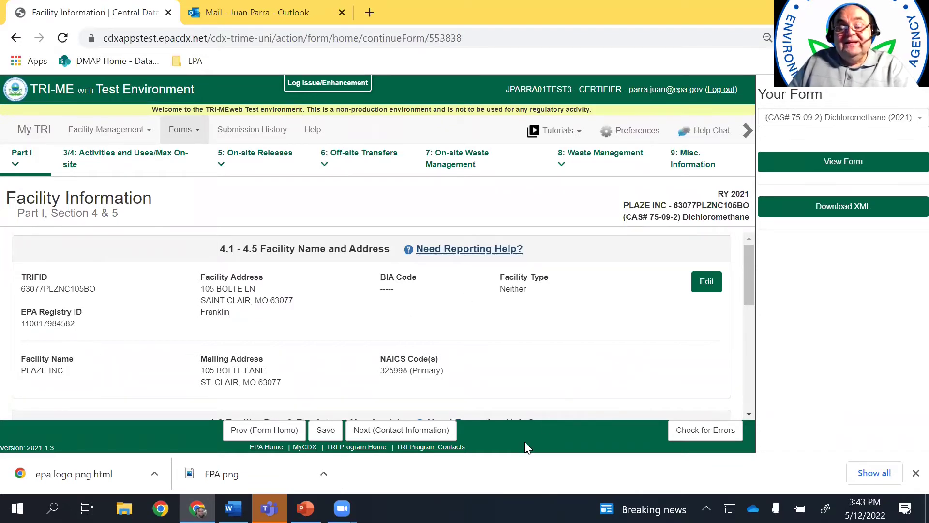
scroll(535, 323, down, 3)
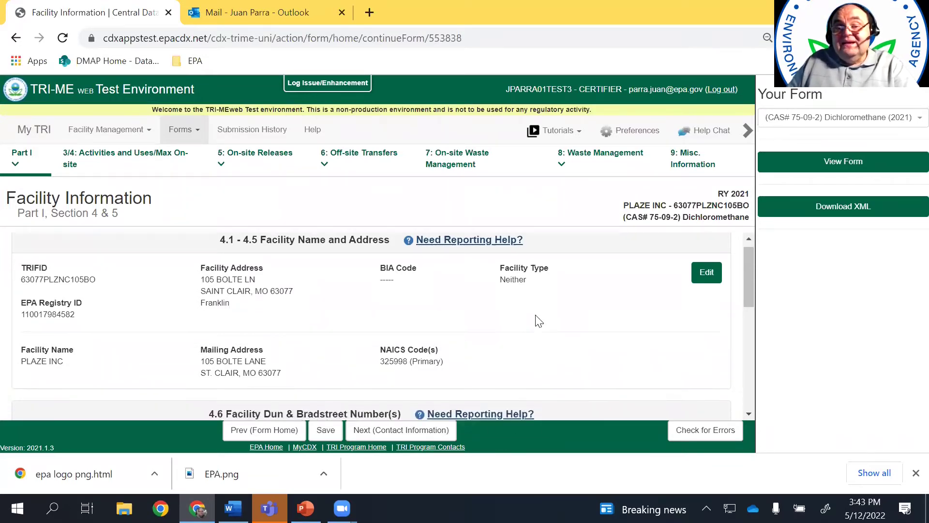
scroll(535, 324, down, 3)
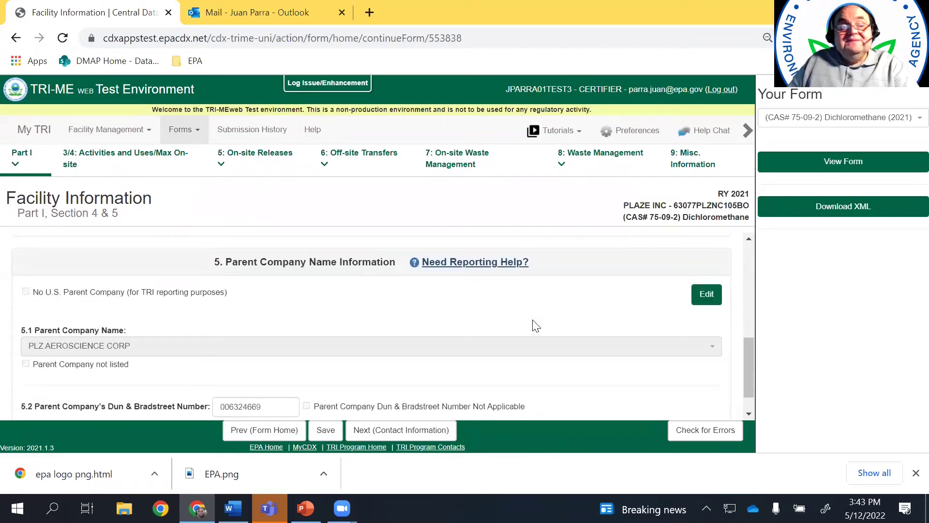
scroll(529, 319, up, 7)
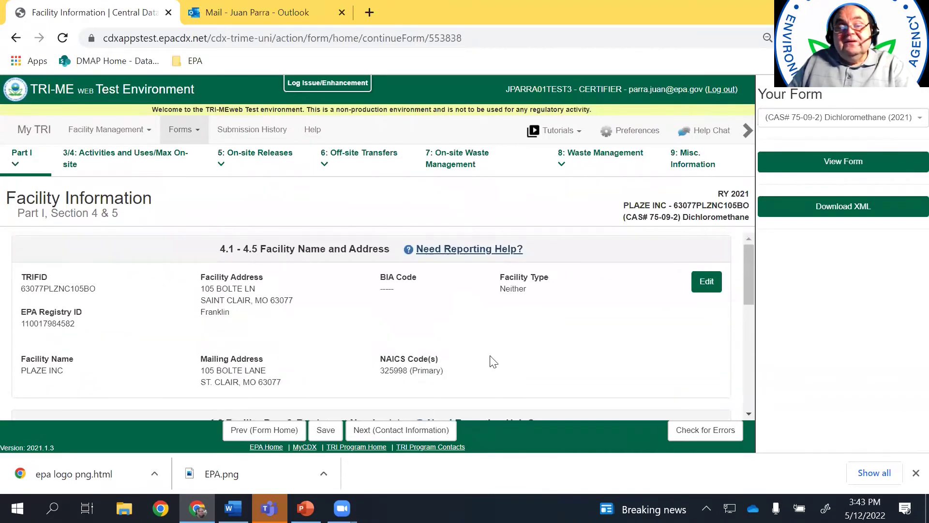
Advance through Contact Information and Activities and Uses to Section 5, On-site Releases and Disposal
click(396, 435)
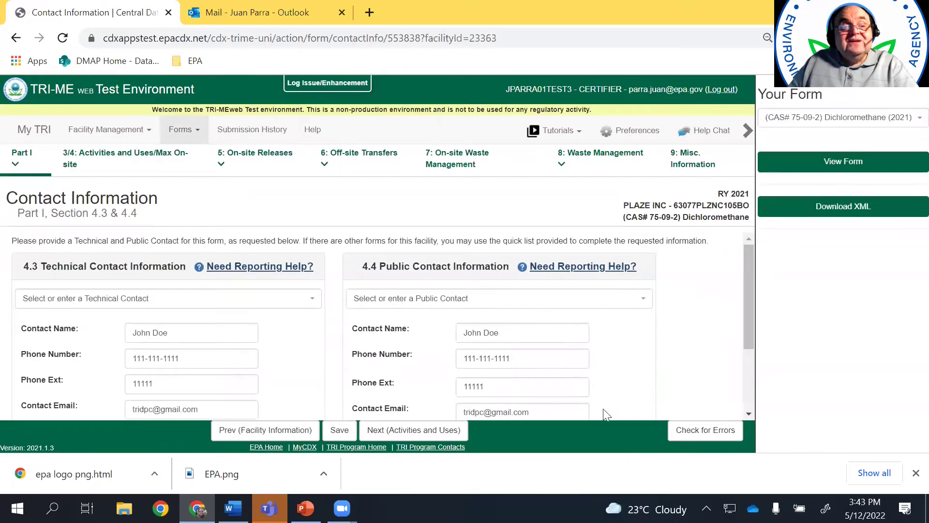
drag(752, 287, 750, 334)
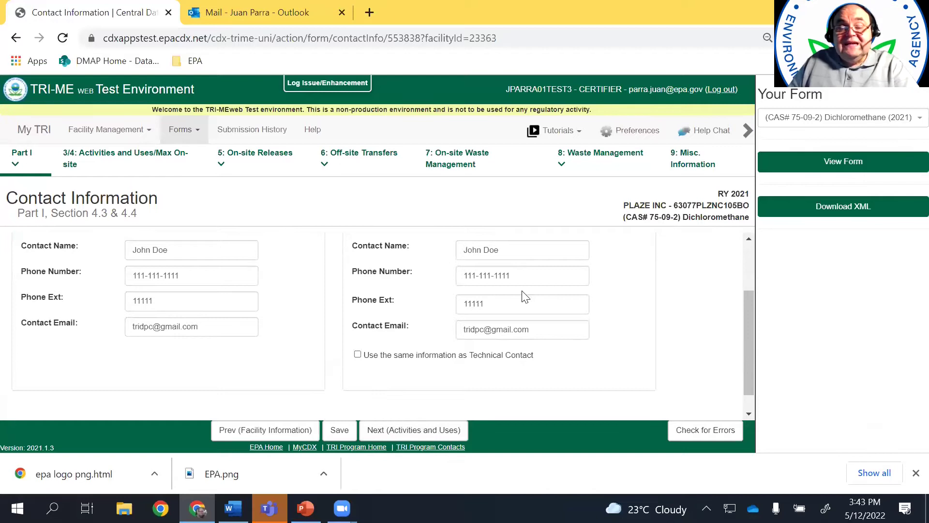
click(422, 431)
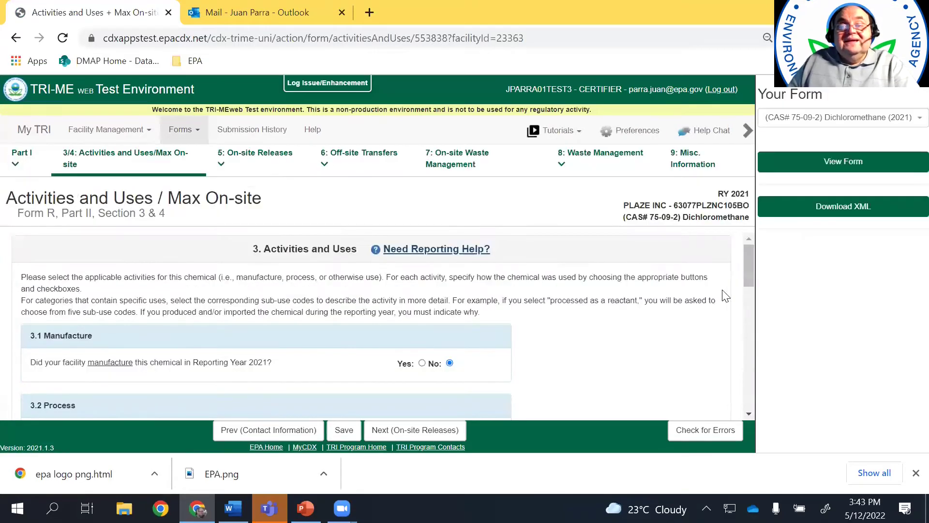
drag(744, 269, 746, 287)
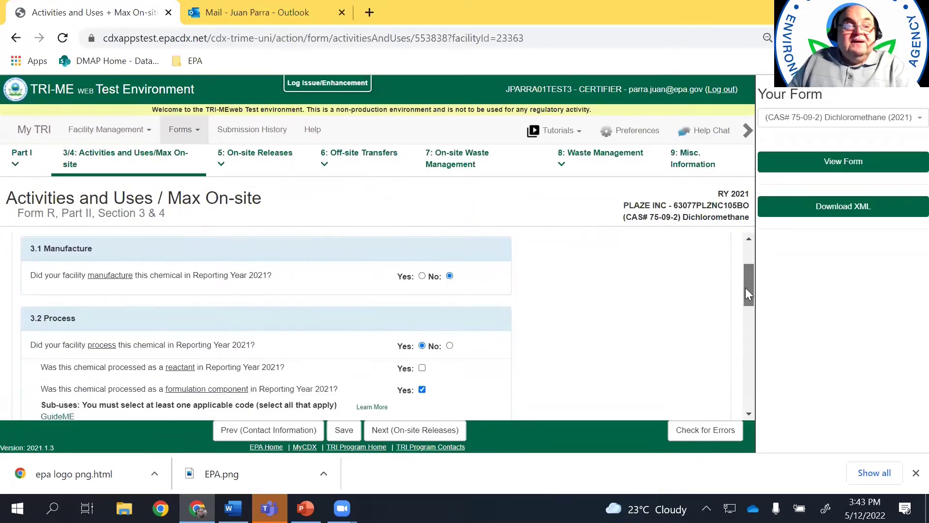
drag(746, 295, 748, 323)
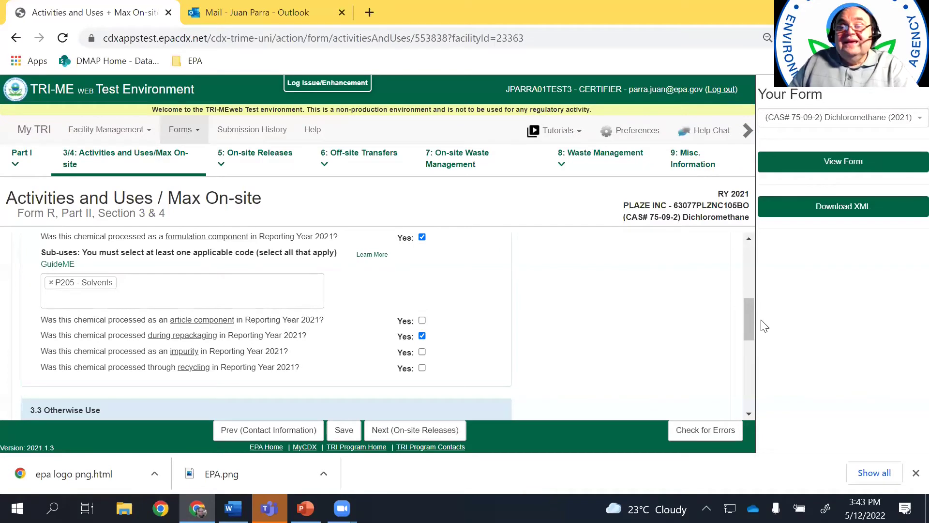
drag(749, 312, 760, 395)
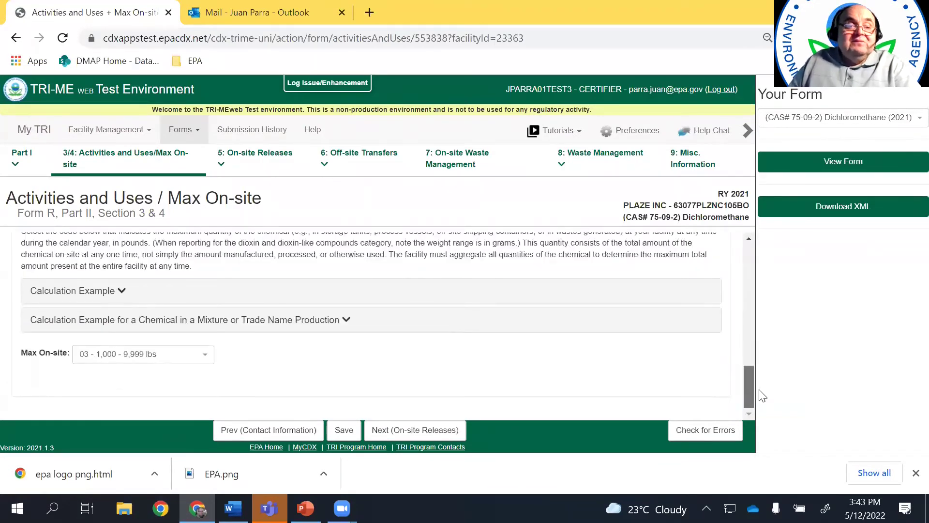
click(420, 431)
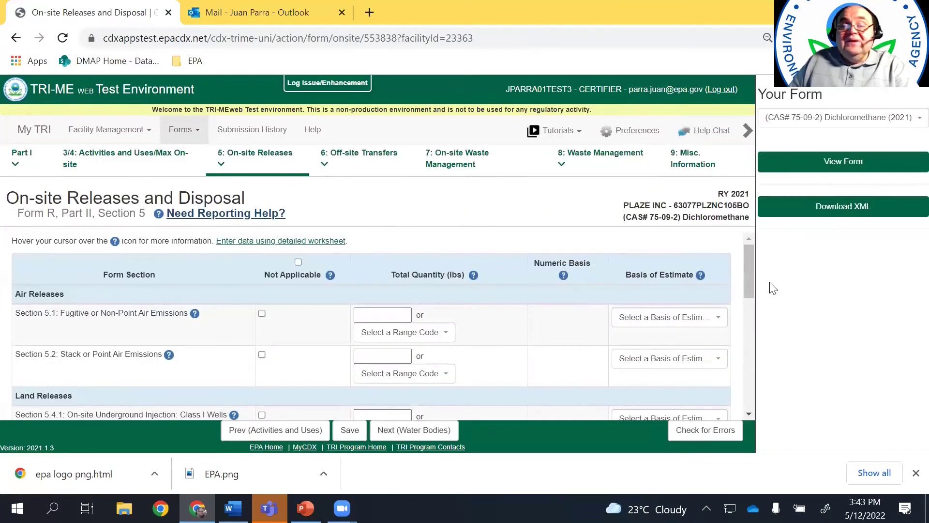
Fill in Section 5.1's fugitive air quantity and set its basis to E1 emission factor
drag(751, 275, 728, 266)
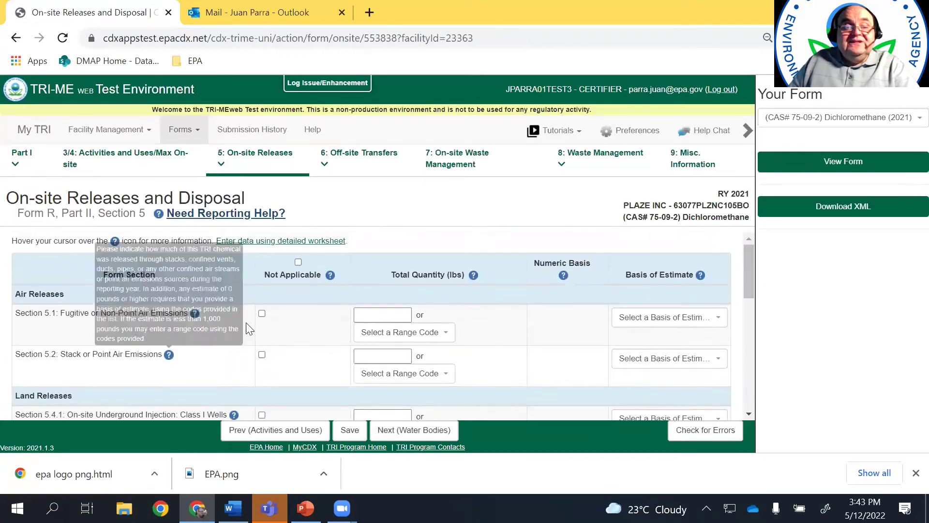
click(384, 315)
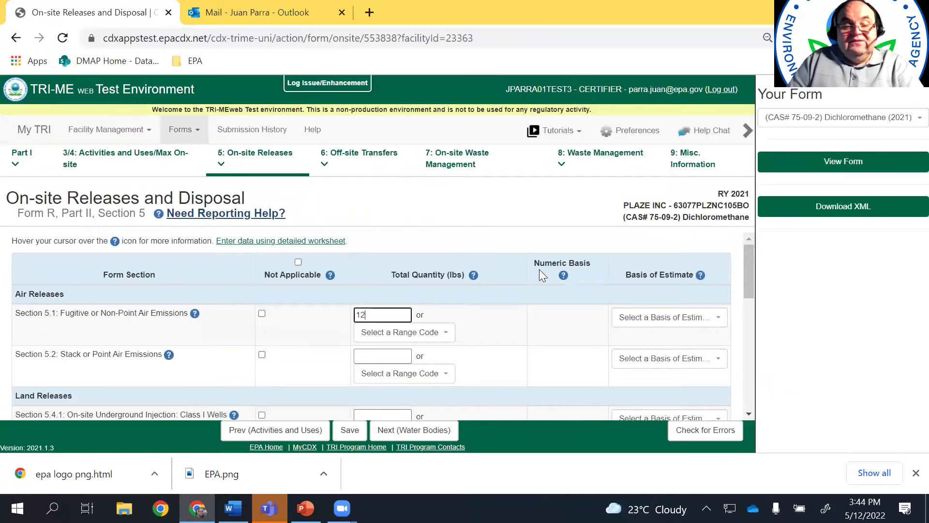
click(659, 325)
click(646, 239)
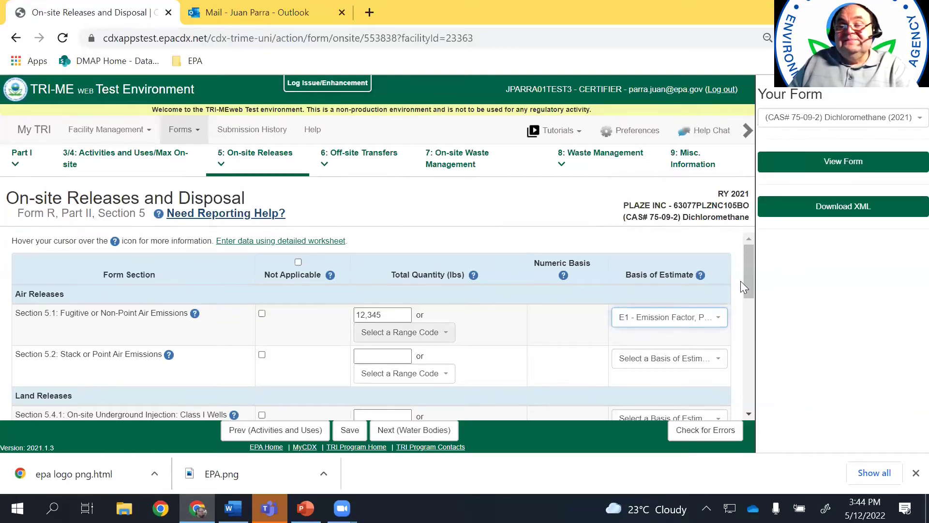
scroll(751, 274, down, 1)
scroll(751, 269, up, 1)
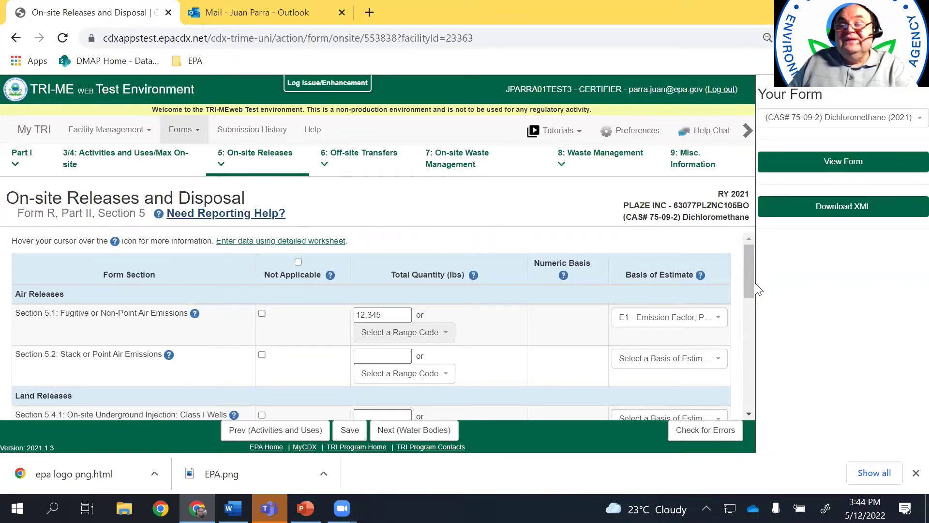
Mark all release sections NA except 5.1, and change 5.1's basis to E2 - Emission Factor, Site-specific
mouse_move(749, 272)
mouse_down()
mouse_move(750, 295)
mouse_move(750, 279)
mouse_up()
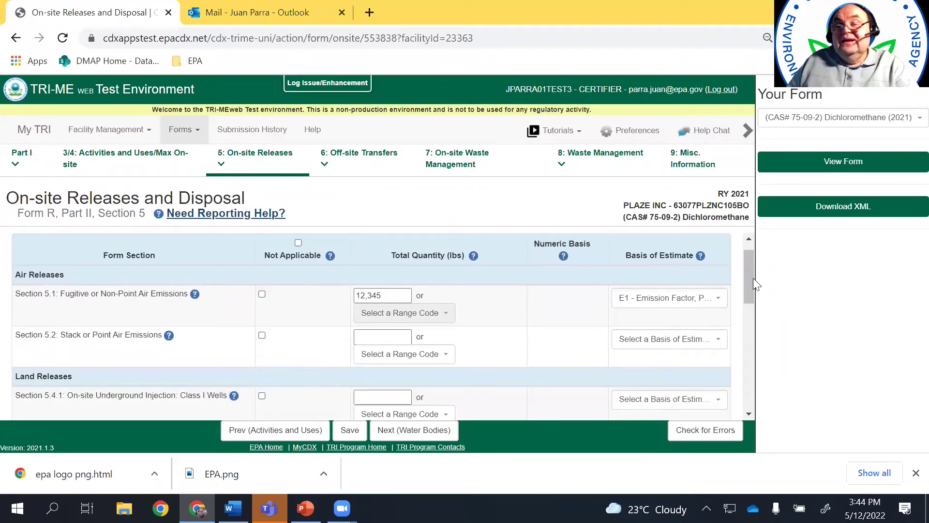
mouse_move(749, 278)
mouse_down()
mouse_move(750, 319)
mouse_move(740, 279)
mouse_up()
scroll(230, 259, up, 1)
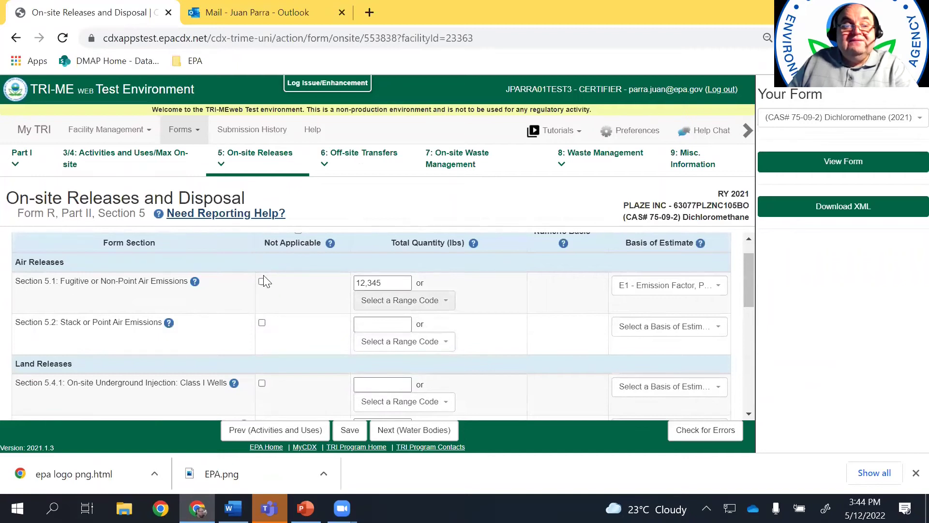
scroll(587, 317, up, 1)
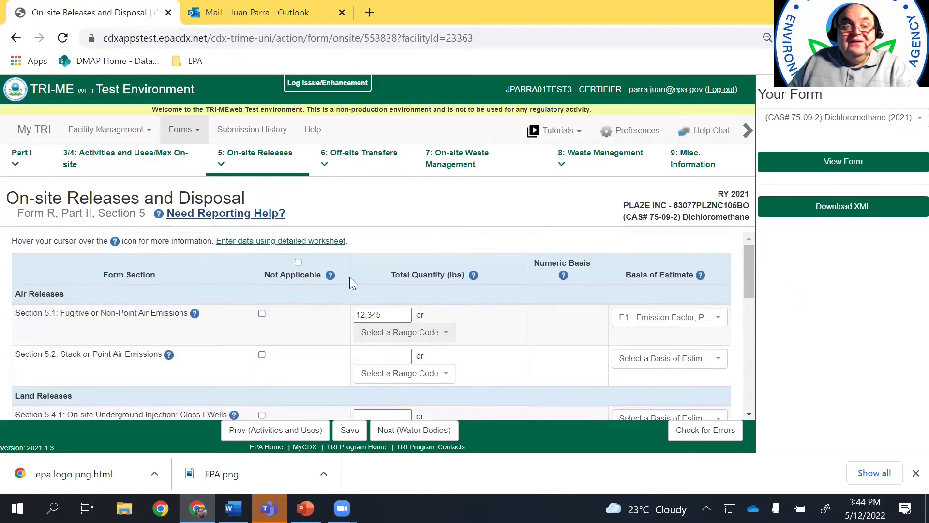
click(298, 261)
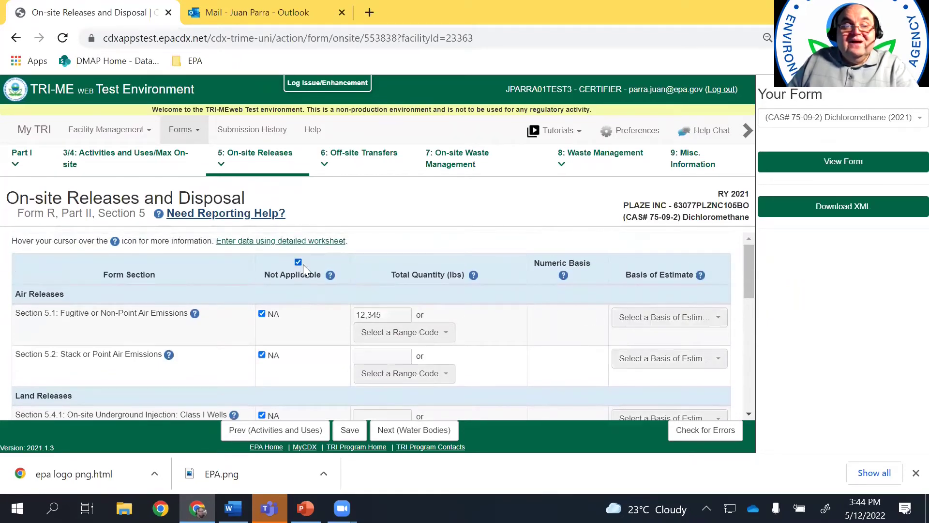
click(261, 314)
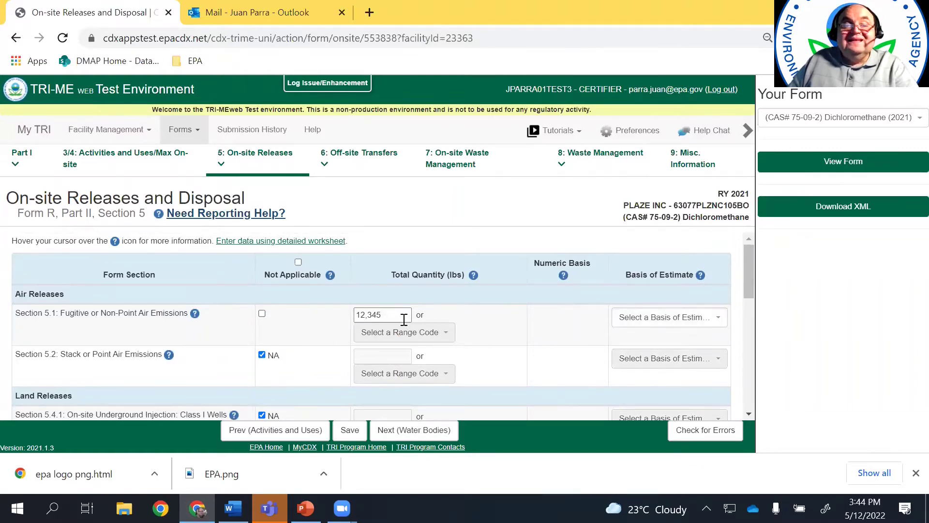
click(720, 318)
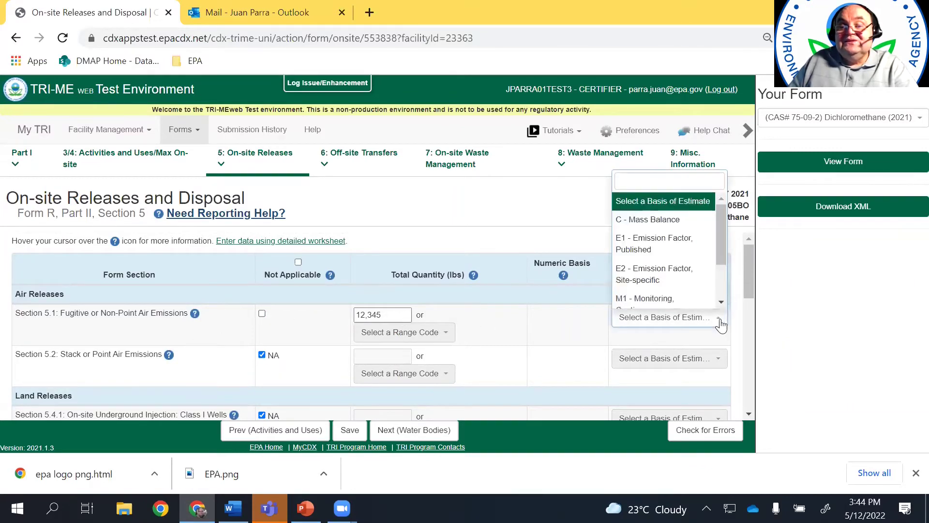
click(713, 270)
drag(745, 268, 754, 381)
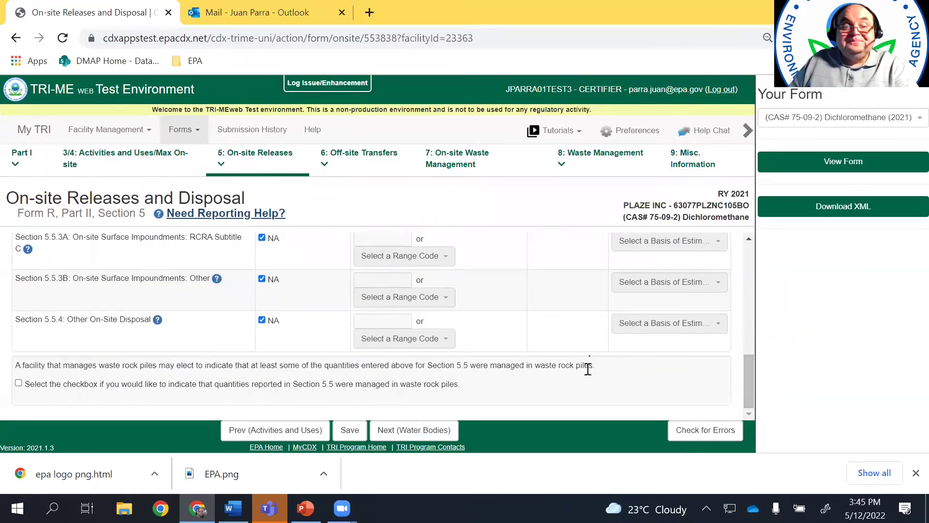
Advance to Section 5.3 Water Bodies, which lists Happy Sock Creek with its reach code
click(422, 430)
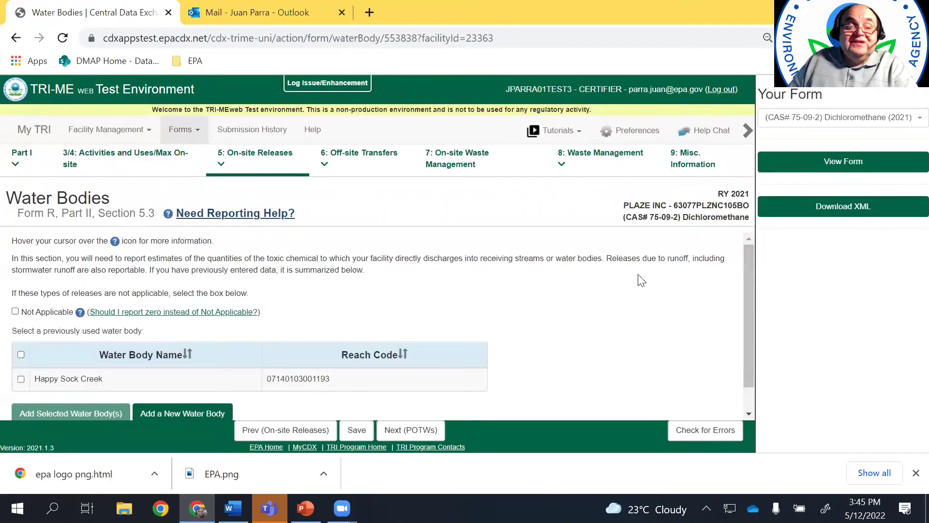
drag(747, 304, 748, 343)
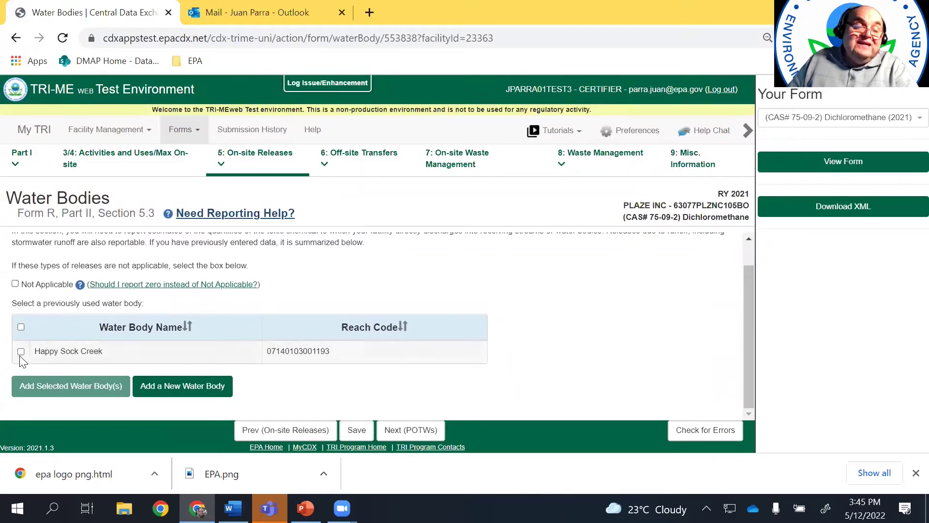
drag(747, 328, 746, 358)
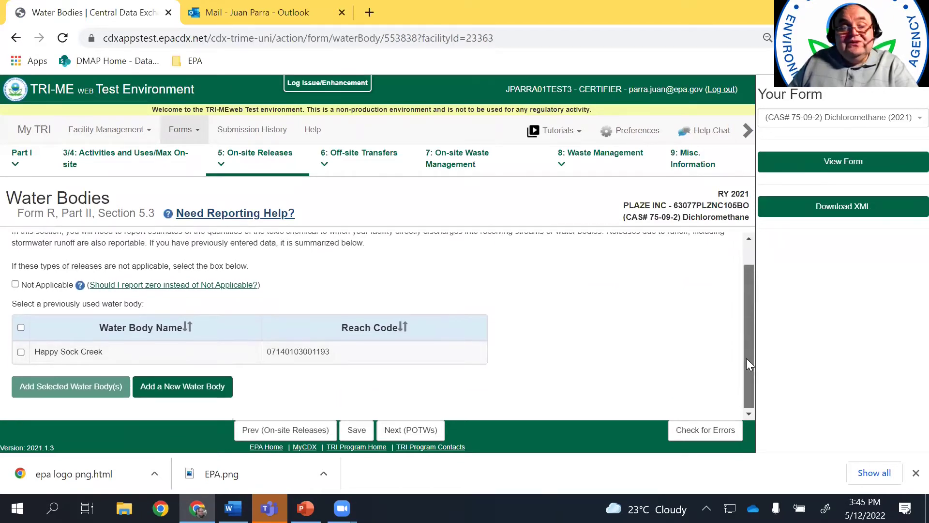
Add a new receiving water body by selecting Happy Sock Creek on the map
click(180, 393)
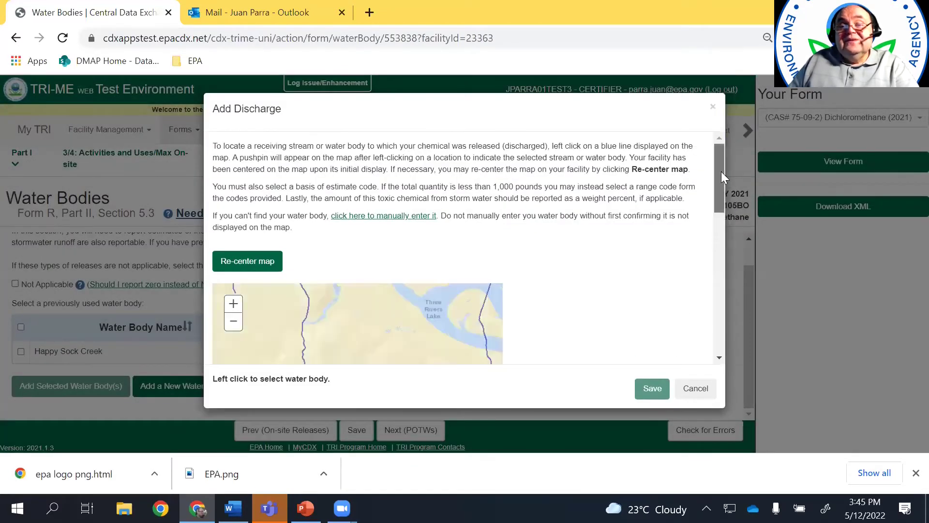
drag(721, 171, 724, 235)
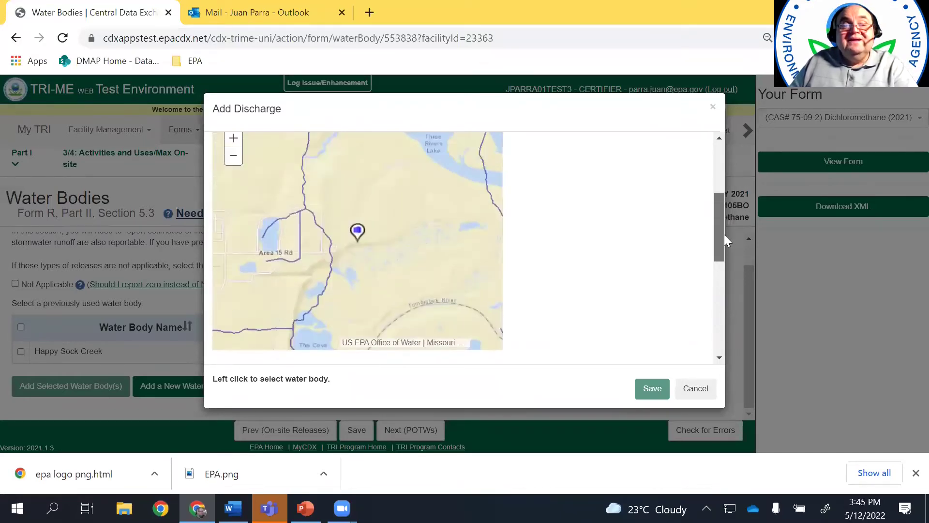
click(318, 230)
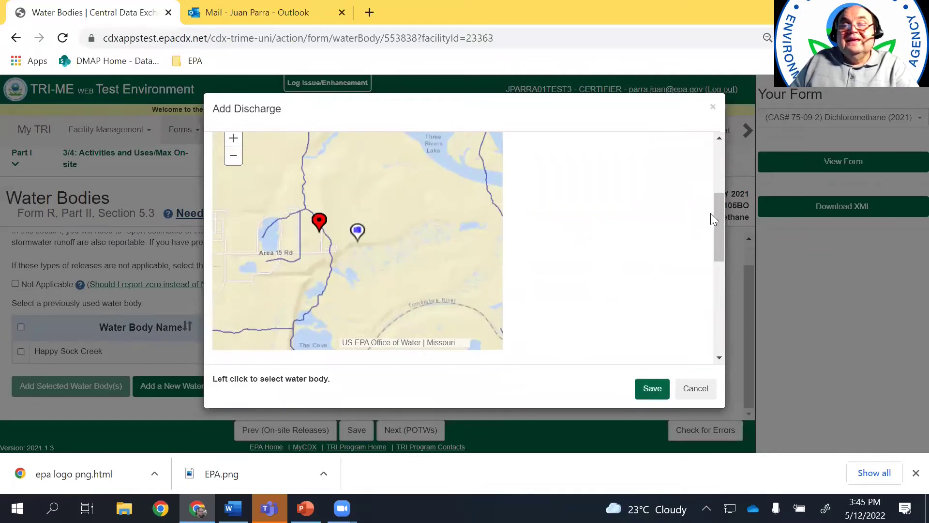
drag(719, 218, 724, 287)
scroll(386, 186, down, 2)
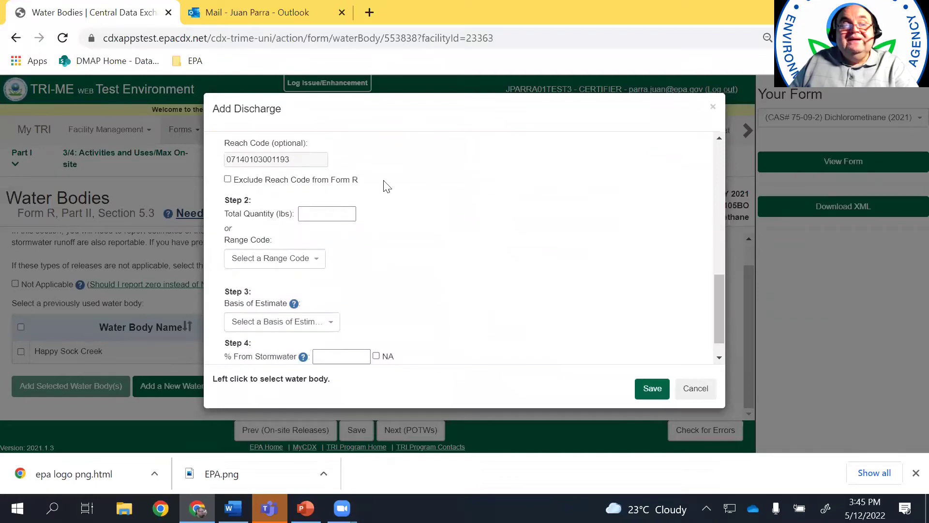
scroll(719, 302, up, 2)
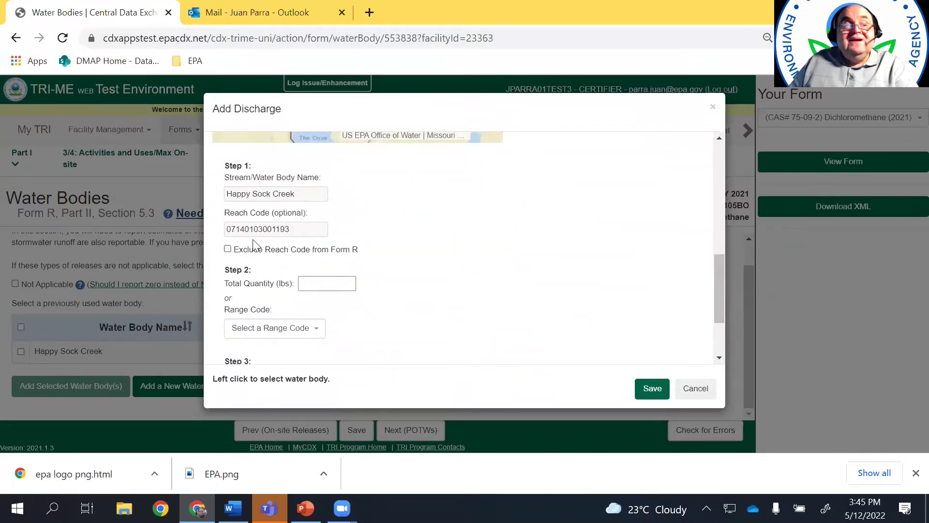
Enter 12345 lbs, basis M1 monitoring and 2% from stormwater, then save the discharge
click(344, 282)
text(12345)
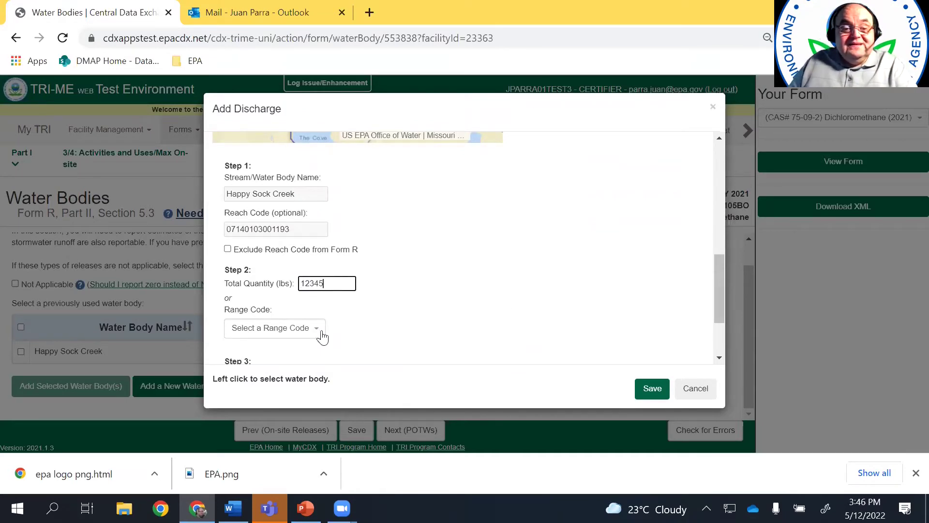
drag(724, 289, 724, 334)
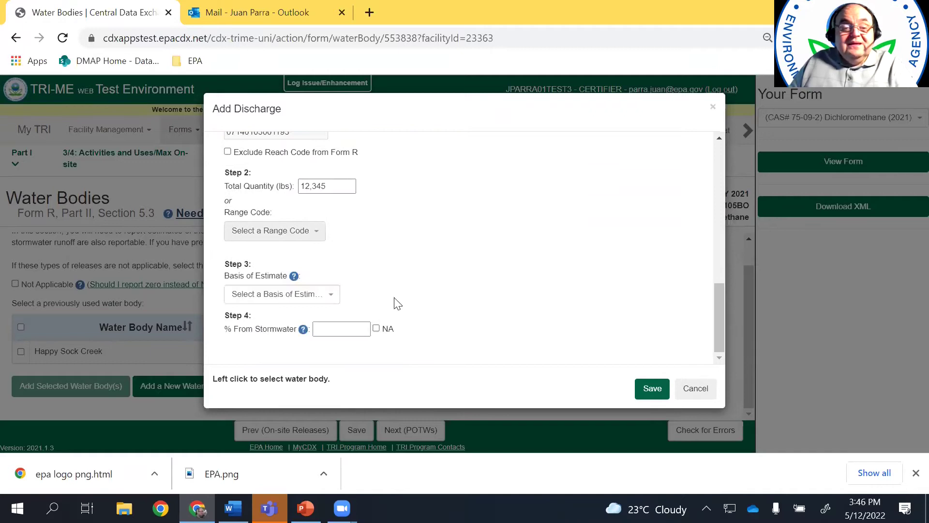
click(289, 295)
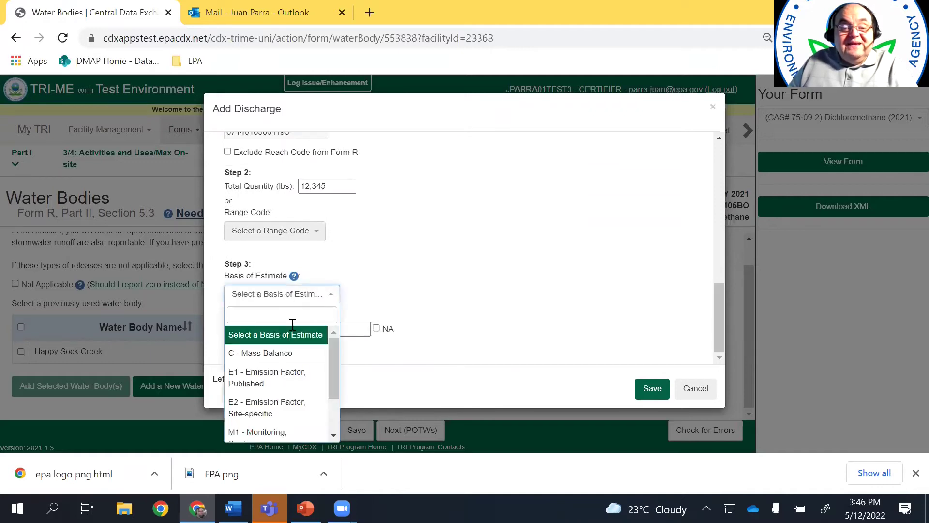
click(285, 432)
click(330, 332)
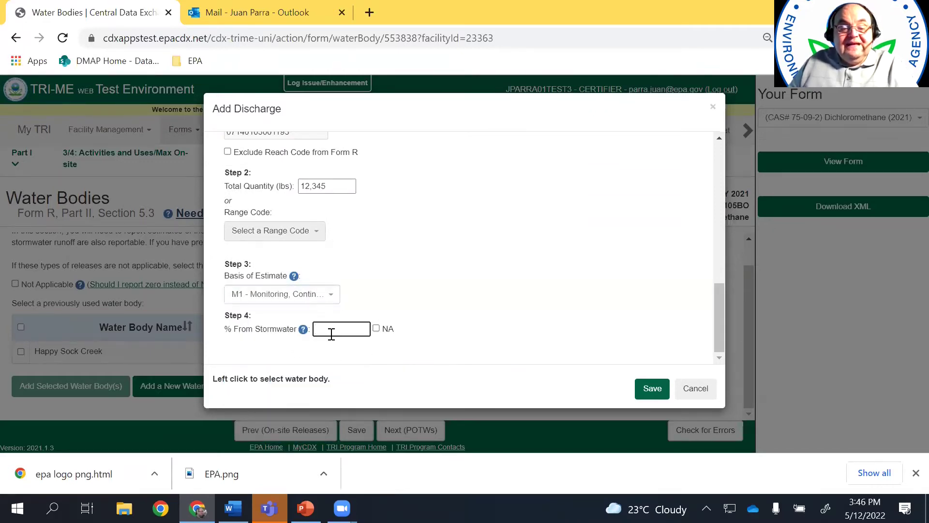
text(2)
click(658, 387)
drag(751, 342, 763, 424)
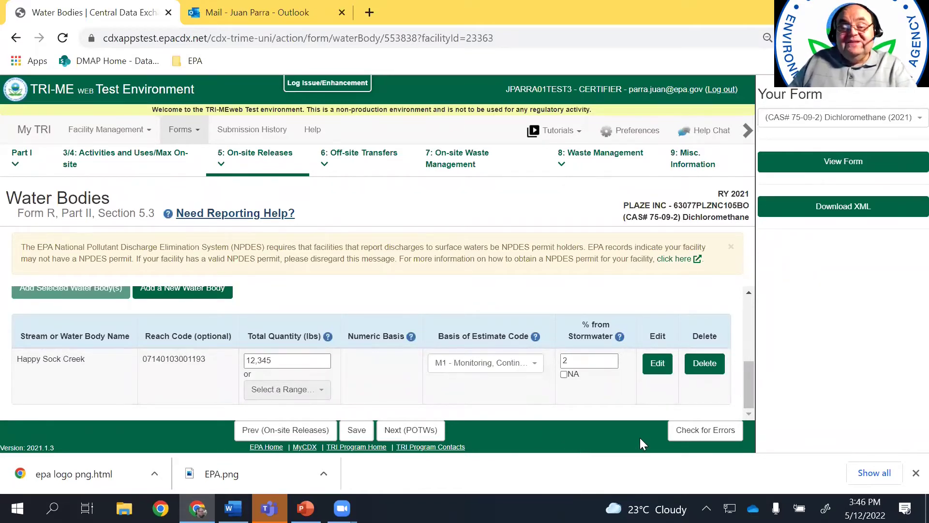
Run Check for Errors, review the 11 critical errors, and go on to POTWs
click(691, 435)
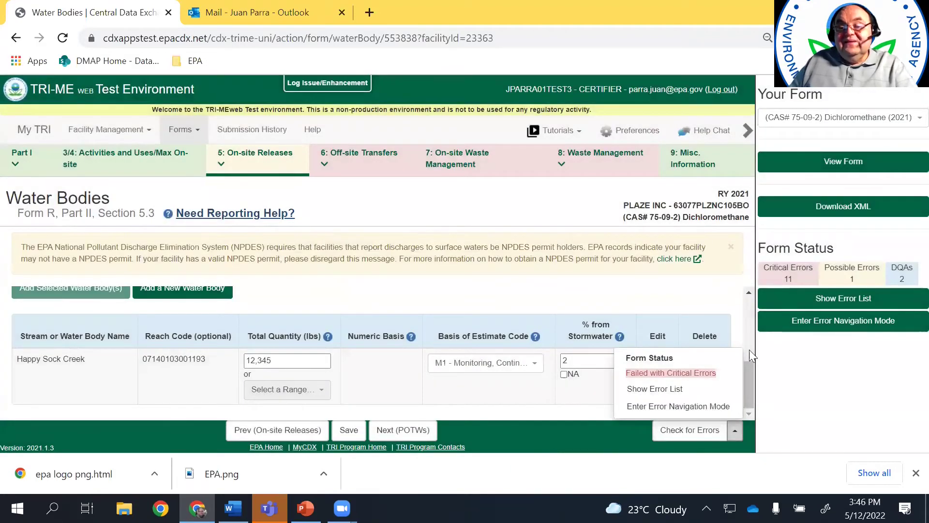
drag(749, 383, 748, 300)
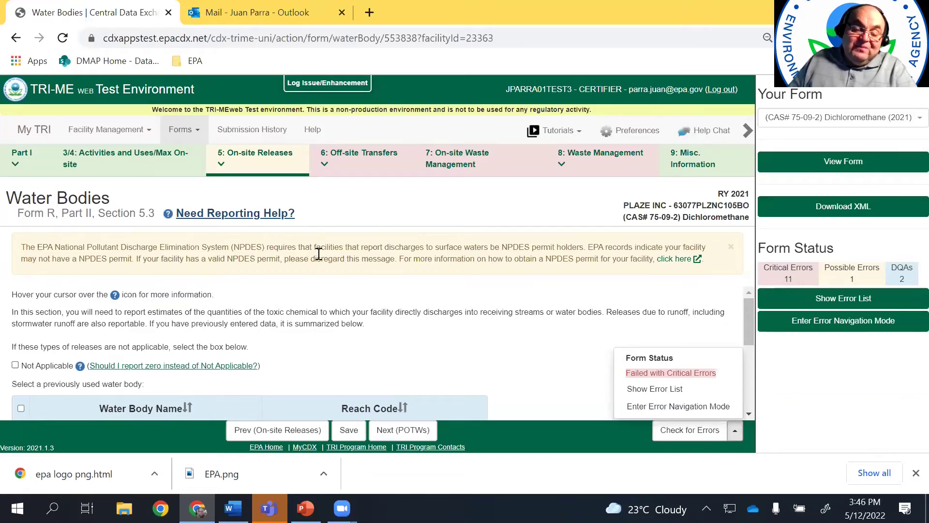
drag(749, 320, 750, 387)
click(408, 438)
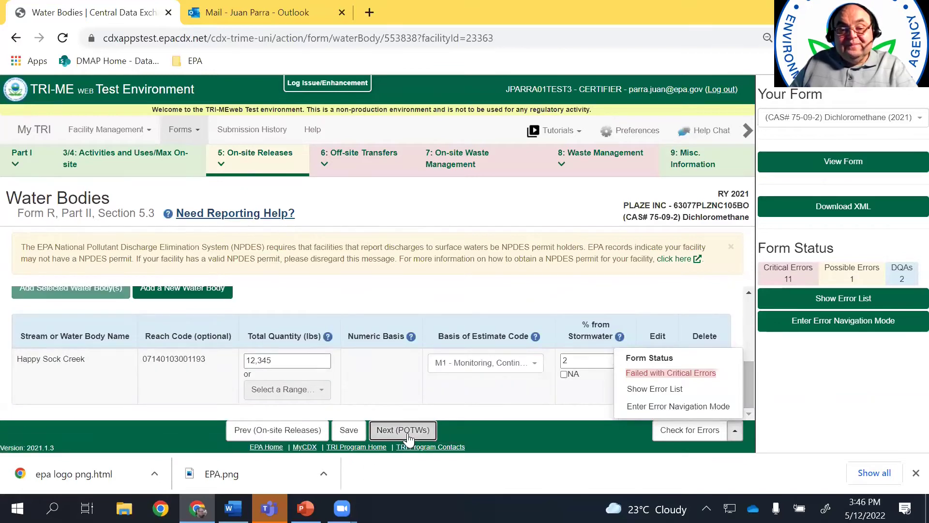
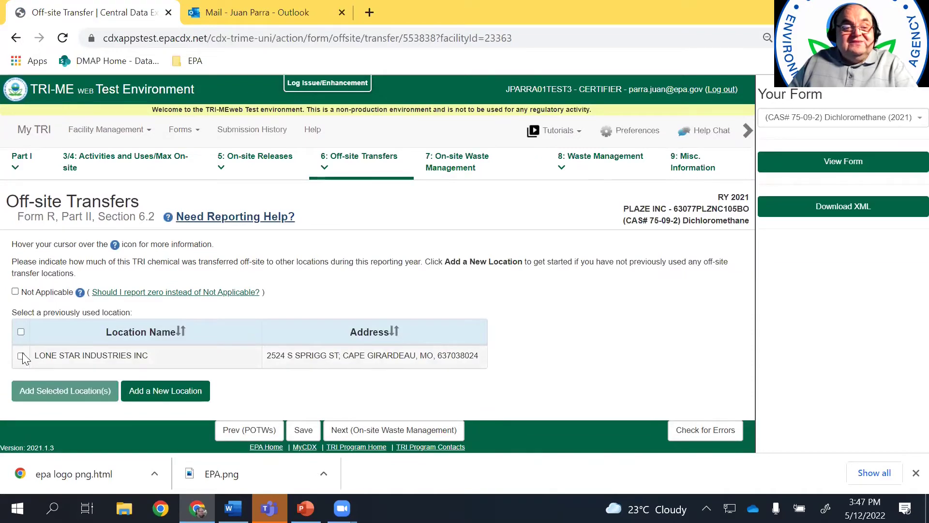
Add LONE STAR INDUSTRIES INC as the transfer location and set its county to Atchison across all forms
click(22, 354)
click(87, 393)
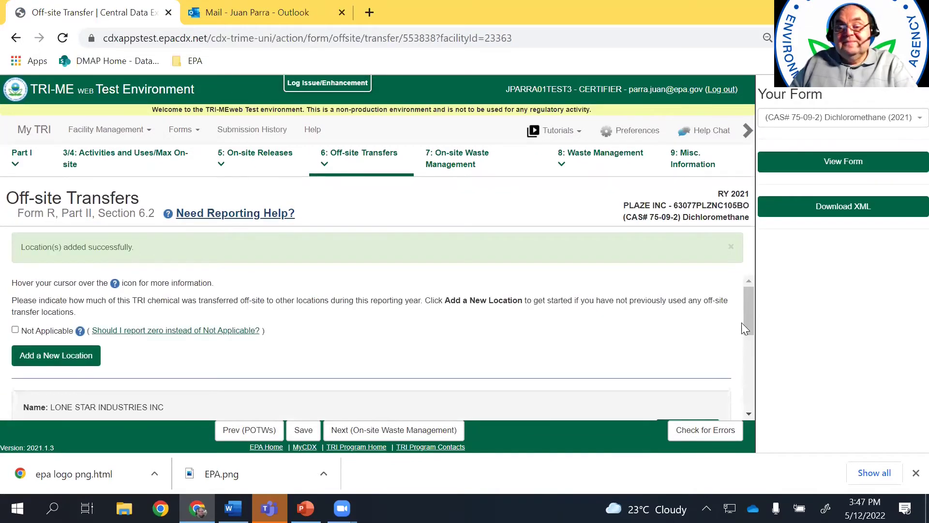
scroll(753, 345, down, 3)
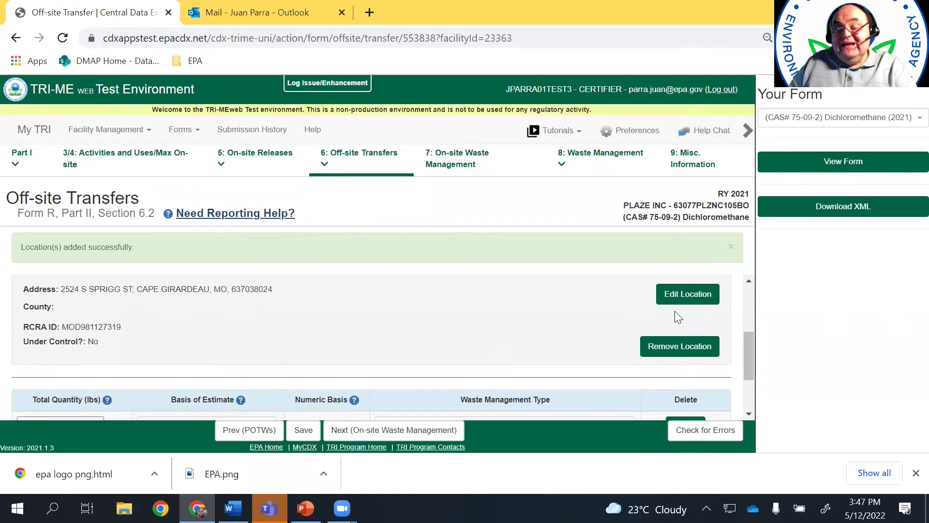
click(690, 296)
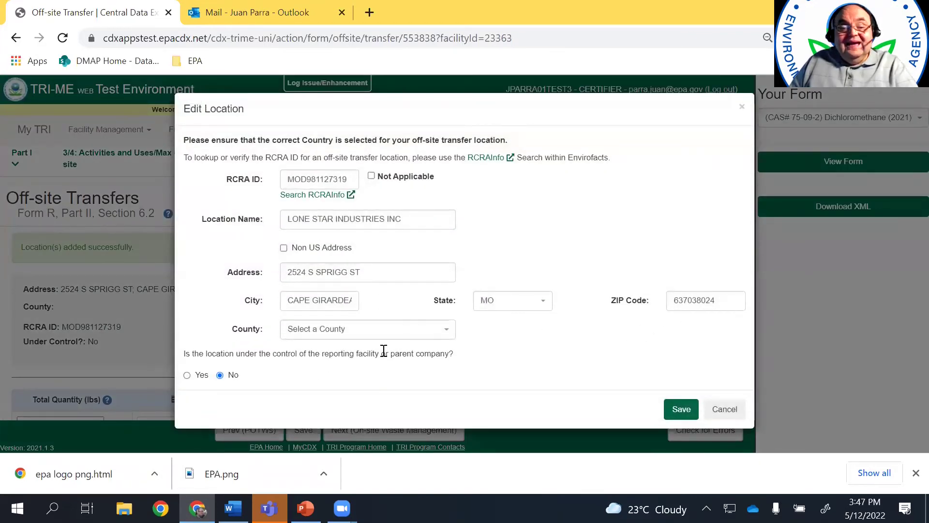
click(448, 335)
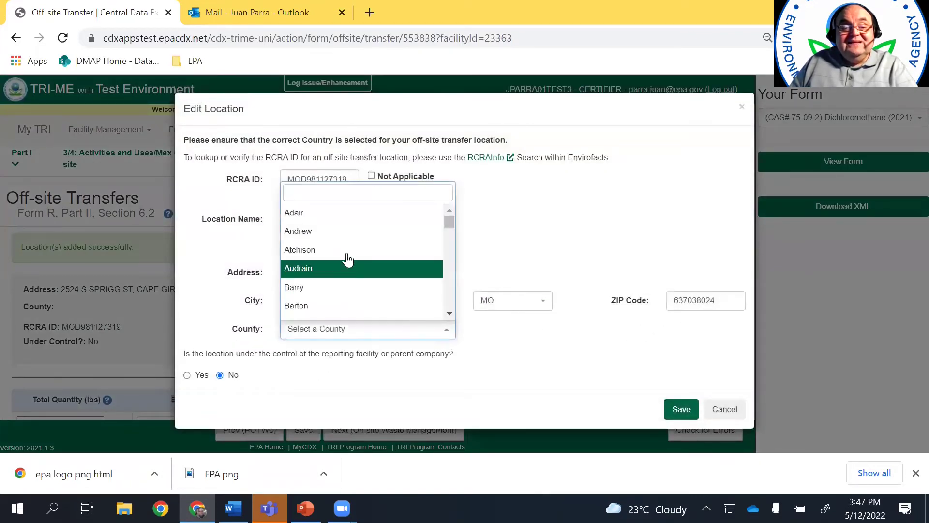
click(347, 249)
click(681, 408)
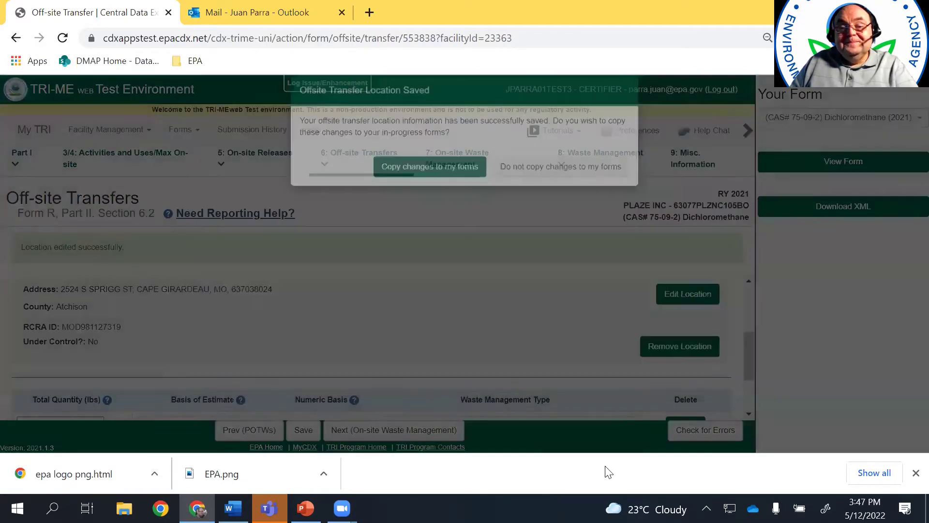
click(410, 189)
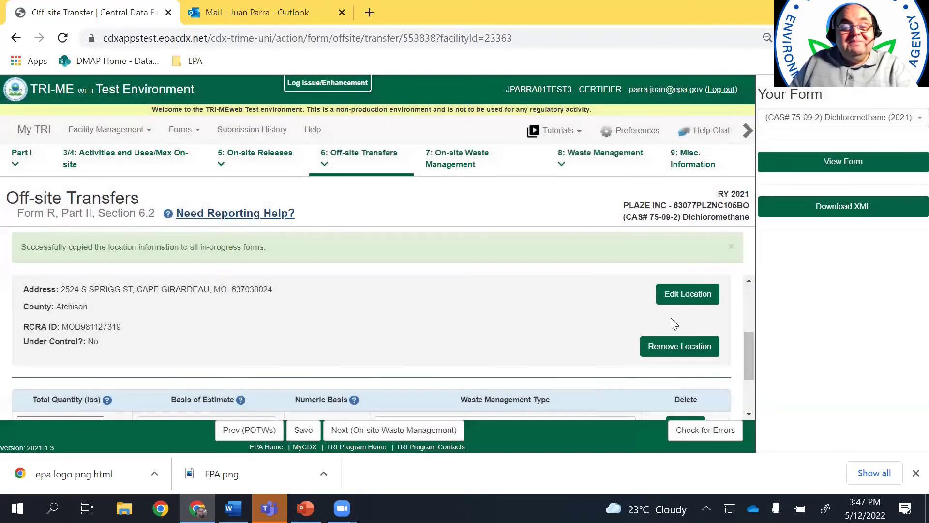
Enter a 12345 lb transfer with basis M2 periodic monitoring and waste management type M26
scroll(746, 388, down, 2)
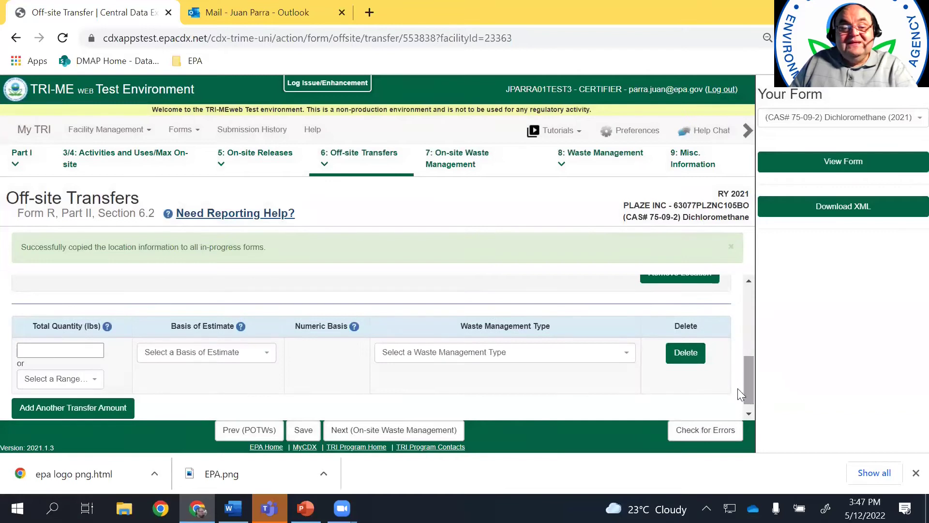
mouse_move(749, 387)
mouse_down()
mouse_move(751, 334)
mouse_move(750, 390)
mouse_up()
click(56, 338)
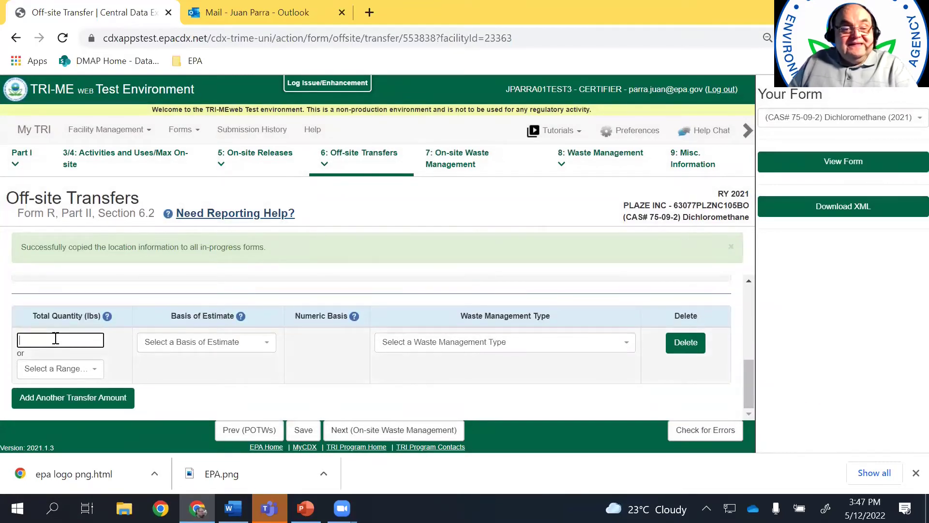
text(12345)
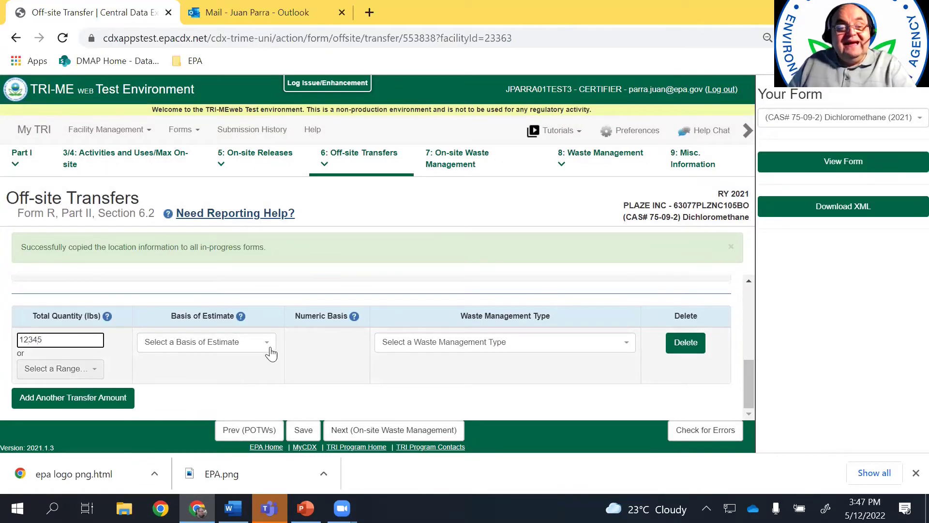
click(269, 347)
click(193, 334)
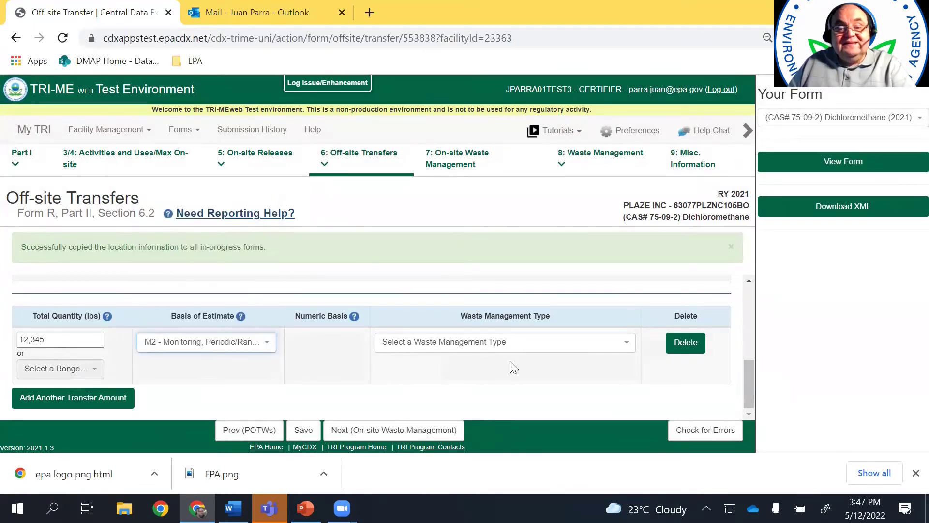
click(622, 345)
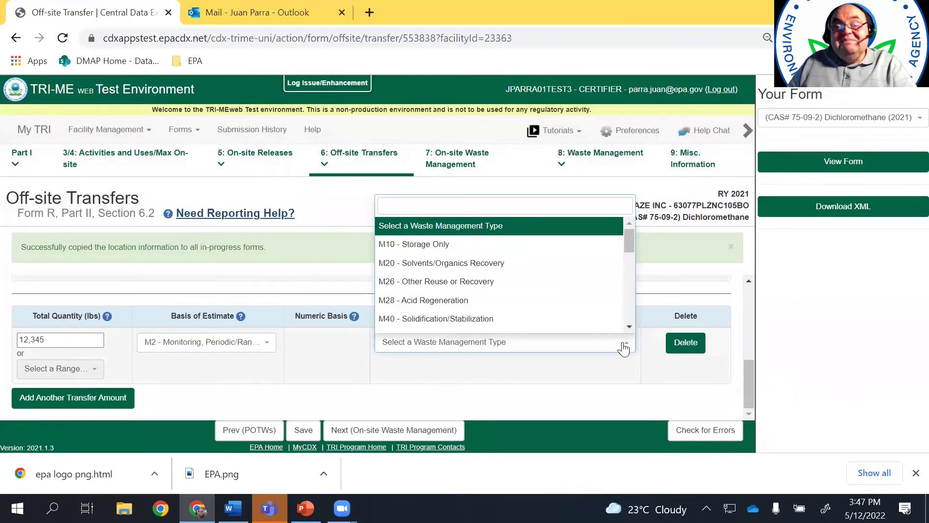
click(518, 283)
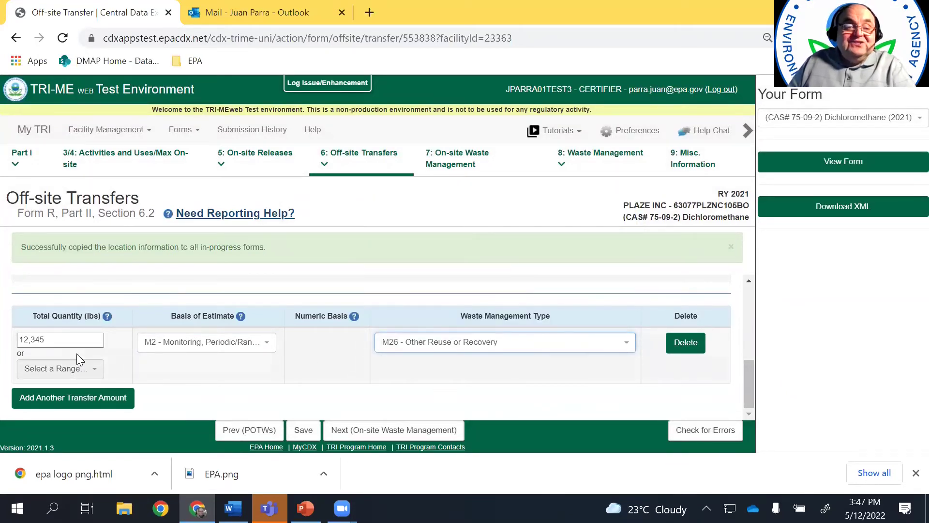
click(393, 429)
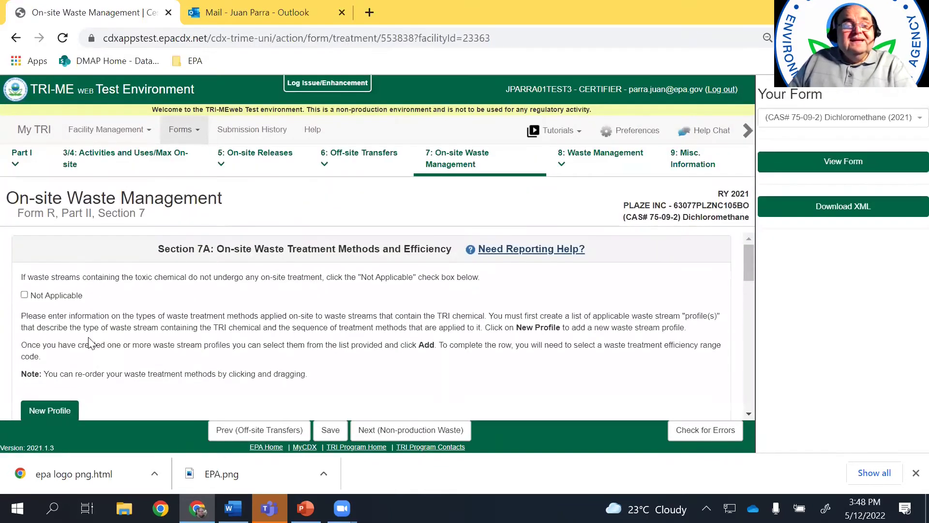
Mark Sections 7A treatment, 7B energy recovery and 7C recycling as Not Applicable
click(25, 294)
scroll(102, 318, down, 1)
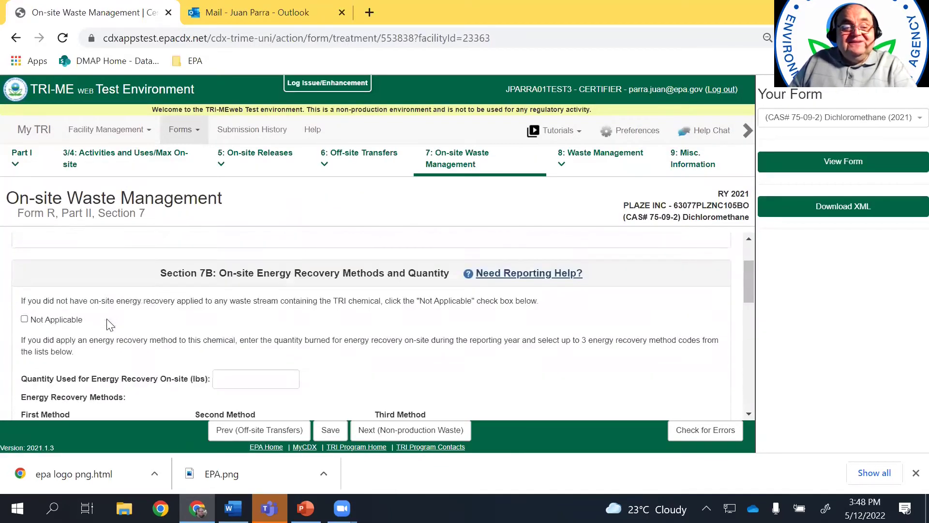
click(24, 319)
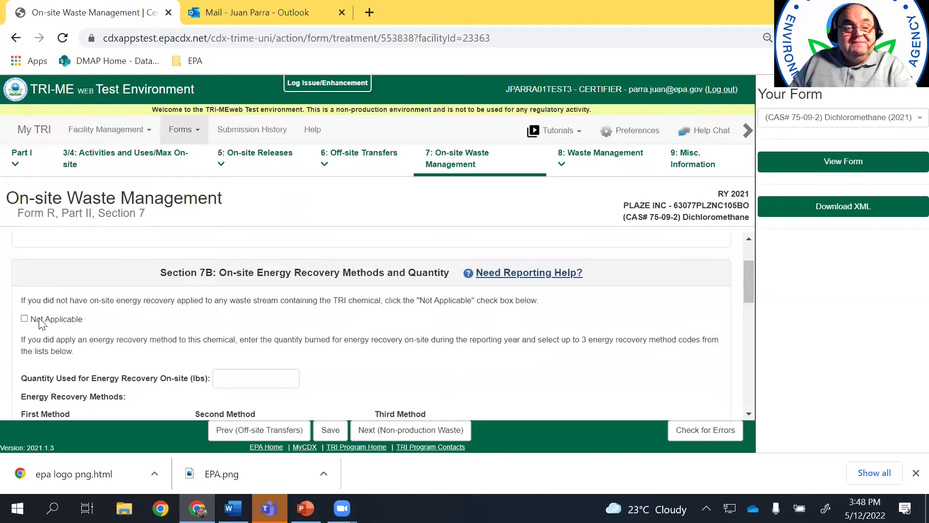
scroll(34, 309, down, 2)
click(24, 270)
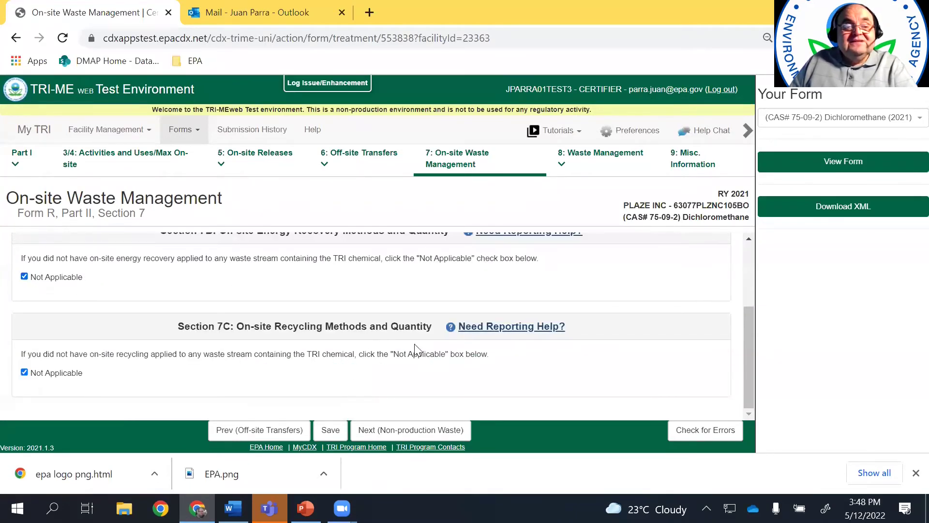
click(394, 432)
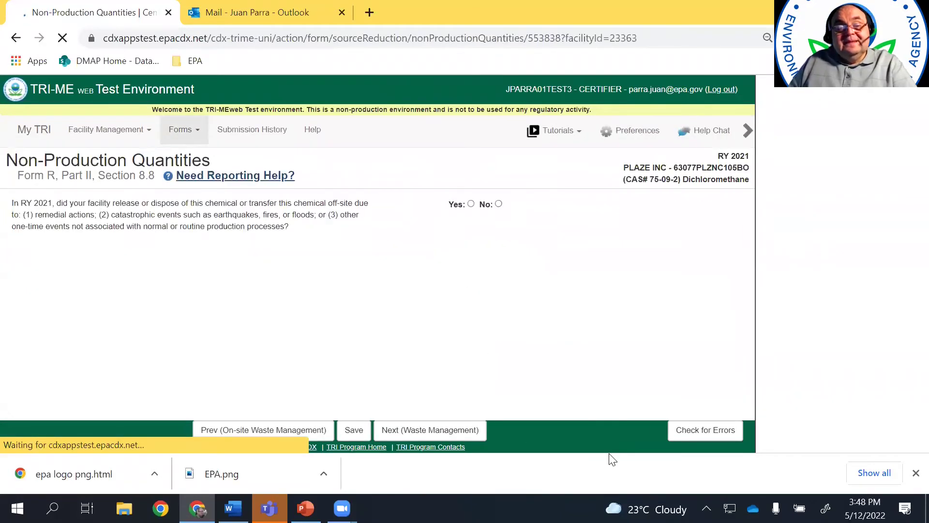
Answer Yes to non-production releases and enter 2,456 lbs for Happy Sock Creek
click(471, 245)
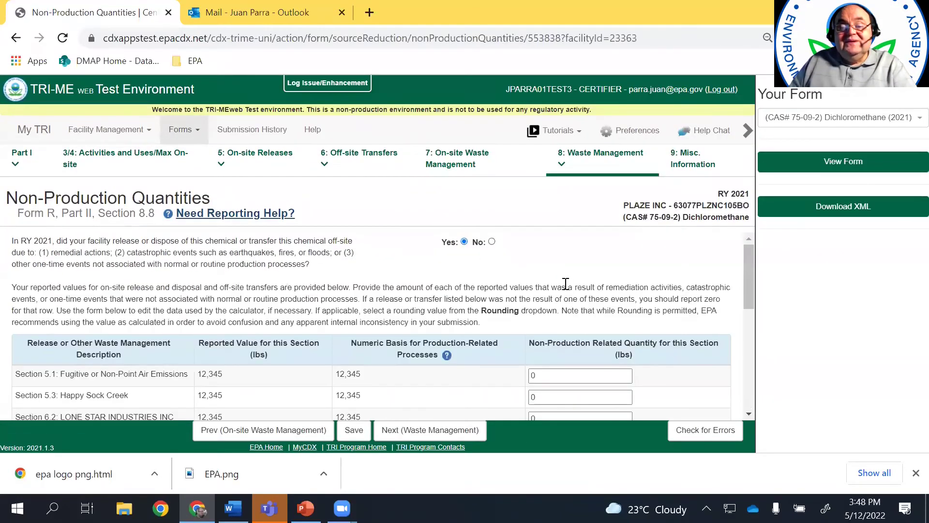
scroll(582, 301, down, 3)
double_click(563, 326)
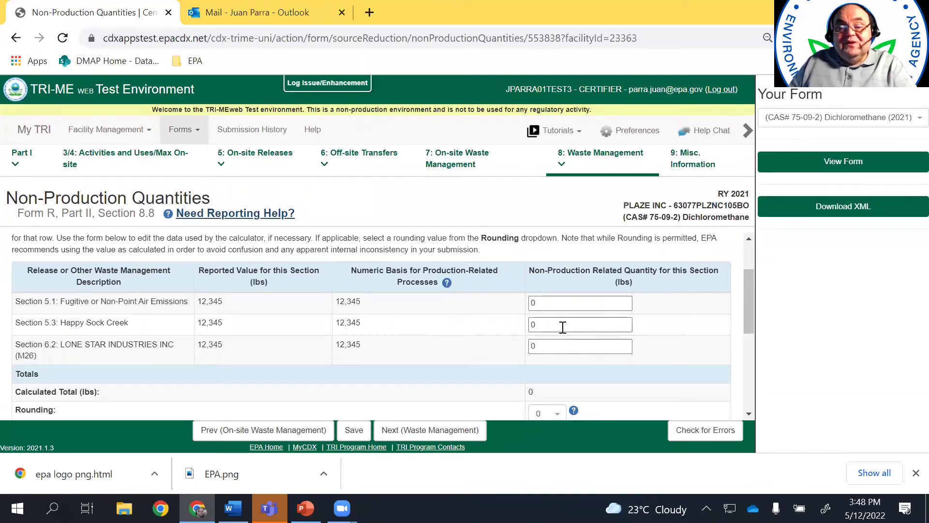
text(2,45)
text(6)
drag(749, 311, 749, 394)
Describe the one-time event as 'Accident on 1/2/2021'
click(136, 345)
text(Accident)
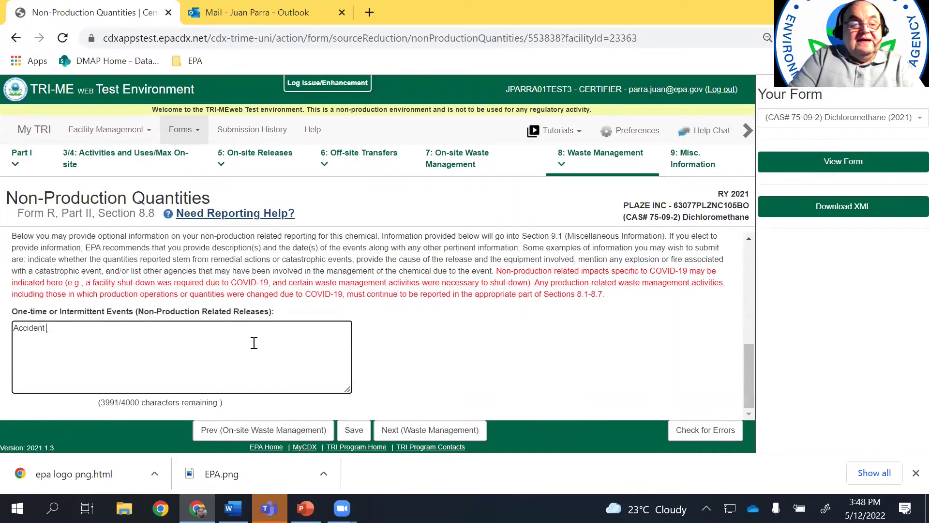
text( on 1/2/2021)
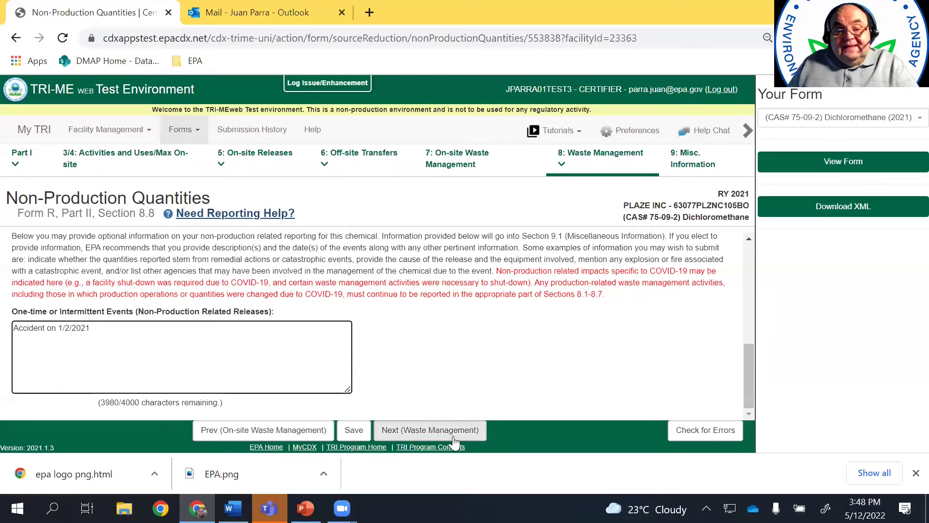
click(454, 435)
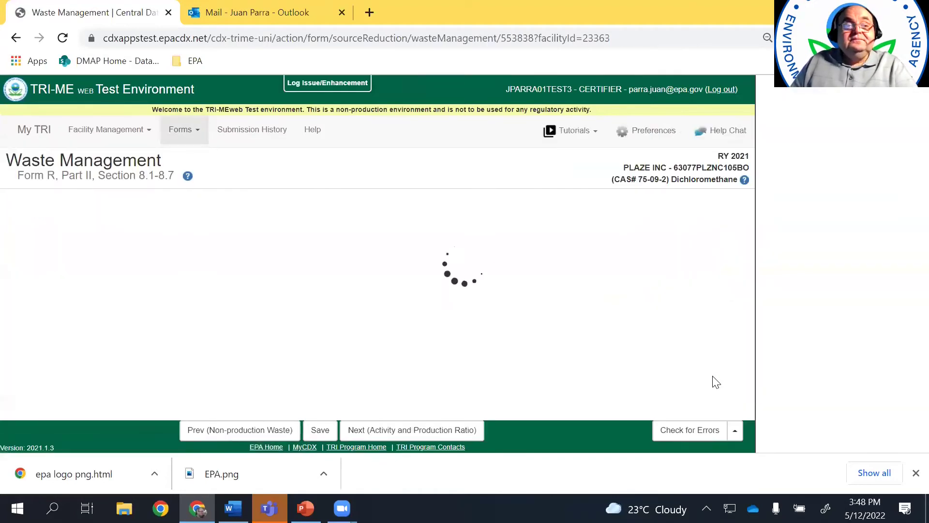
Review the Section 8.1–8.7 quantities, checking the 8.1b formula behind the 22,234 disposal total
mouse_move(745, 265)
mouse_down()
mouse_move(748, 310)
mouse_move(749, 250)
mouse_move(743, 310)
mouse_move(744, 267)
mouse_up()
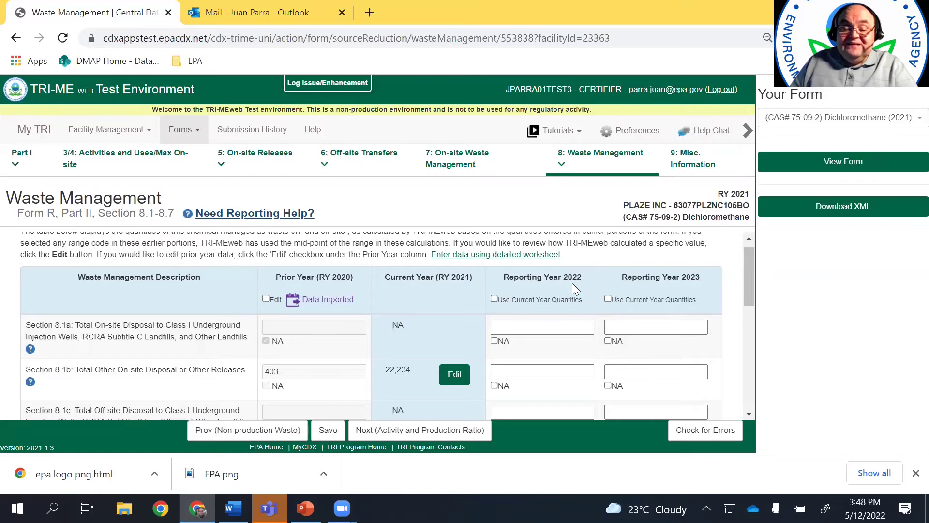
click(493, 299)
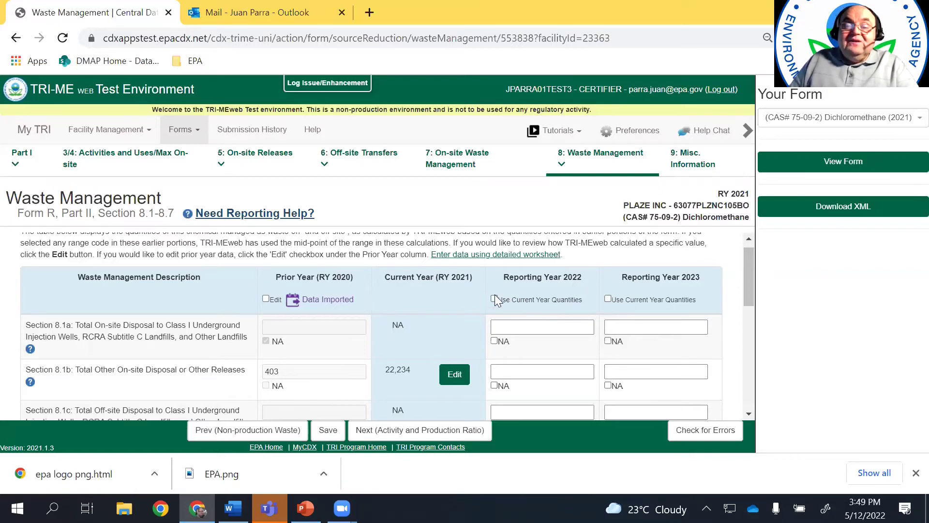
click(608, 299)
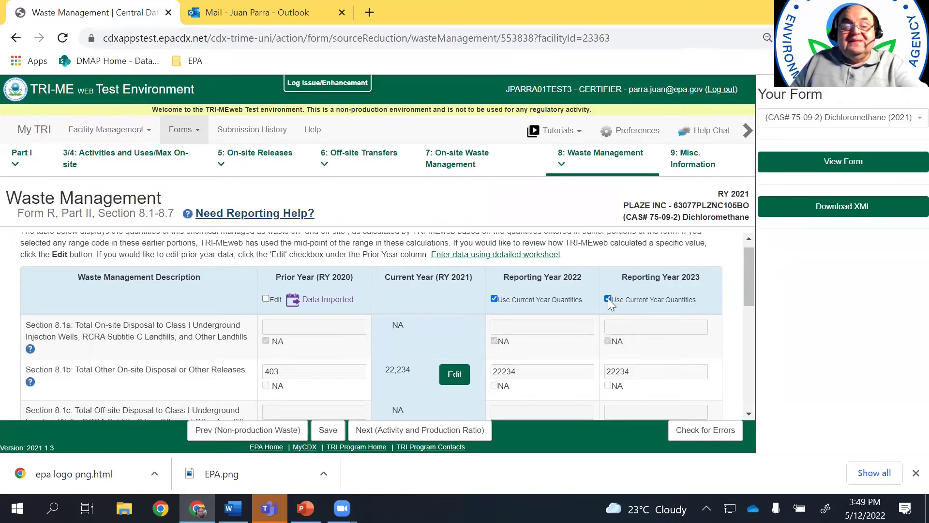
scroll(748, 288, down, 2)
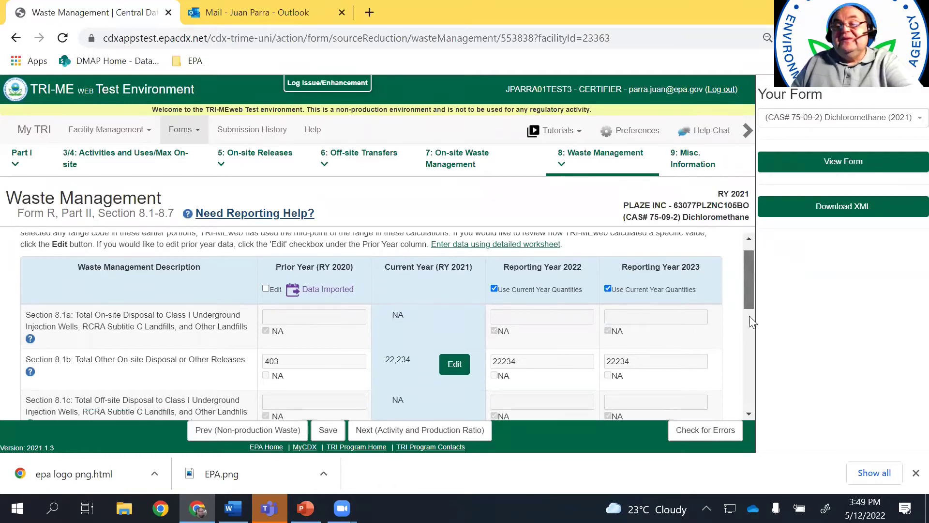
scroll(749, 294, up, 2)
scroll(748, 290, down, 2)
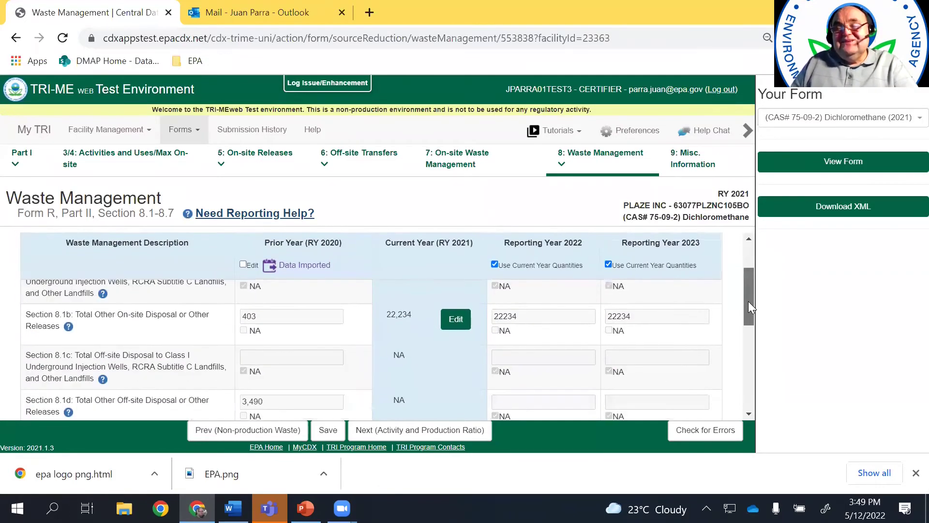
scroll(748, 301, up, 3)
scroll(743, 299, down, 3)
scroll(743, 290, up, 2)
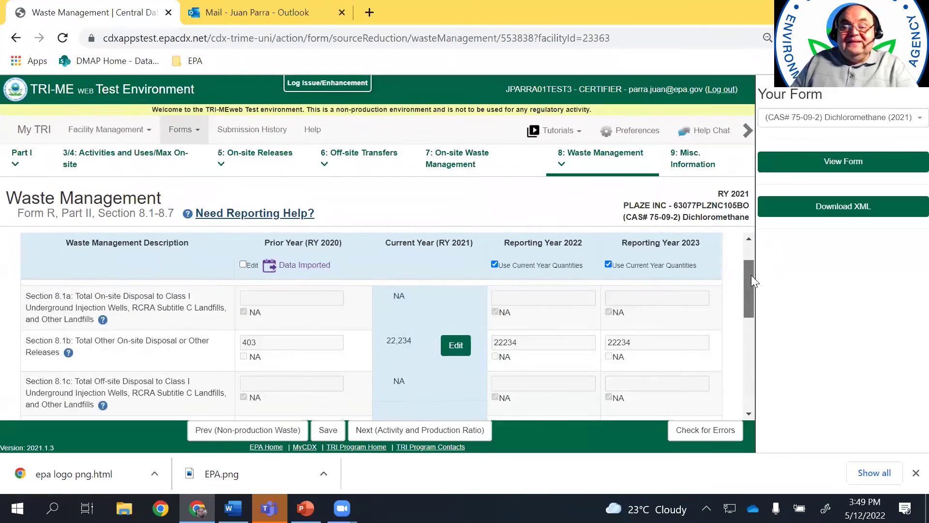
scroll(750, 285, up, 1)
drag(751, 277, 766, 299)
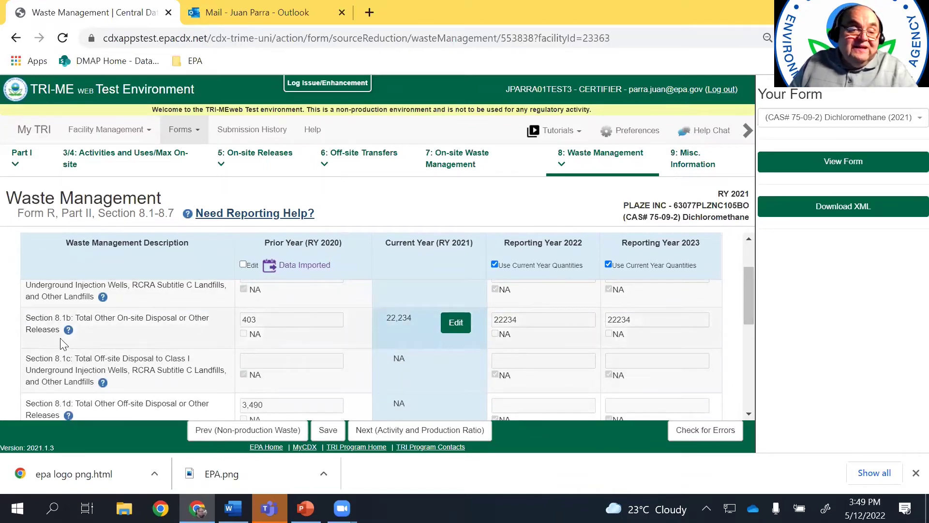
mouse_move(69, 334)
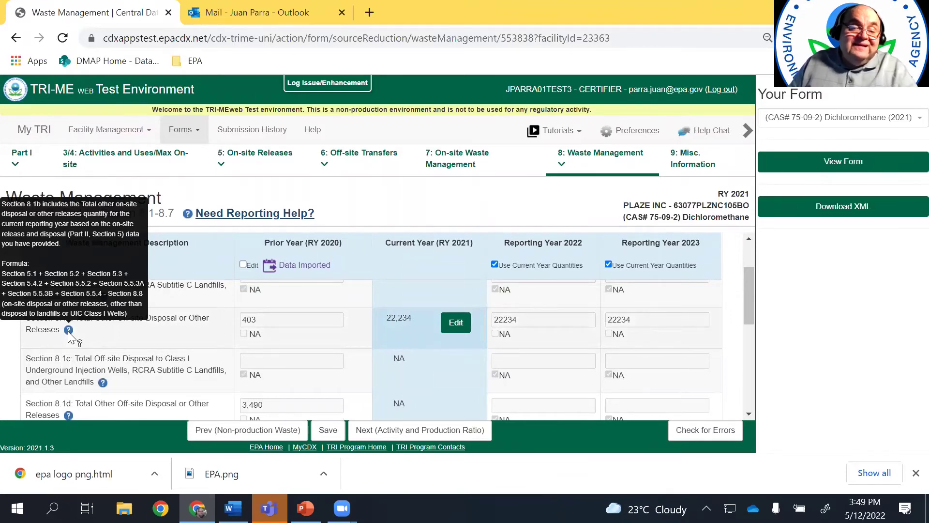
scroll(145, 367, down, 1)
click(427, 435)
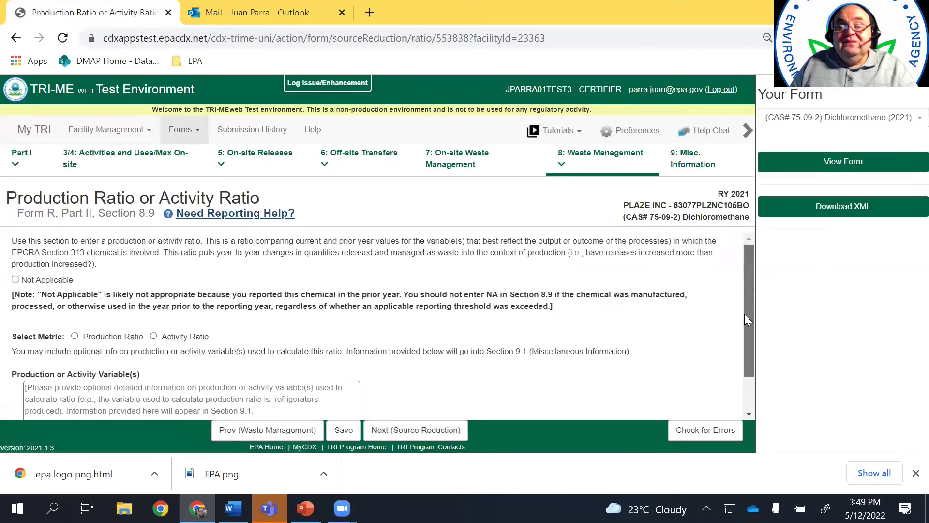
Choose Production Ratio with value 1.15 and 'New product' as the variable
scroll(745, 320, down, 1)
click(74, 291)
click(179, 319)
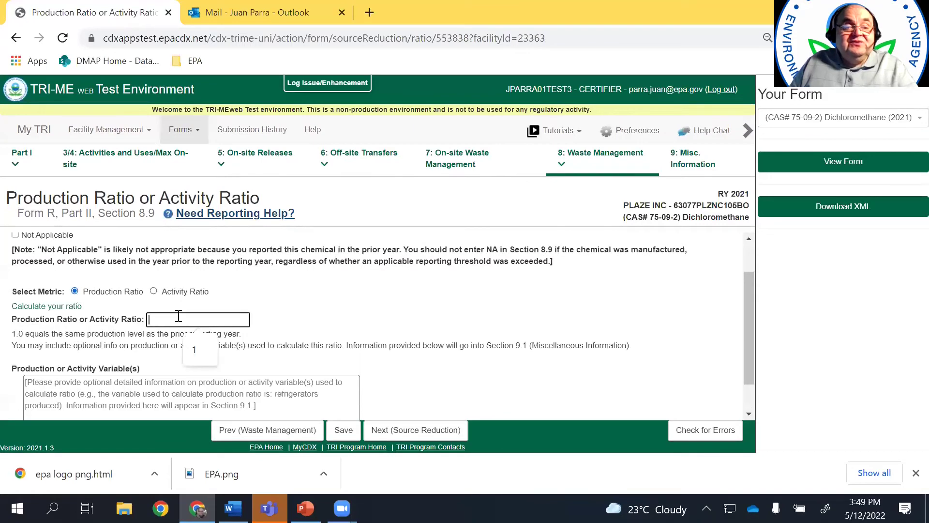
text(1)
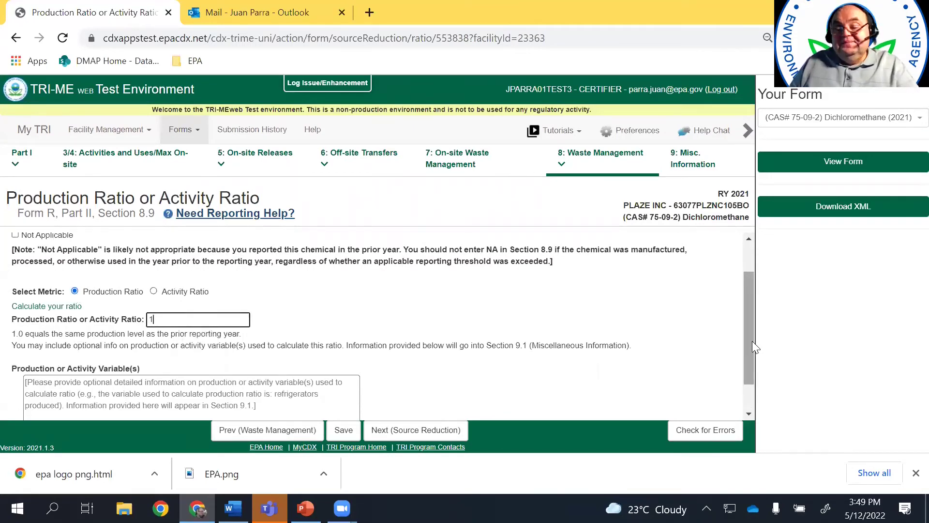
drag(745, 343, 752, 373)
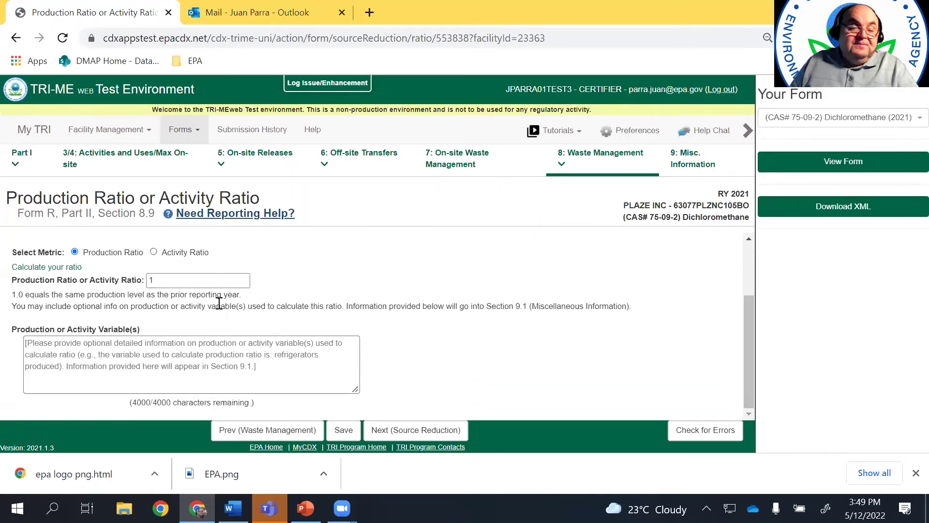
click(208, 350)
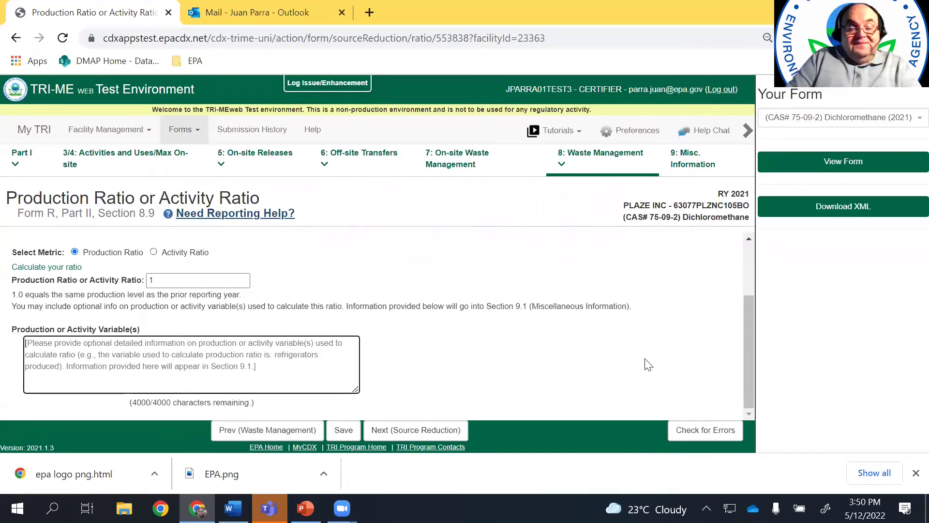
text(New)
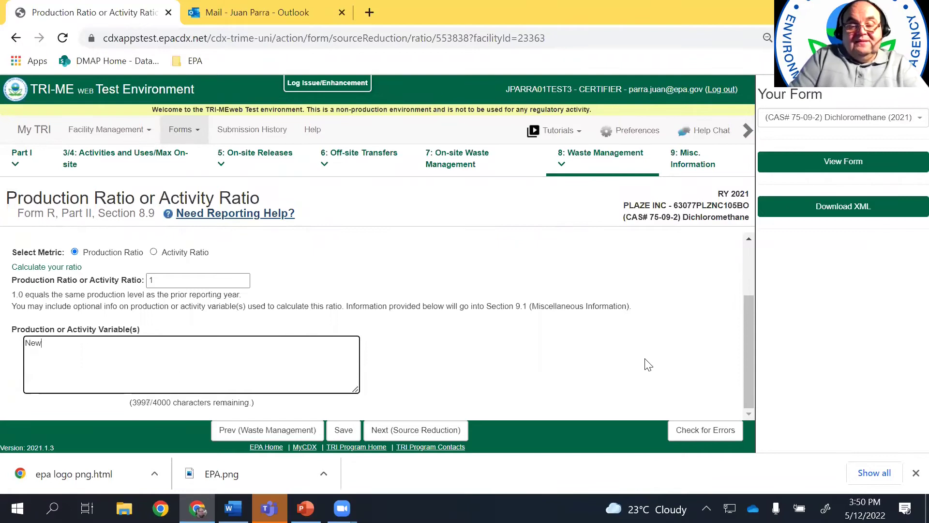
text( product)
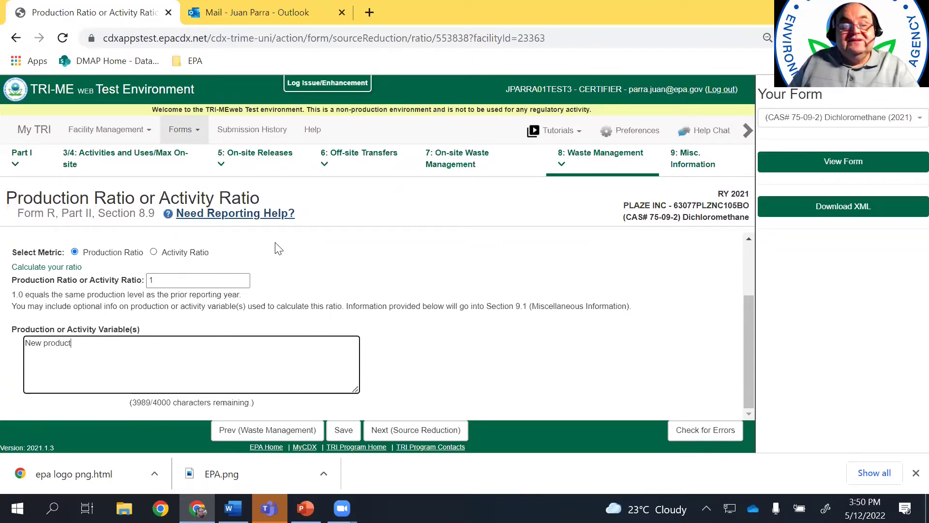
click(174, 279)
text(.15)
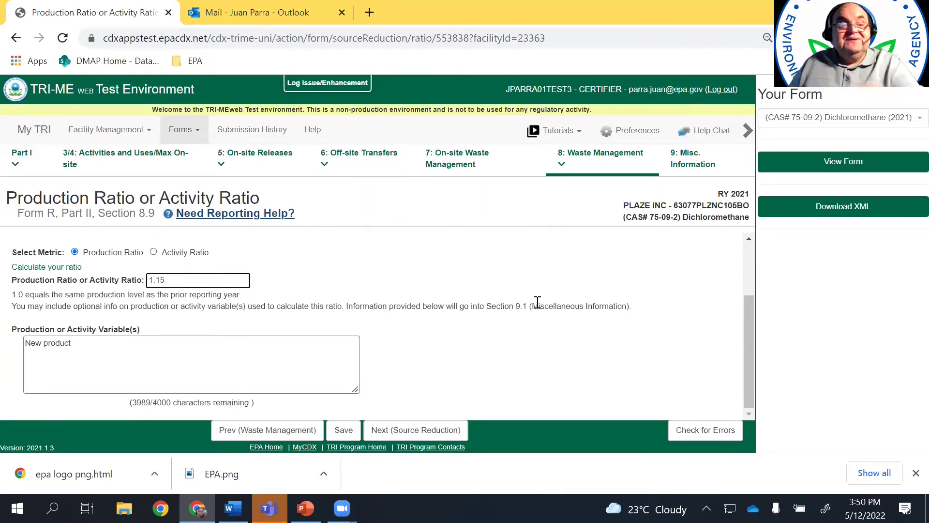
click(541, 292)
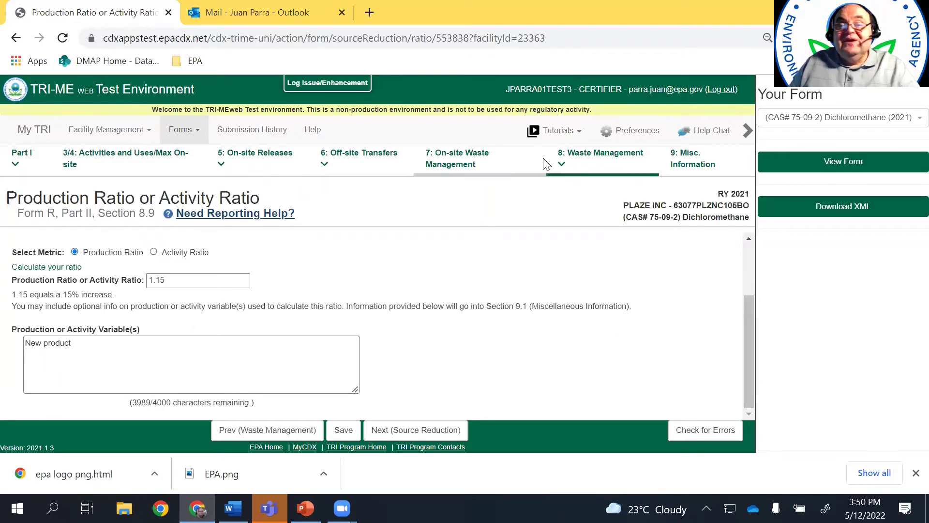
Browse the Waste Management subsection list and open the TRI program home page in a new tab
click(562, 170)
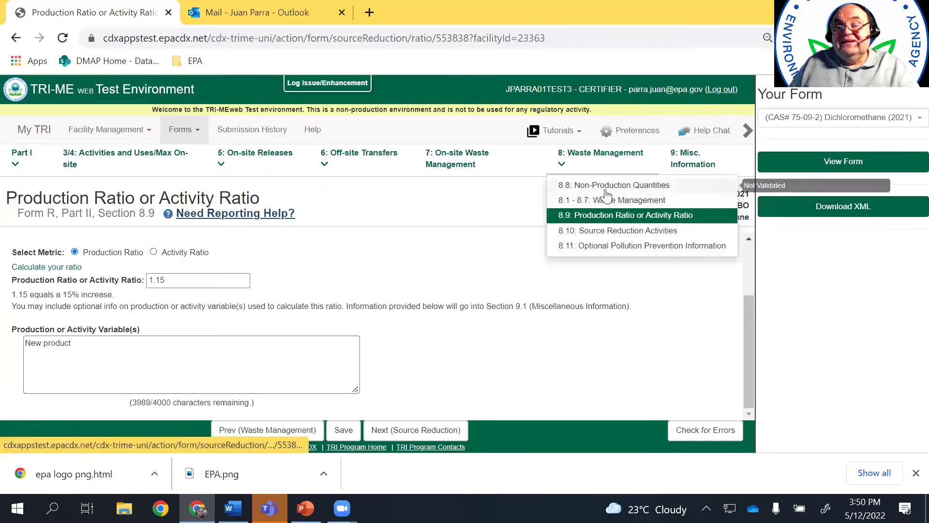
click(499, 256)
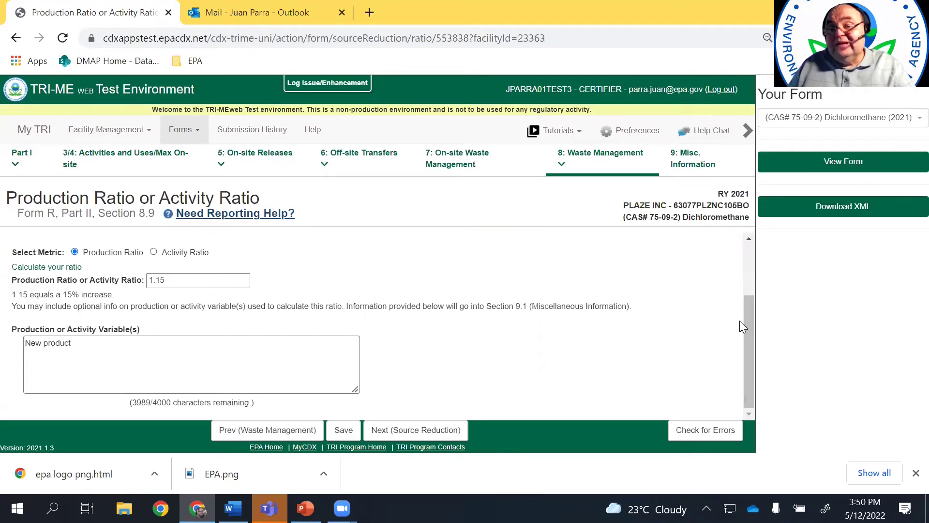
middle_click(357, 446)
click(401, 430)
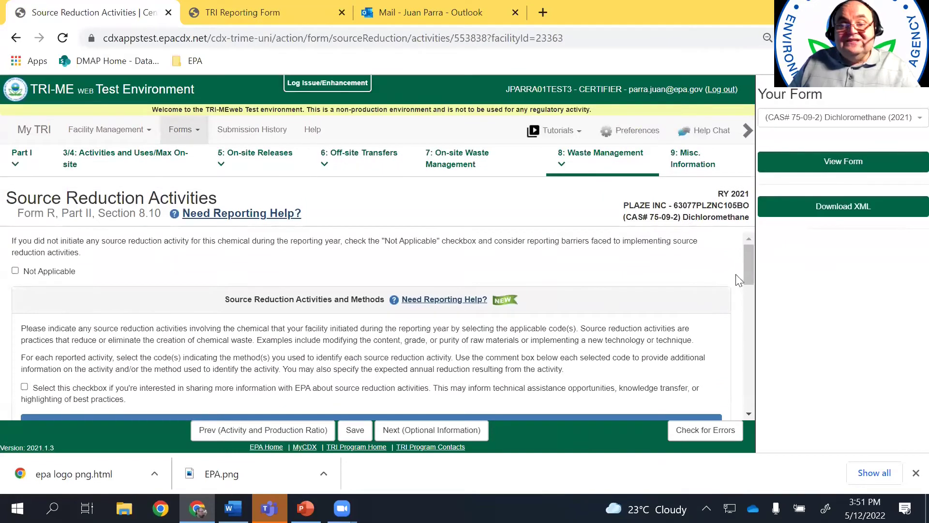
Add source reduction activity S02 (substituted an organic solvent) with the note 'explain'
drag(751, 269, 750, 289)
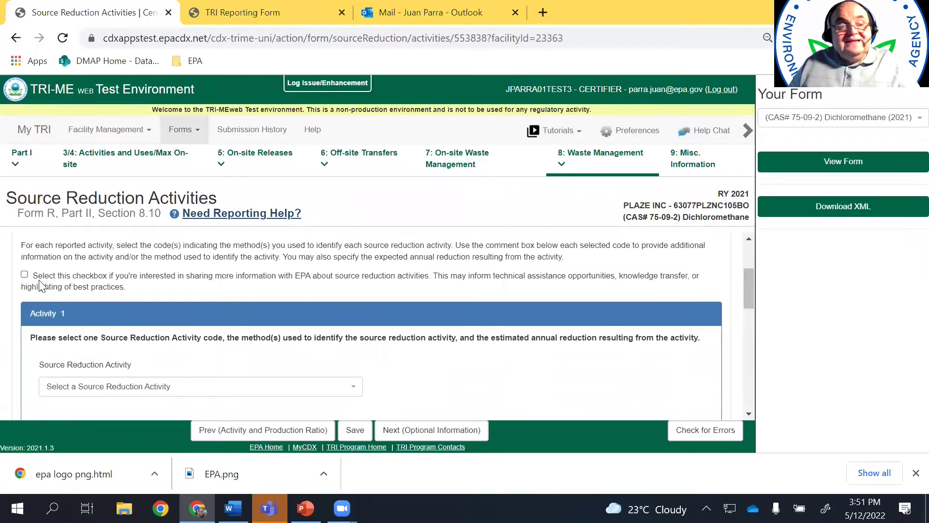
scroll(373, 335, down, 1)
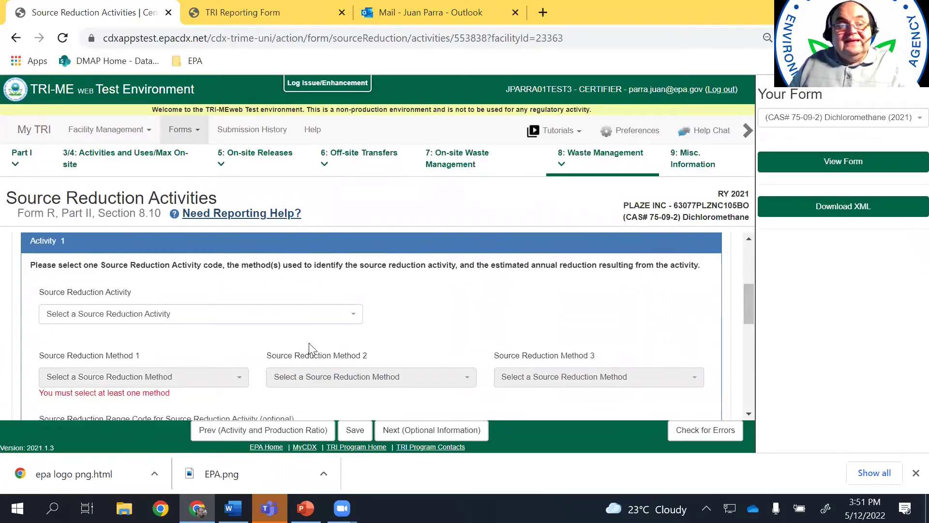
click(356, 316)
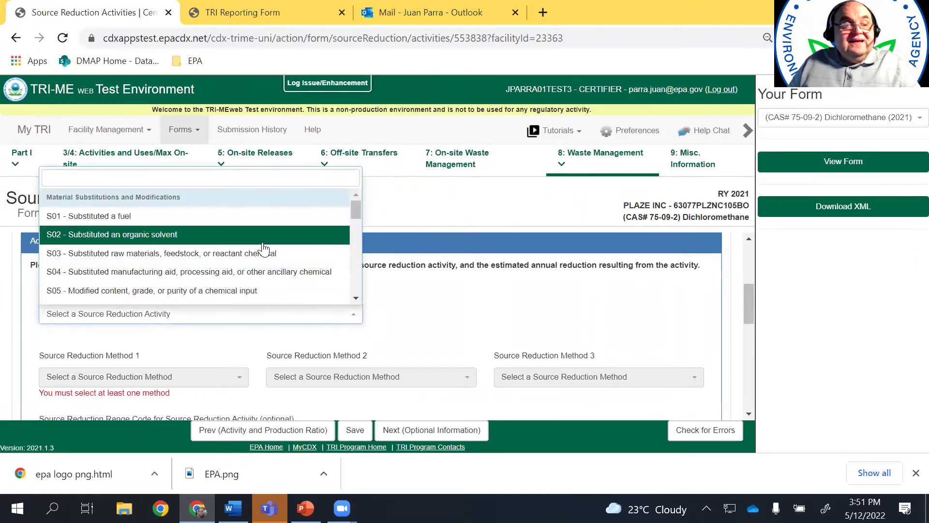
click(261, 322)
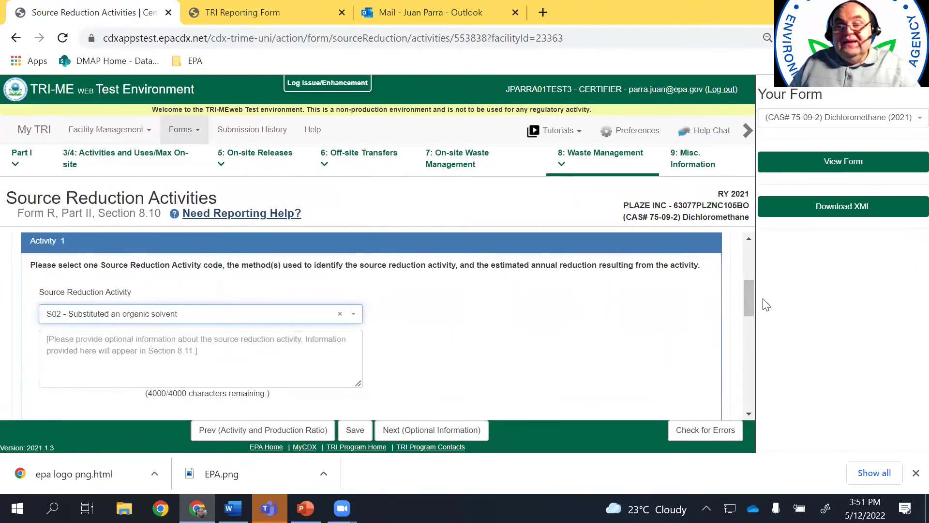
click(212, 365)
text(e)
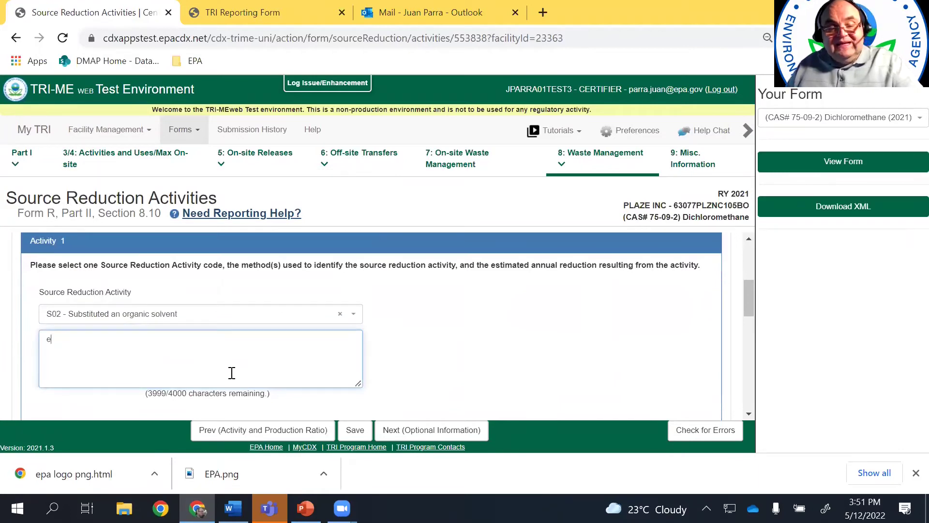
text(xplain)
click(747, 317)
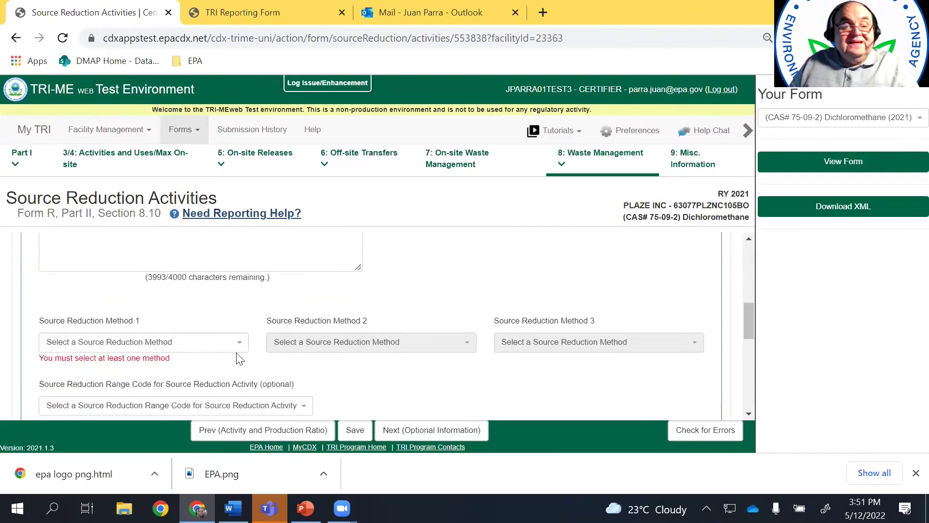
Choose method T03 Materials Balance Audits and reduction range R3 (25% to under 50%)
click(238, 343)
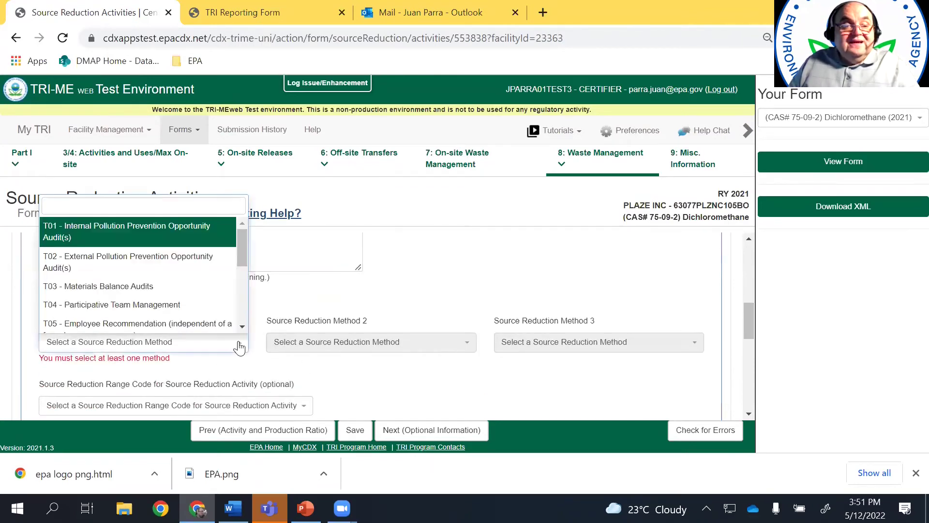
click(161, 286)
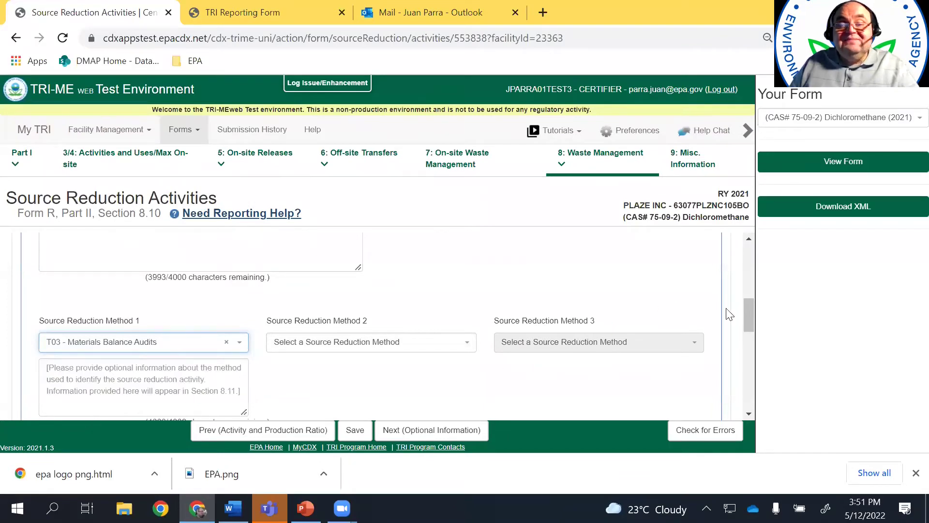
scroll(744, 313, down, 1)
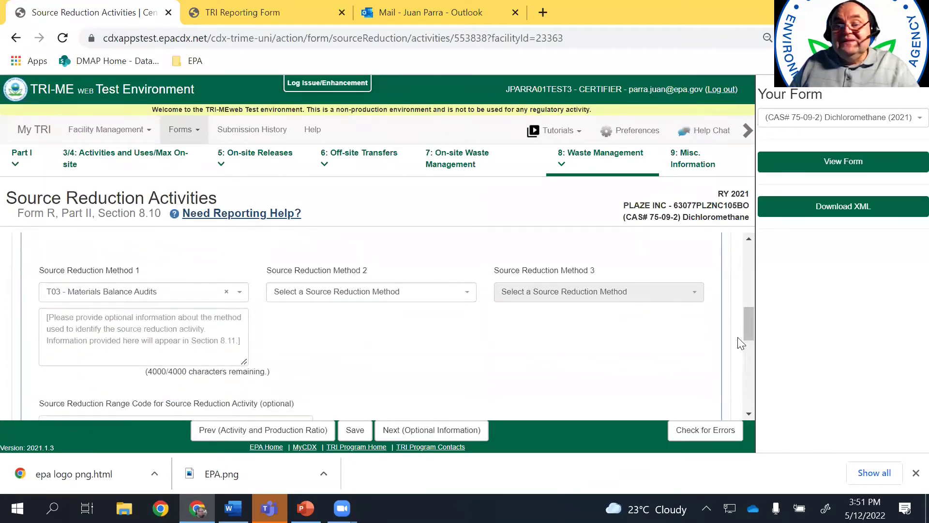
drag(749, 330, 751, 359)
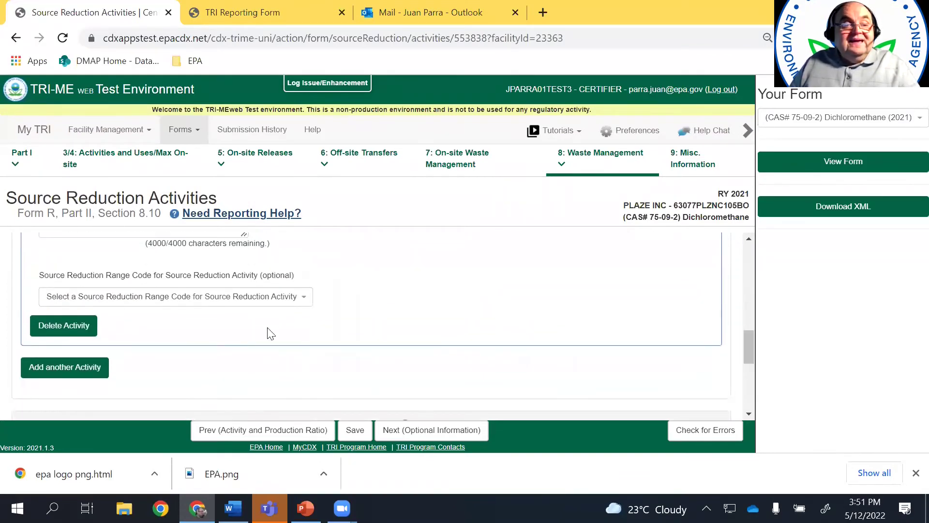
click(304, 296)
click(220, 382)
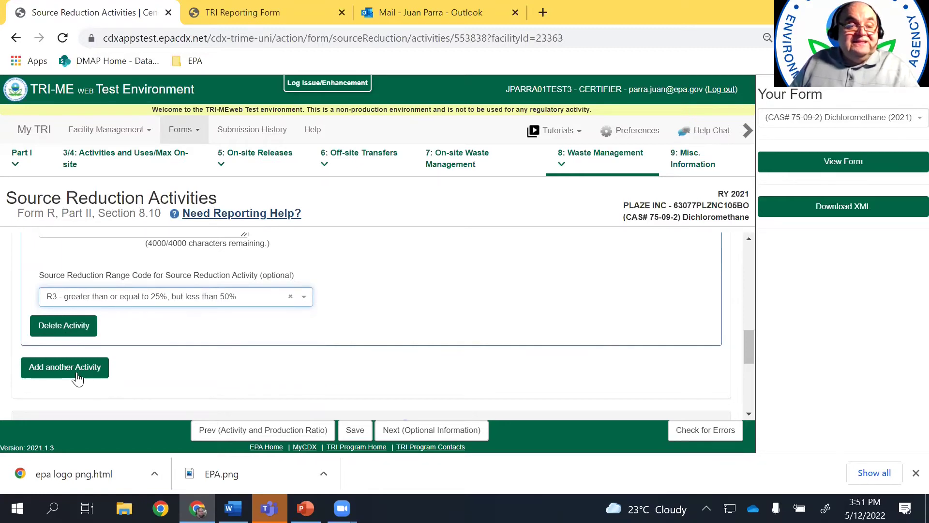
Tick barrier B99 - Other and describe it as 'barrier 1'
drag(751, 348, 753, 403)
scroll(752, 379, up, 3)
scroll(753, 381, down, 2)
scroll(752, 365, up, 3)
scroll(749, 389, down, 4)
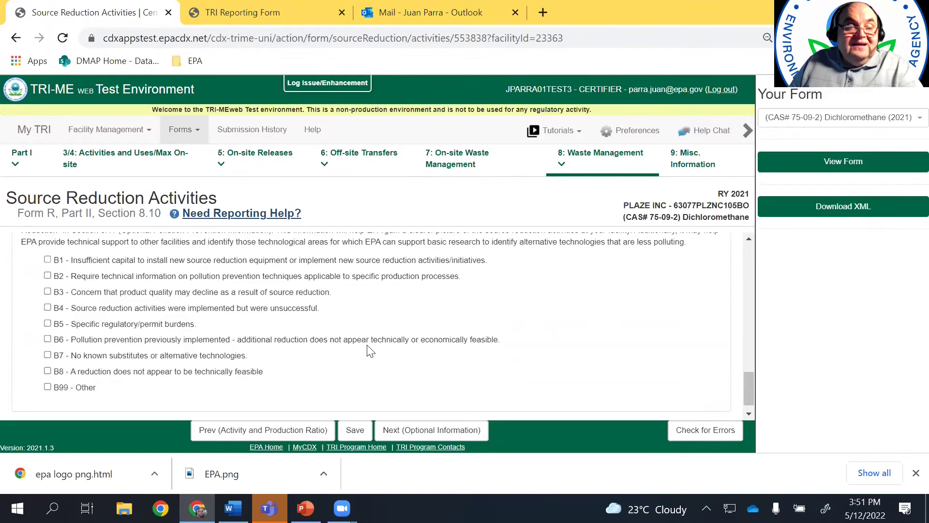
mouse_move(751, 398)
mouse_down()
mouse_move(751, 374)
mouse_move(749, 406)
mouse_up()
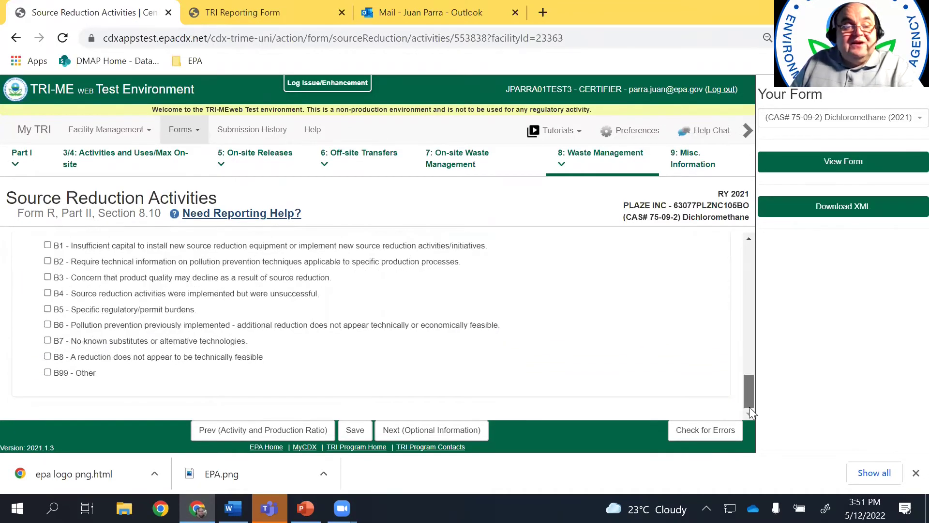
click(47, 372)
click(177, 395)
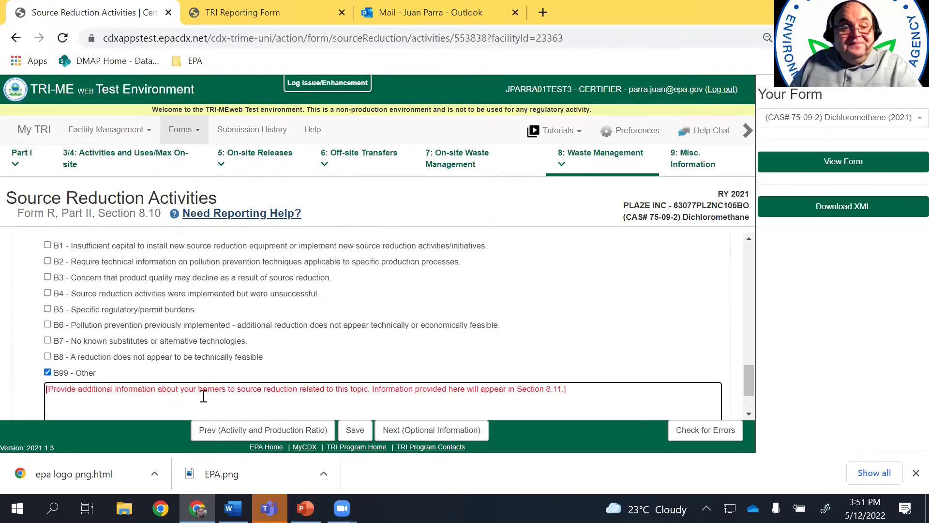
text(bar)
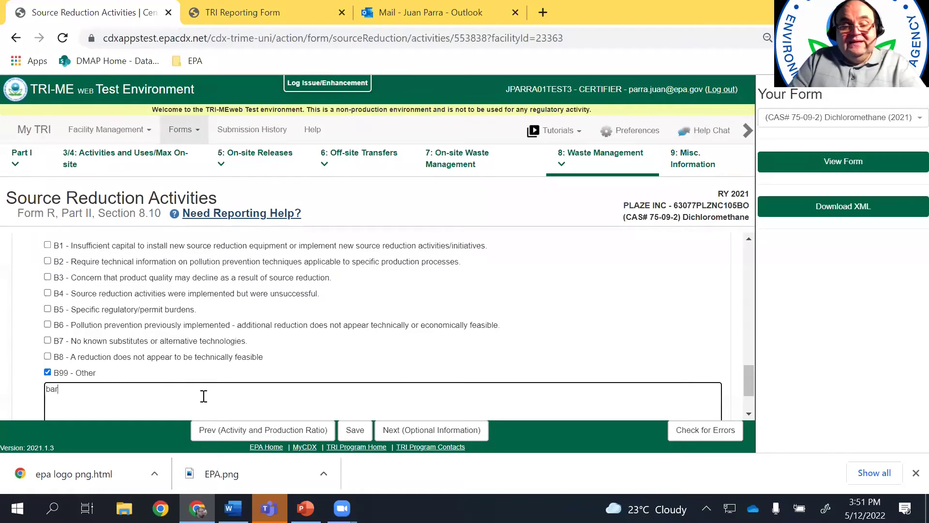
text(rier 1)
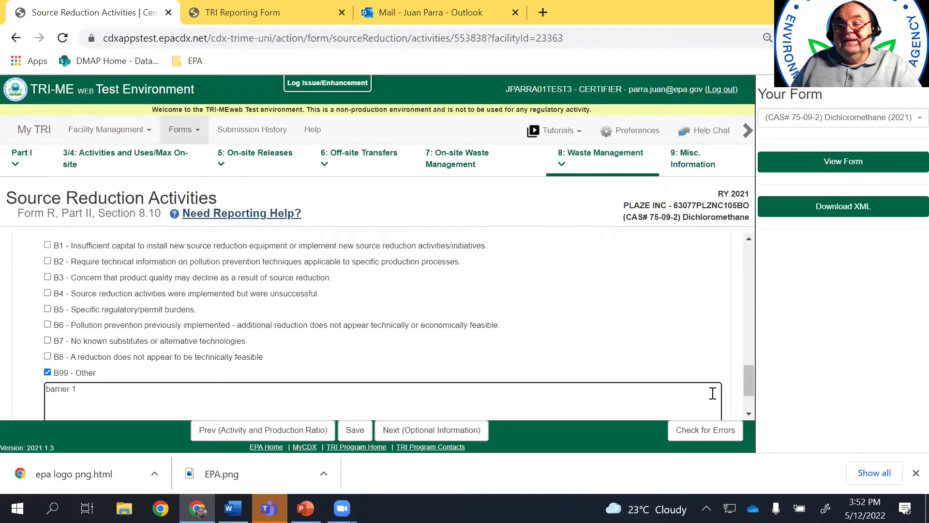
scroll(744, 385, down, 1)
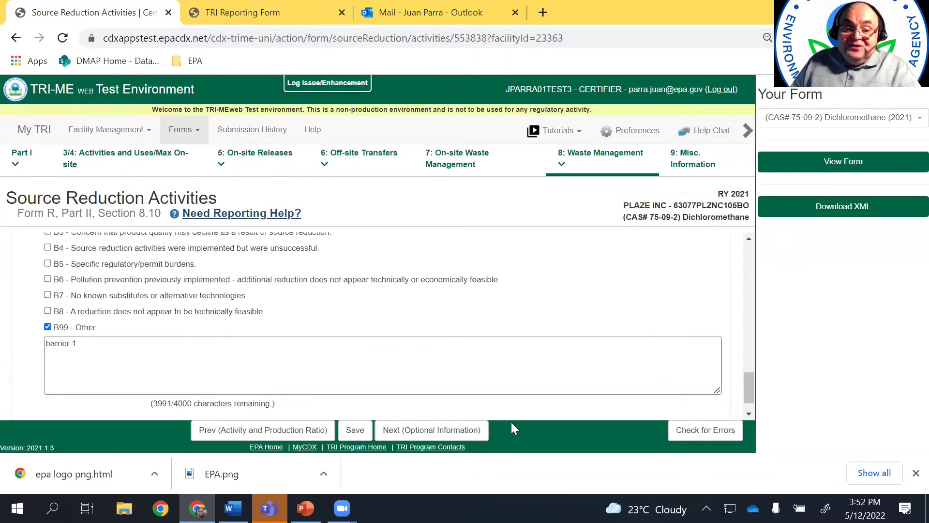
In optional pollution prevention information, add a Barriers to Source Reduction comment reading 'barrier 2'
click(445, 432)
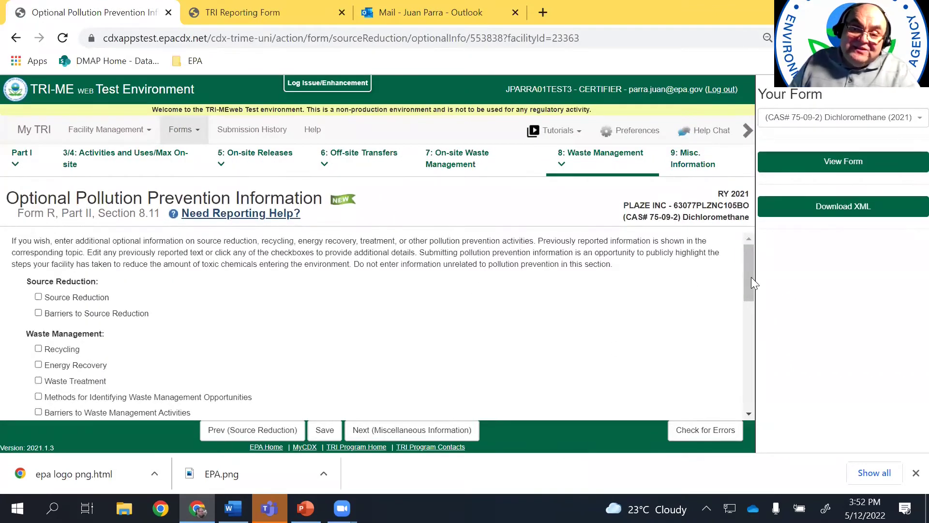
drag(748, 279, 748, 281)
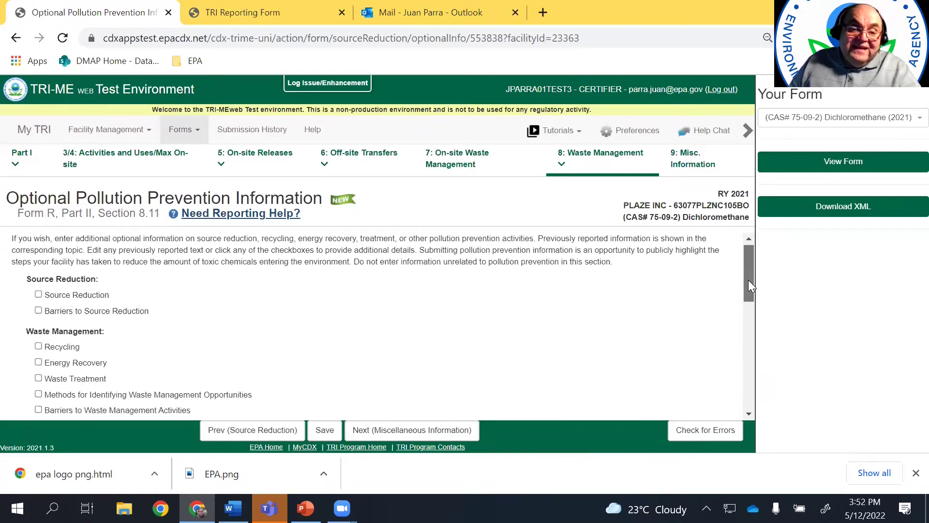
drag(748, 280, 748, 262)
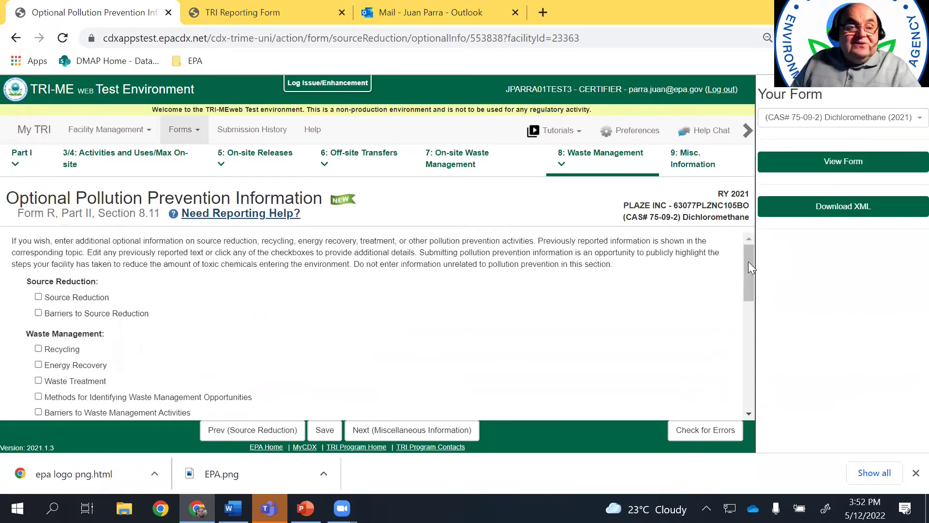
click(38, 312)
click(145, 357)
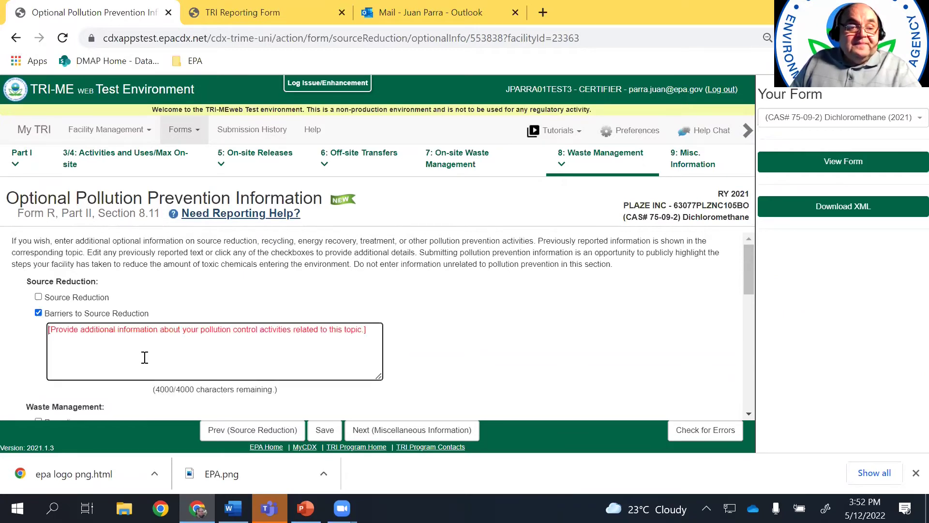
text(barrier 2)
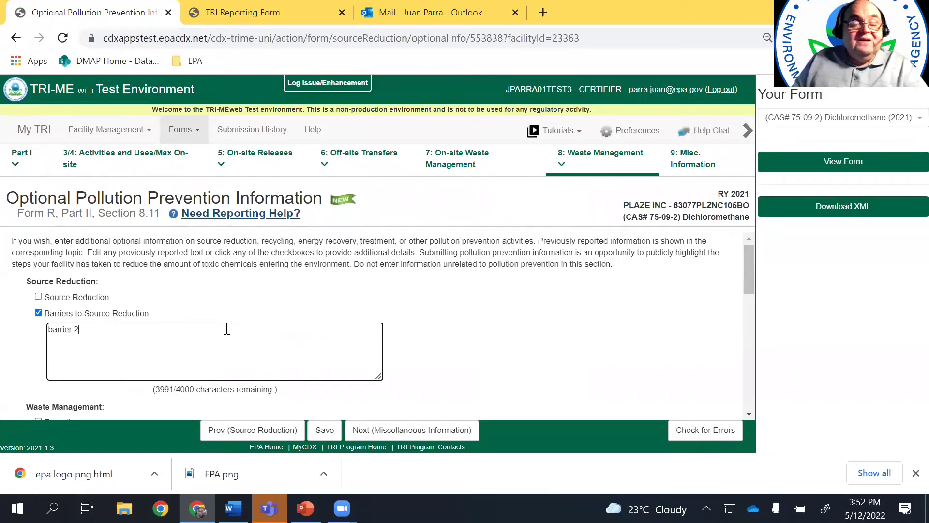
drag(746, 273, 742, 311)
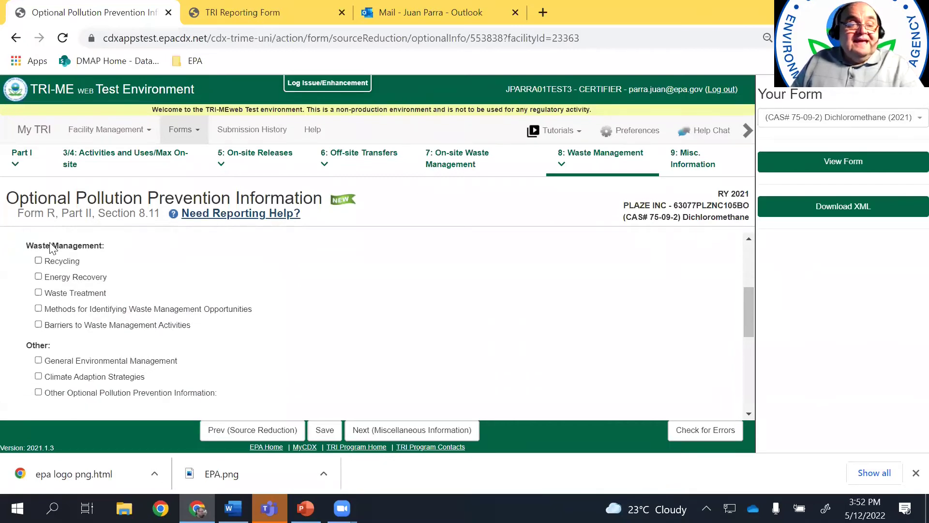
drag(747, 321, 751, 387)
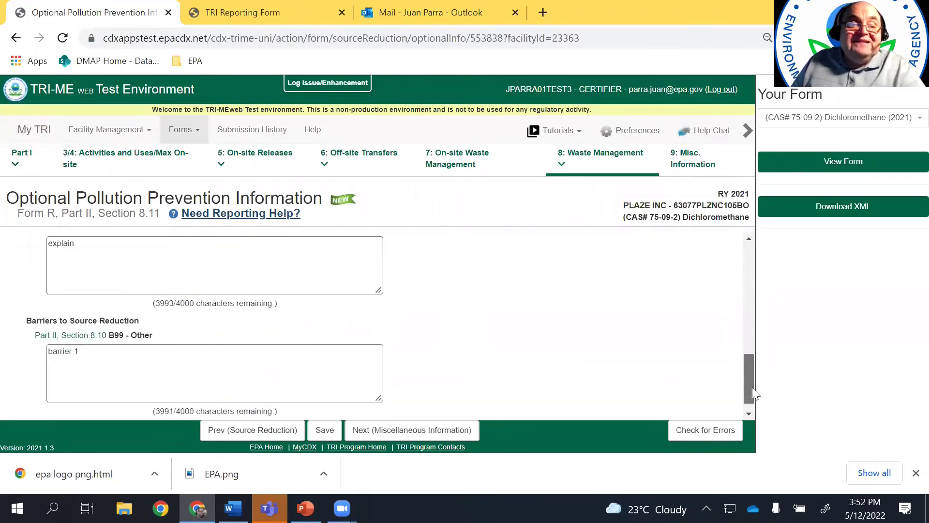
Tick 'No TRI Reports Expected for this TRIFID Next Year' under Miscellaneous Information
click(395, 435)
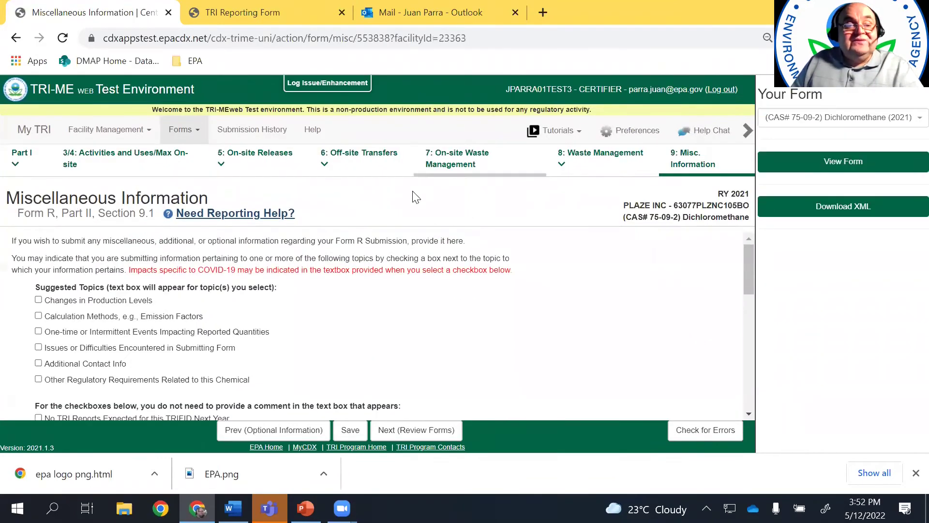
scroll(435, 270, down, 5)
scroll(553, 261, down, 2)
scroll(552, 261, up, 4)
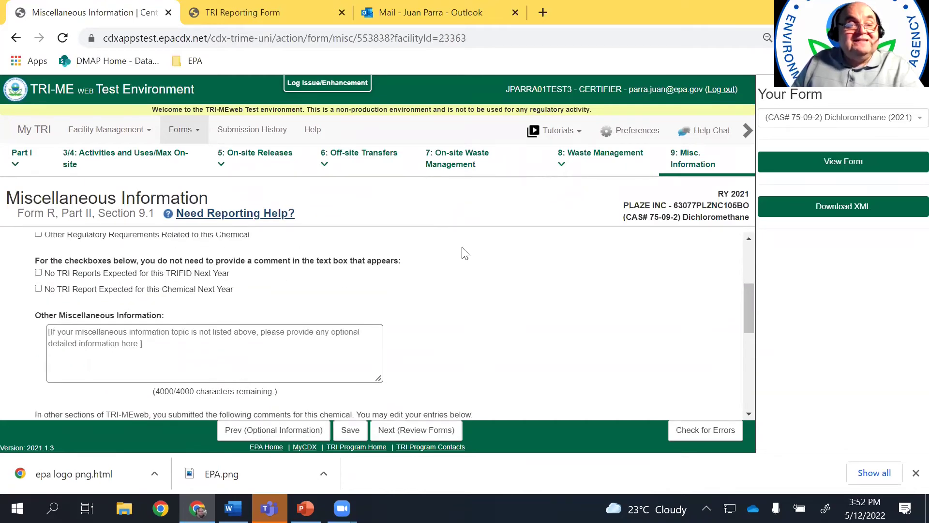
scroll(465, 253, up, 1)
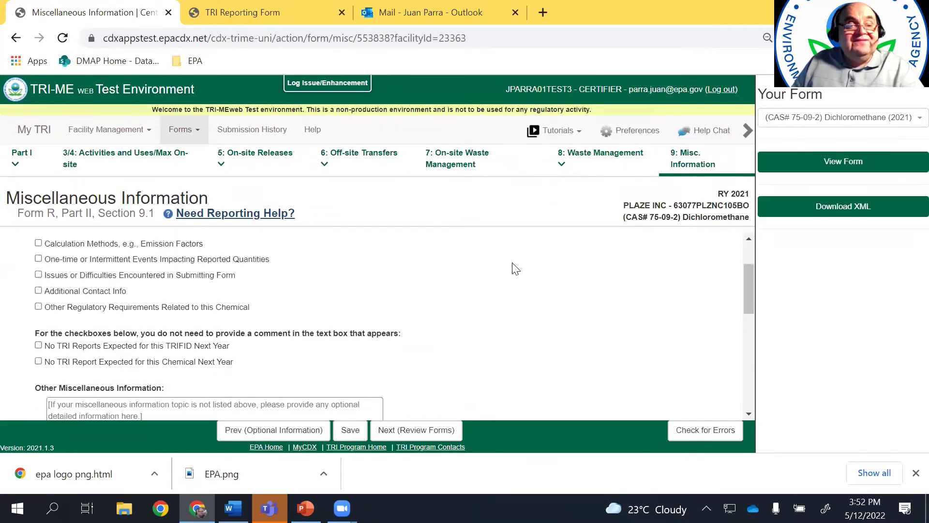
click(38, 346)
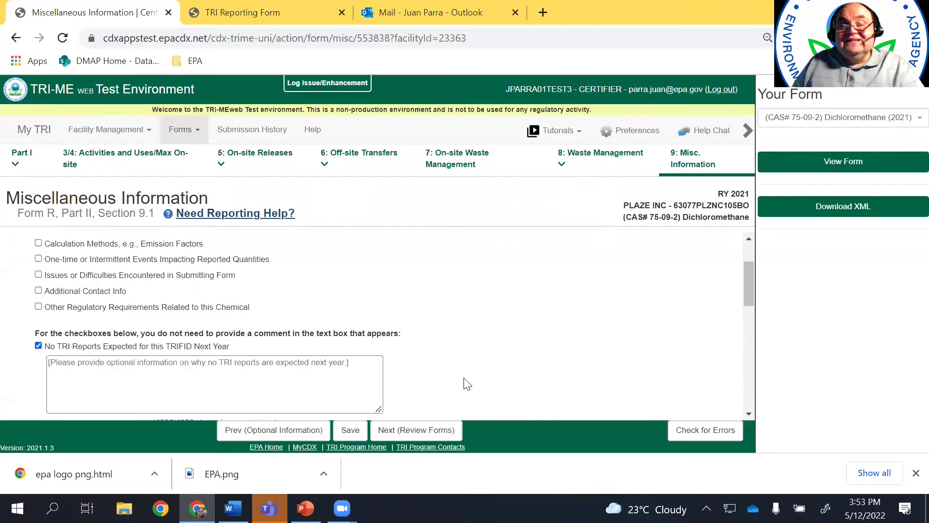
click(430, 432)
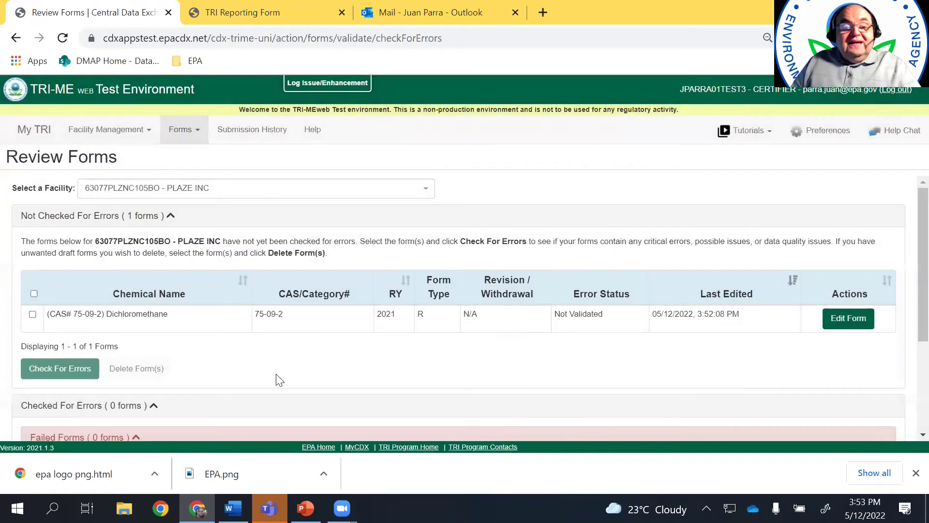
Check the Dichloromethane form for errors and open its error list showing the missing ZIP code
click(33, 314)
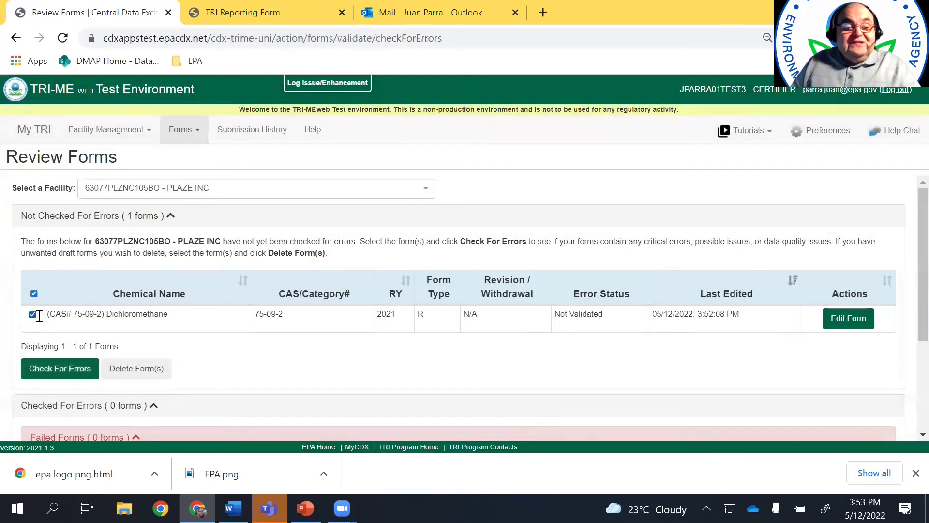
click(65, 370)
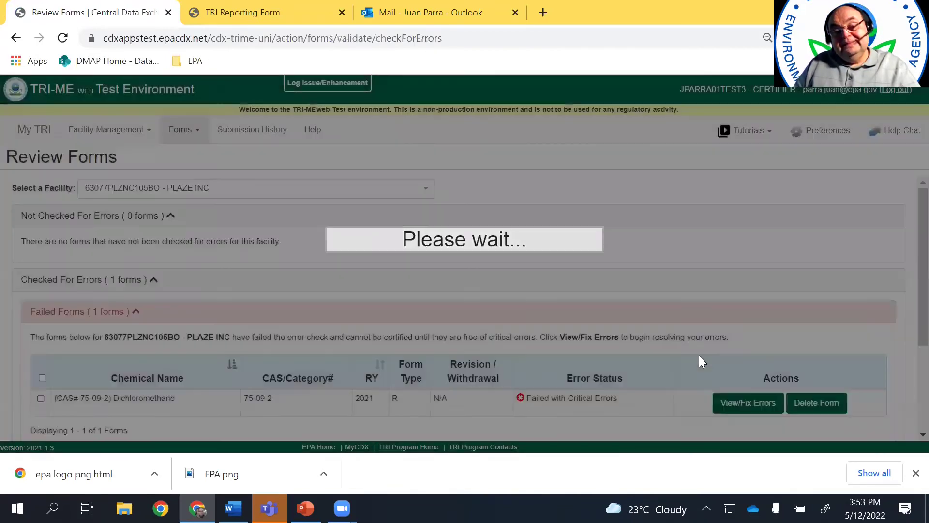
scroll(908, 271, down, 1)
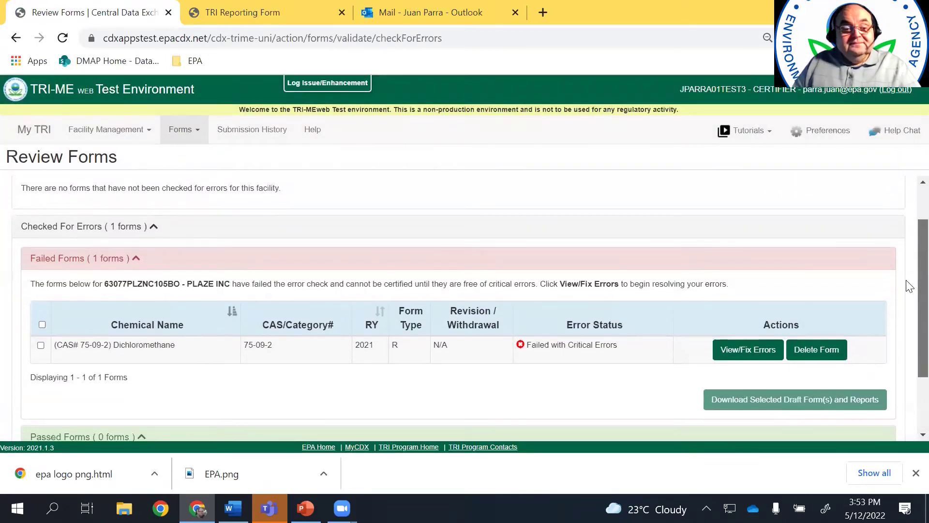
scroll(908, 285, down, 1)
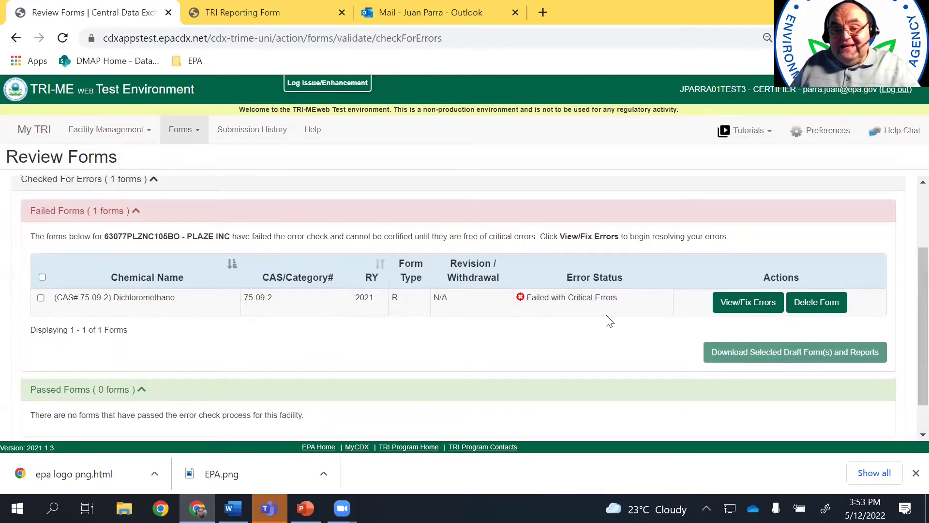
click(747, 310)
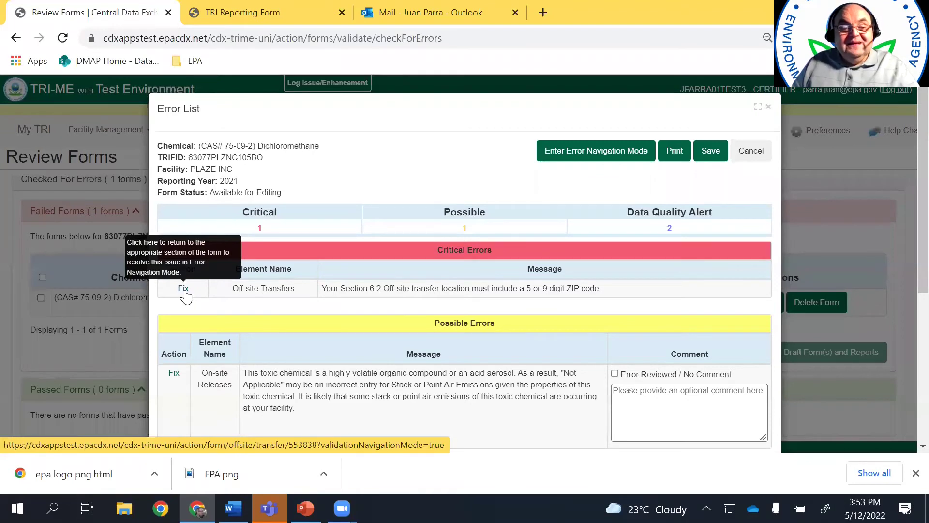
Change LONE STAR INDUSTRIES INC's ZIP code to 63703 in all forms, then exit error navigation
click(184, 288)
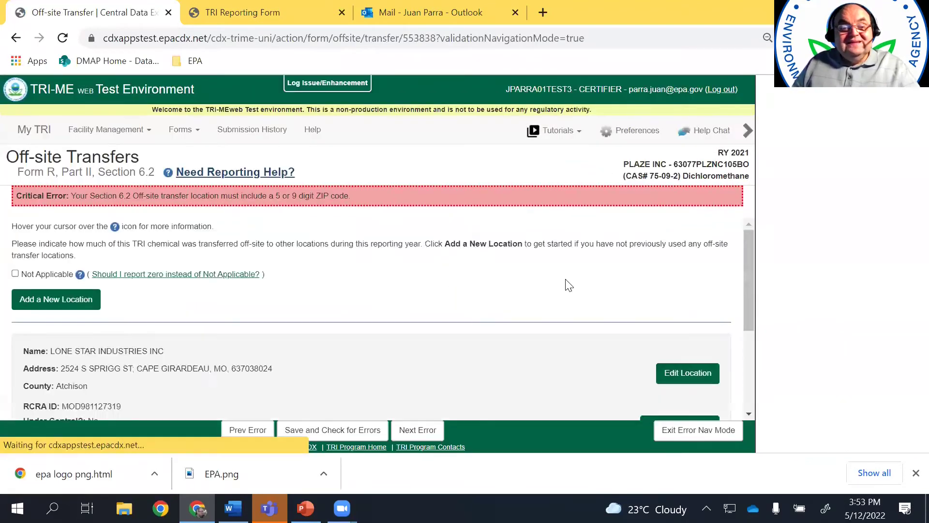
drag(747, 318, 748, 356)
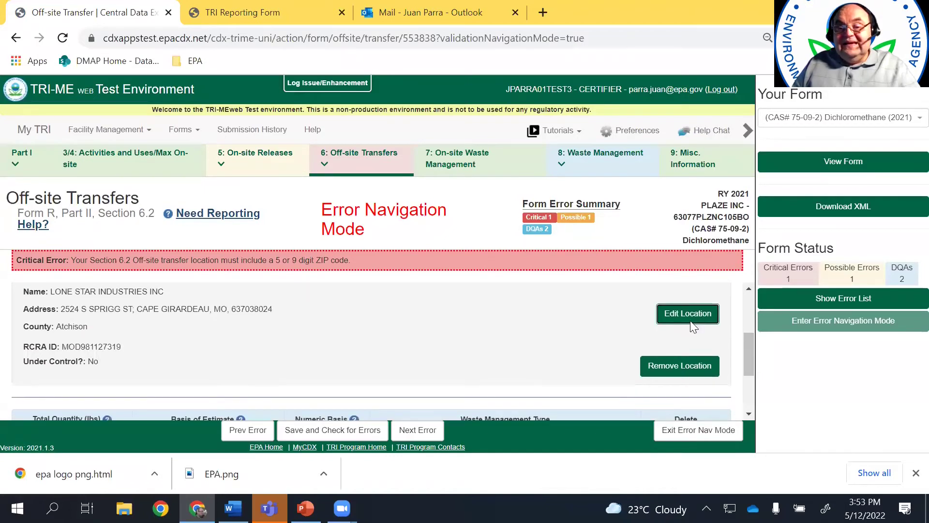
click(691, 317)
click(721, 297)
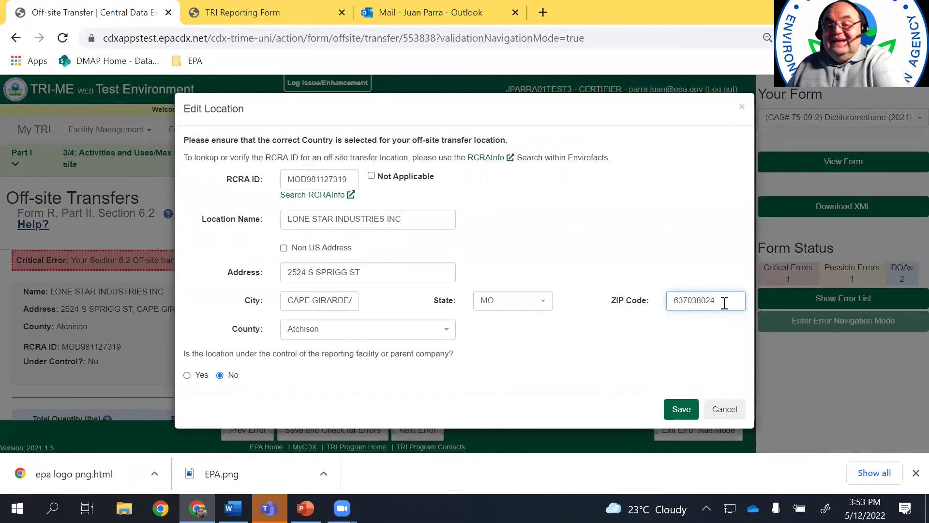
click(681, 409)
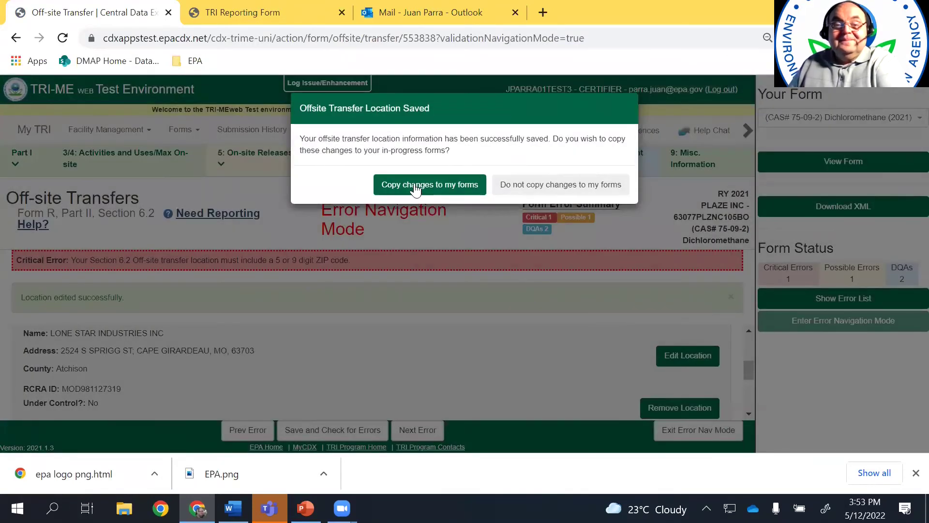
click(415, 189)
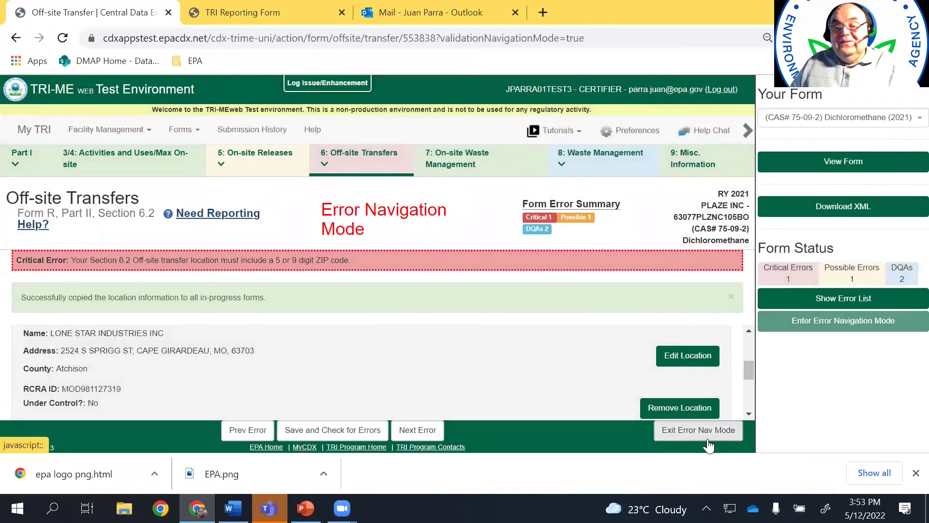
click(418, 430)
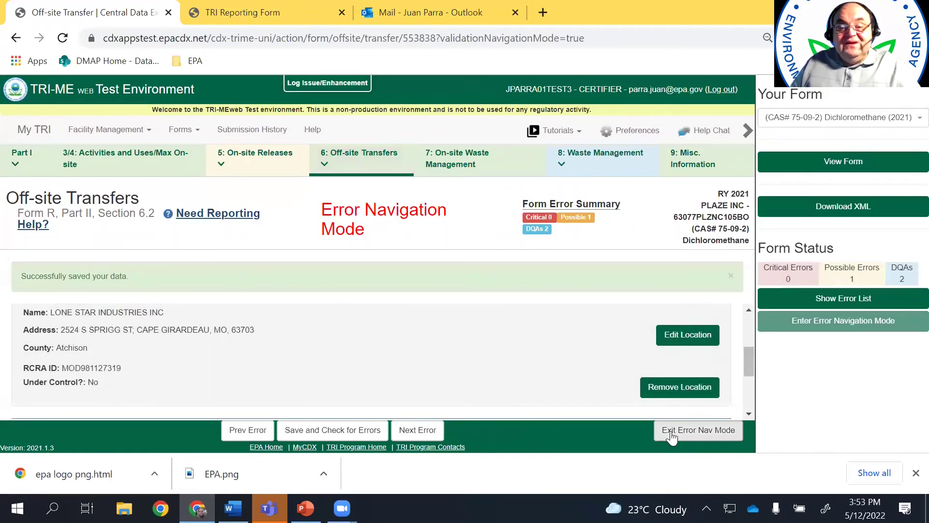
click(685, 436)
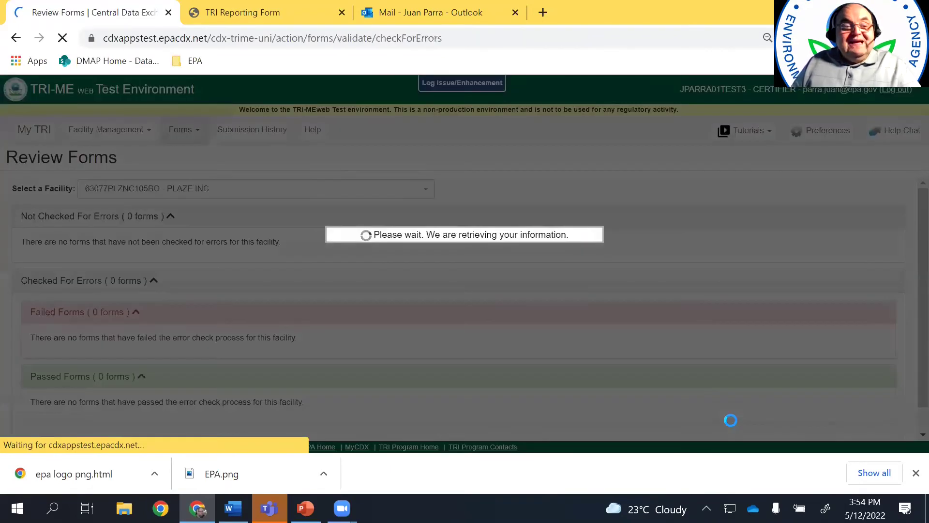
Keep PLAZE INC as the selected facility on the Review Forms page
scroll(906, 325, down, 3)
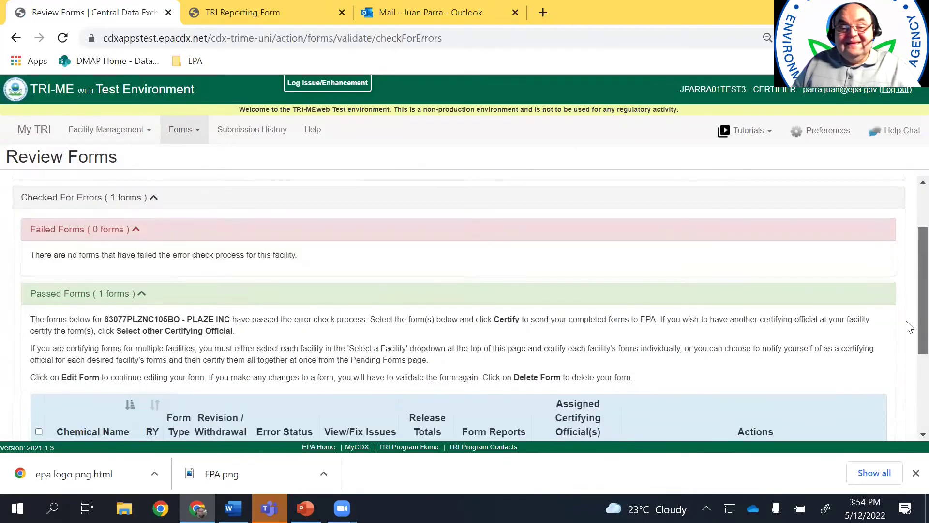
scroll(909, 347, down, 1)
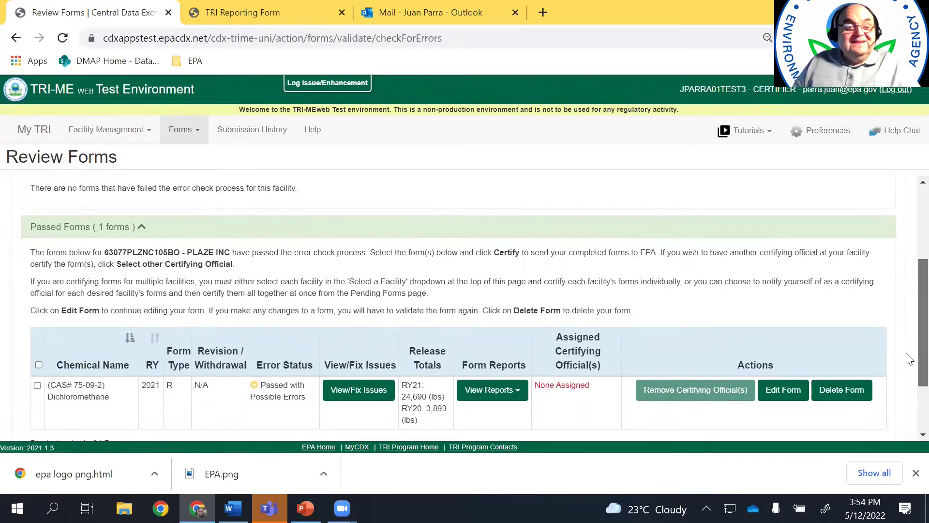
scroll(907, 348, up, 2)
scroll(907, 368, down, 5)
scroll(908, 339, up, 6)
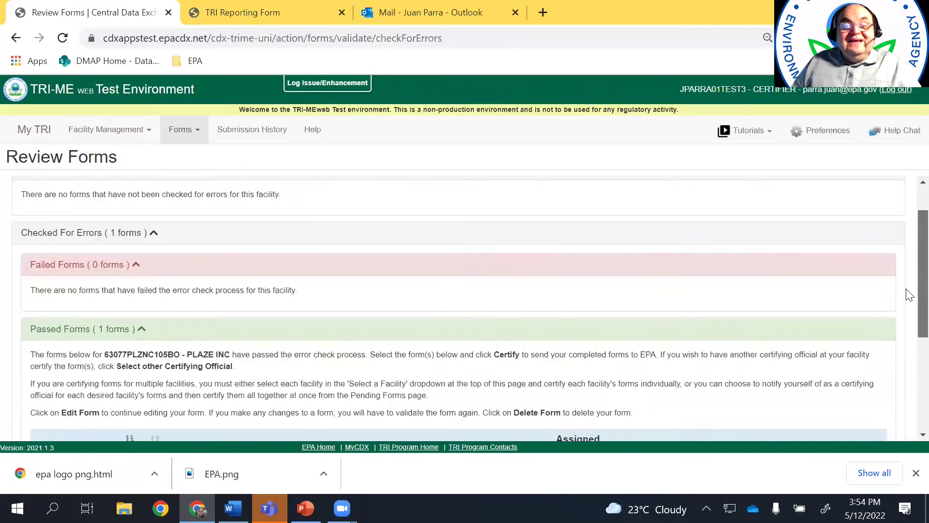
scroll(909, 290, up, 2)
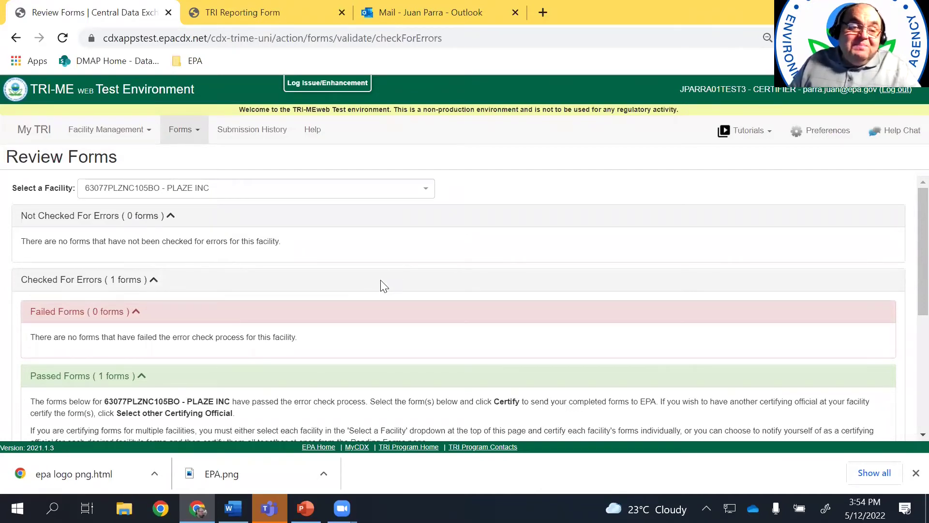
click(424, 193)
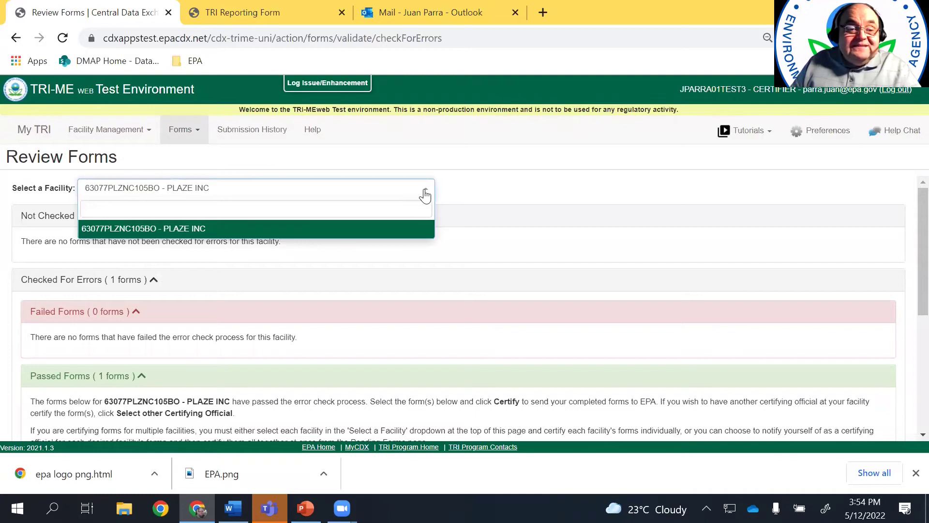
click(500, 194)
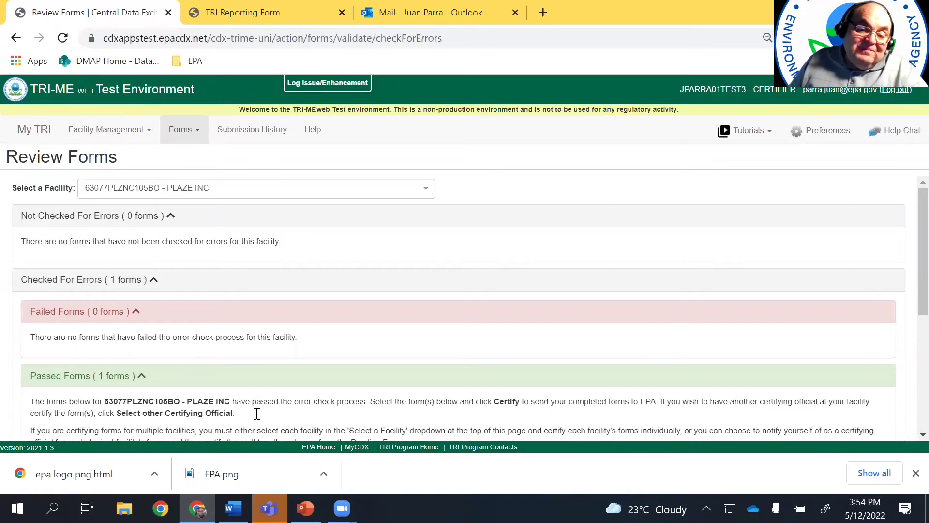
Tick the passed Dichloromethane form and start its TRIFID Signature Agreement
drag(921, 278, 920, 385)
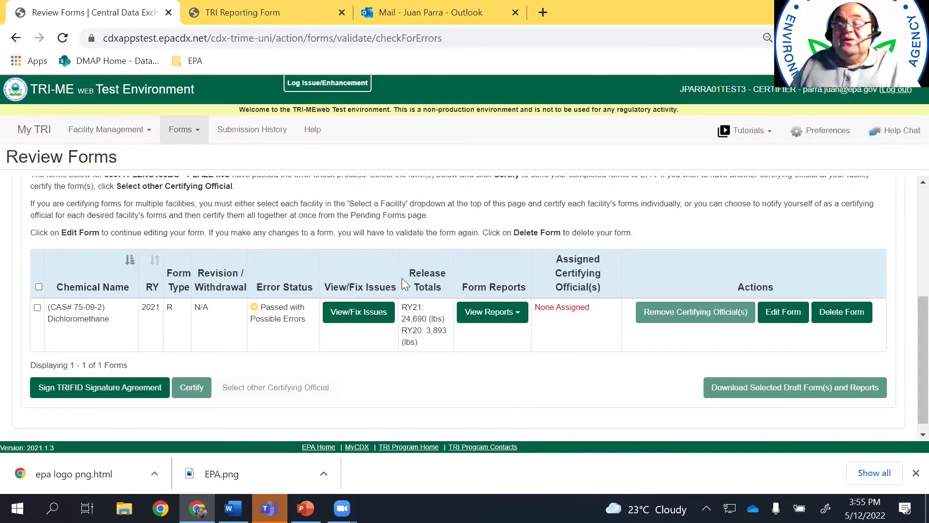
click(37, 308)
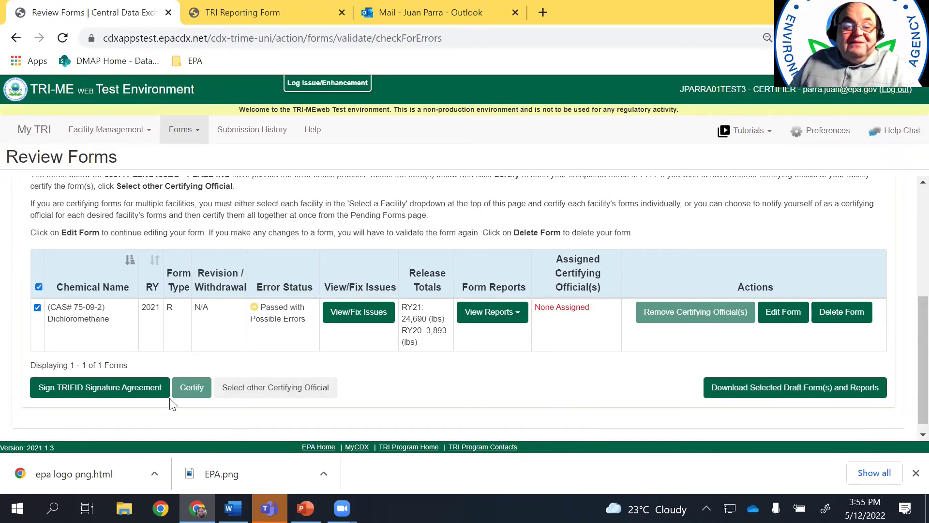
click(127, 388)
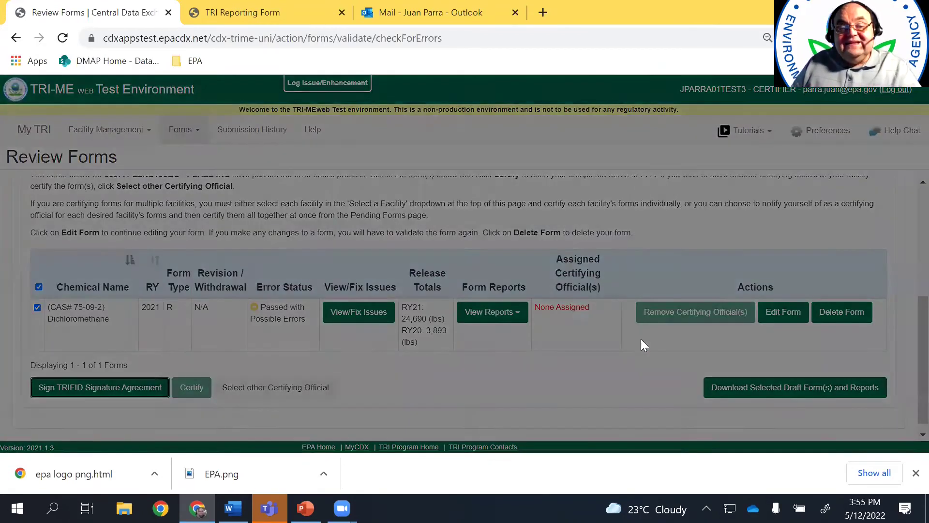
Go to Manage TRIFID Signature Agreements and mark the PLAZE INC TRIFID for signing
click(461, 260)
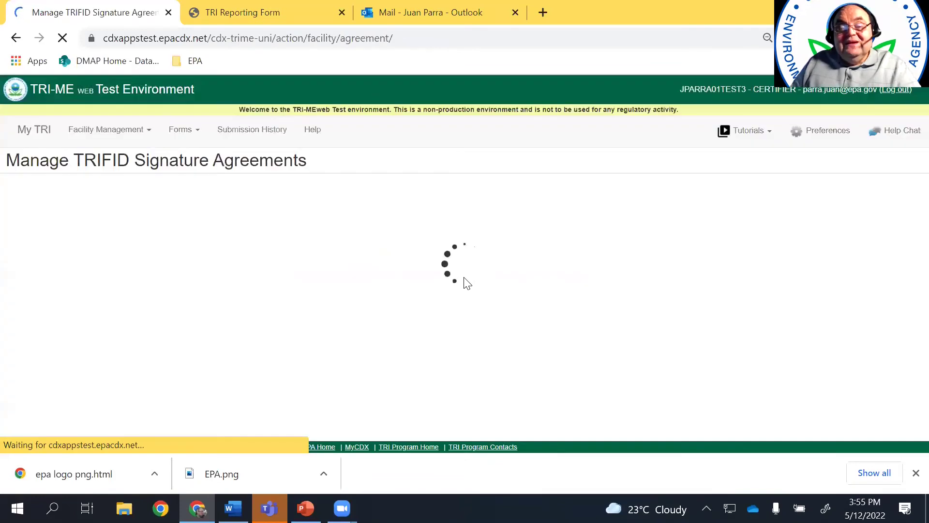
scroll(908, 262, down, 2)
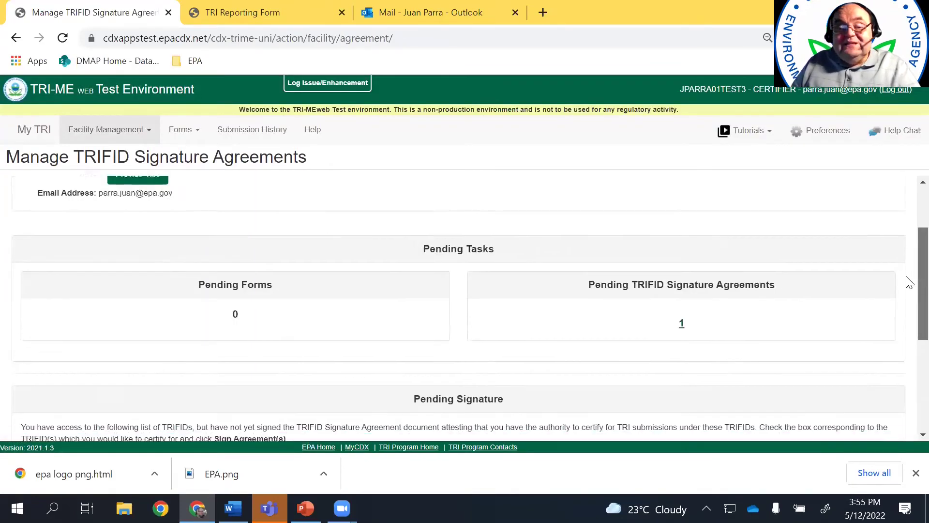
scroll(907, 315, down, 4)
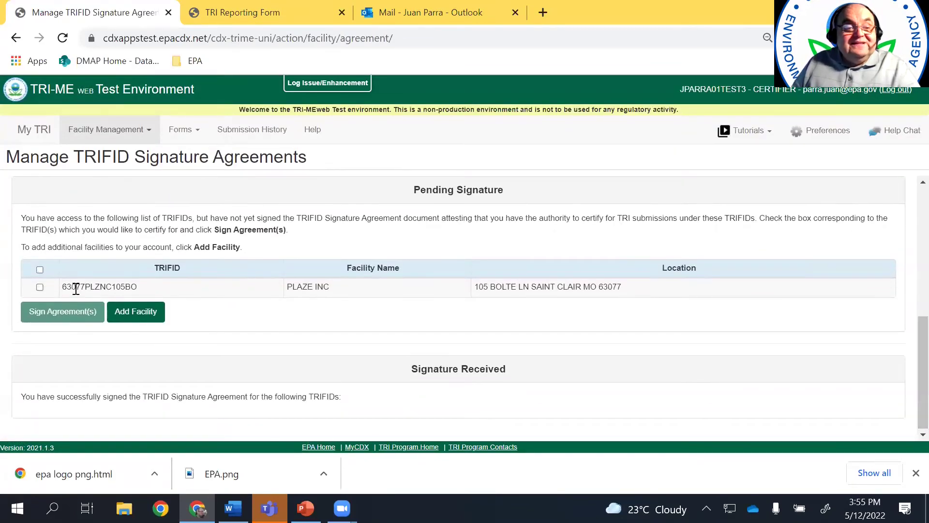
click(40, 287)
click(50, 316)
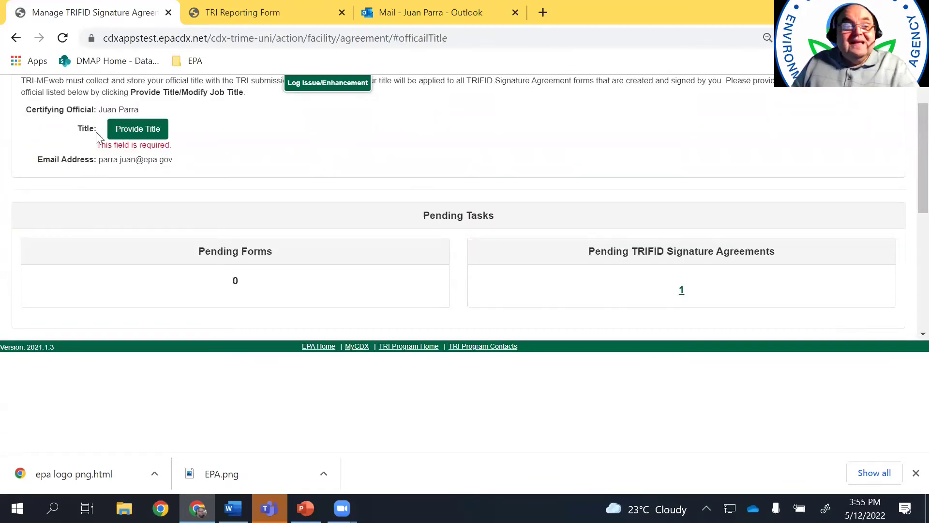
Save 'President' as the certifying official's title
click(128, 129)
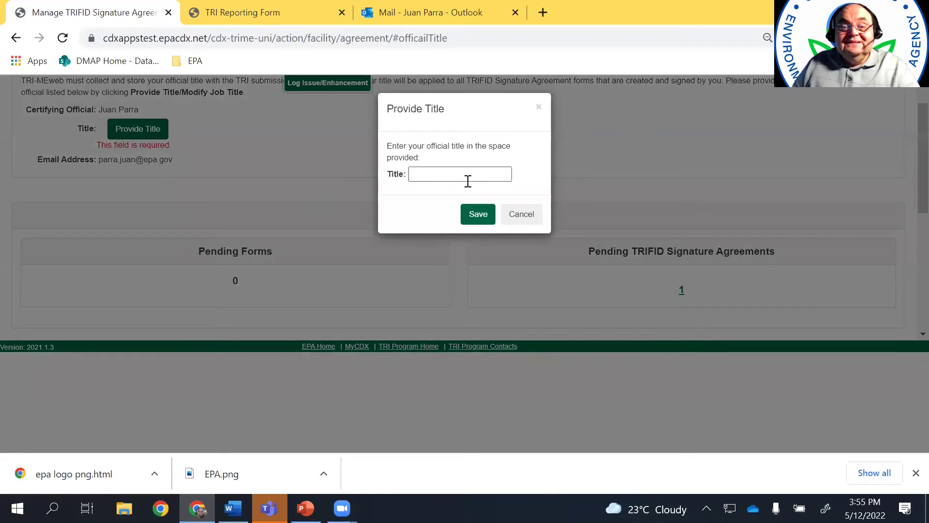
click(474, 177)
text(President)
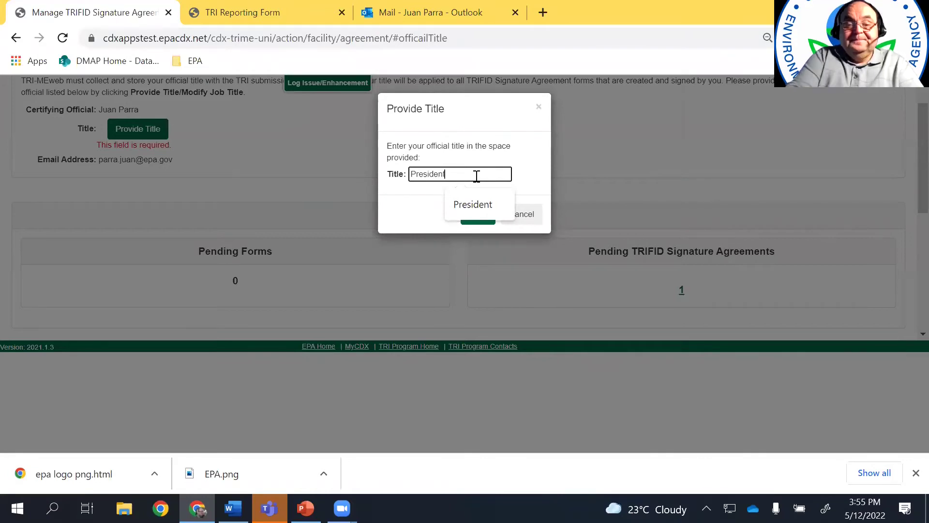
click(474, 217)
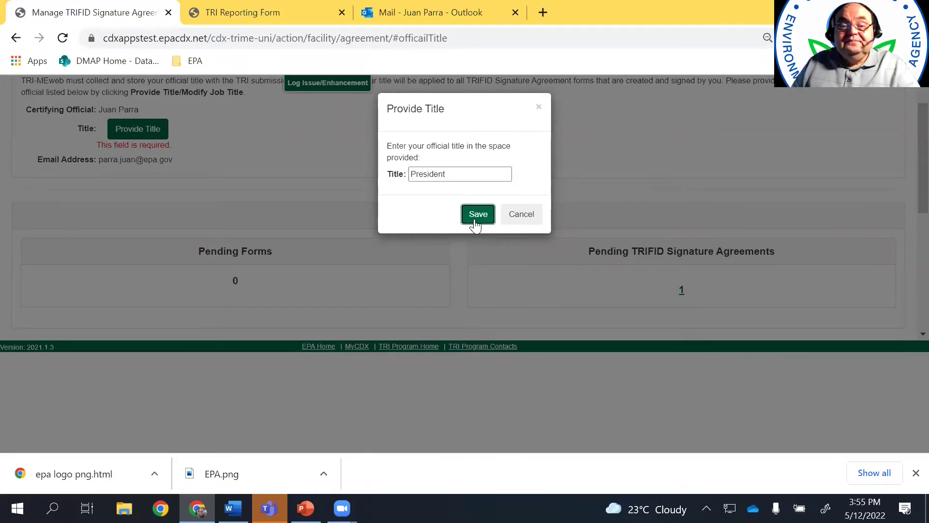
scroll(905, 281, down, 6)
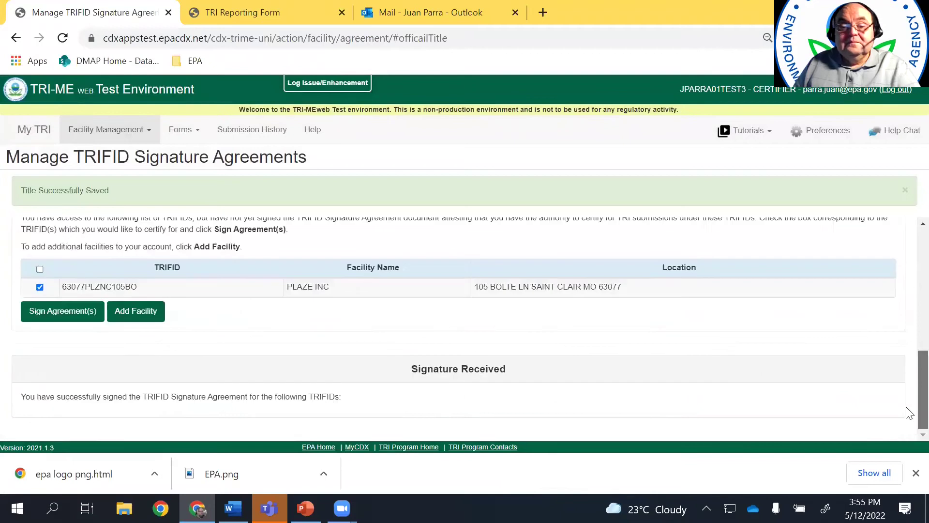
Open the TRIFID agreement, accept its terms, and log in with the account password
click(68, 319)
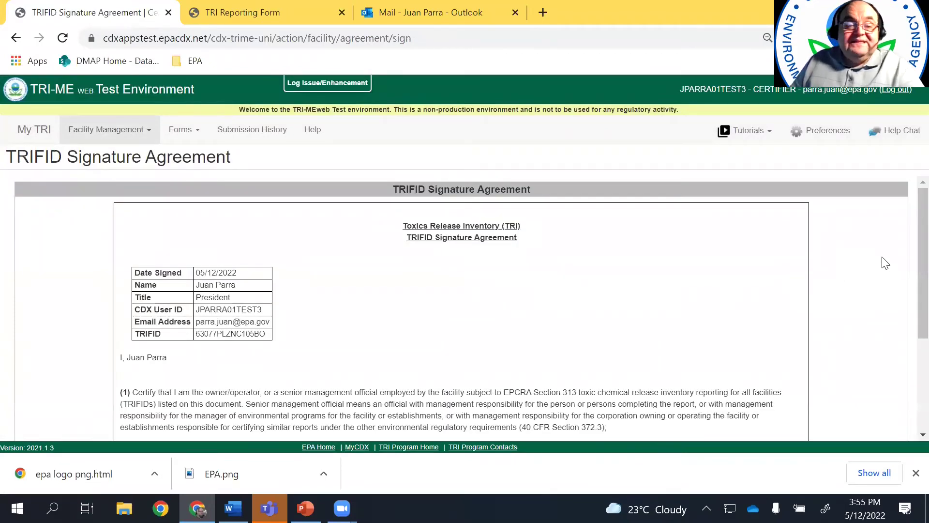
scroll(907, 290, down, 3)
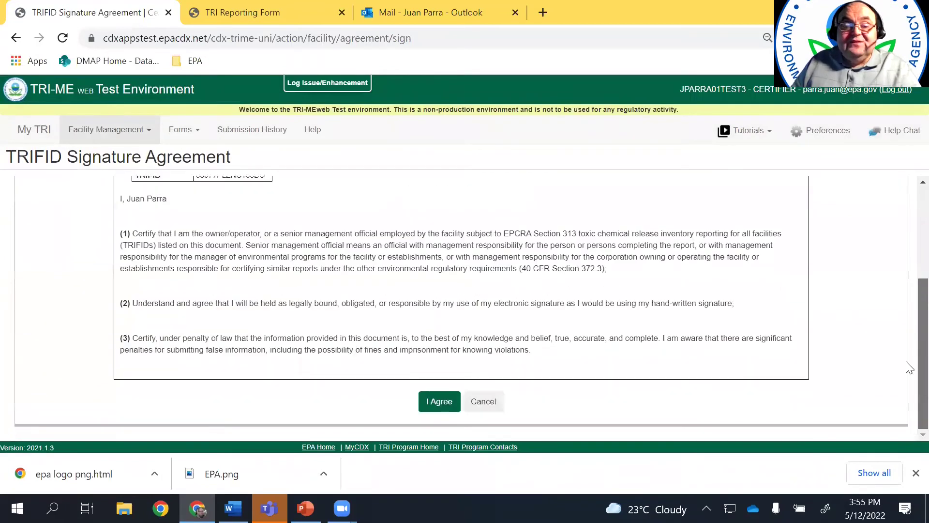
click(427, 404)
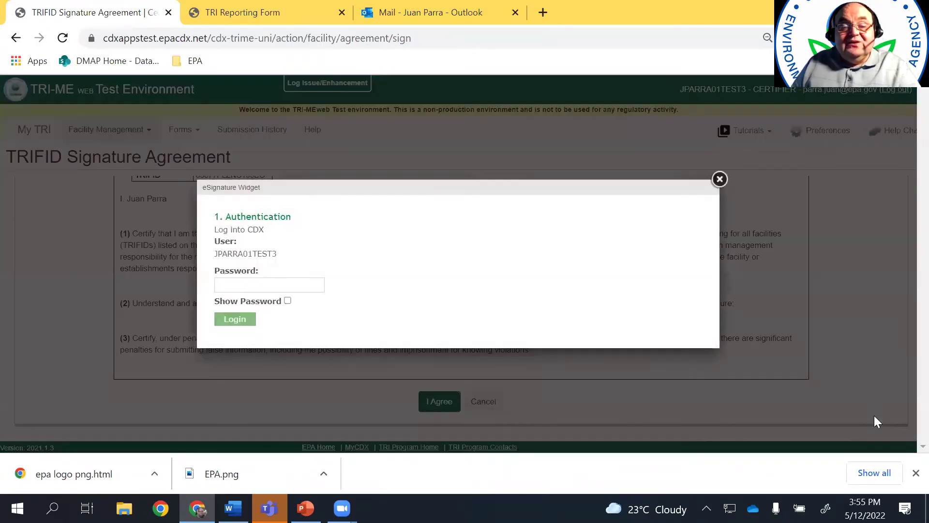
click(247, 283)
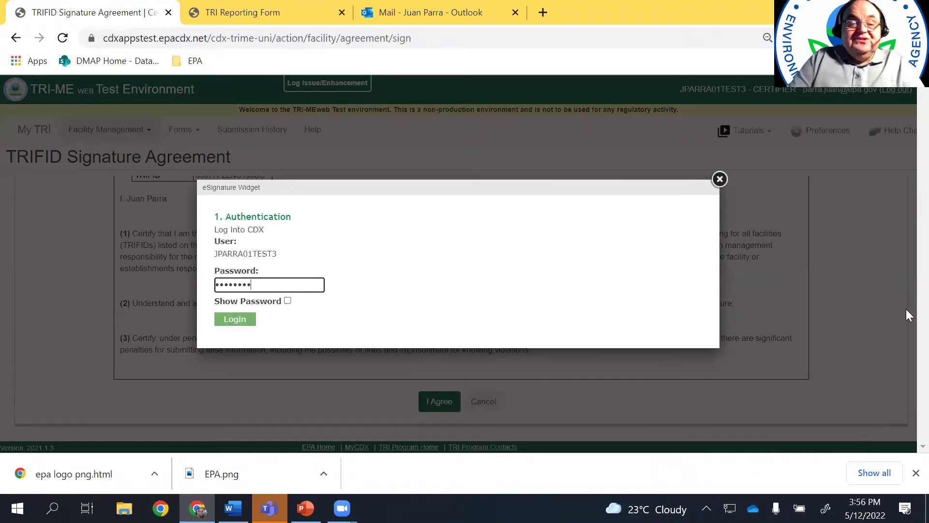
click(234, 320)
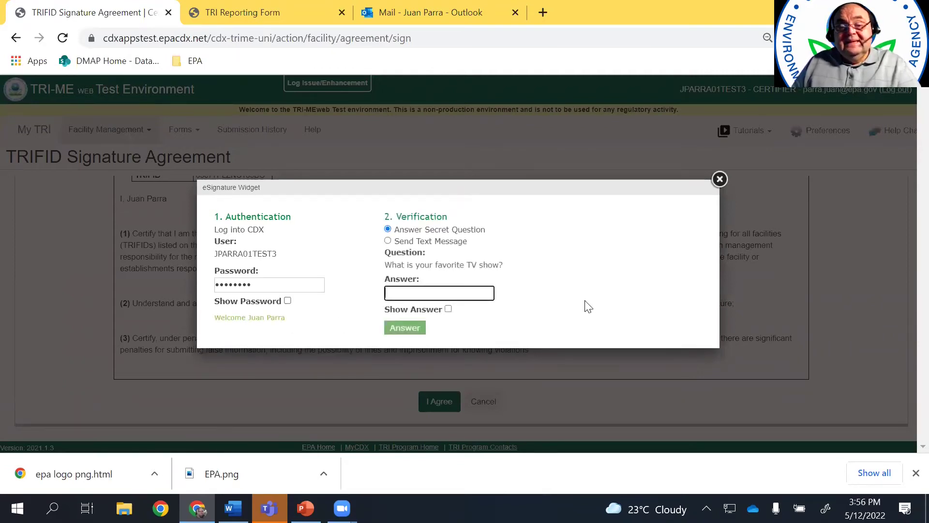
Verify identity with a text-message PIN and e-sign the TRIFID Signature Agreement
click(388, 241)
click(405, 302)
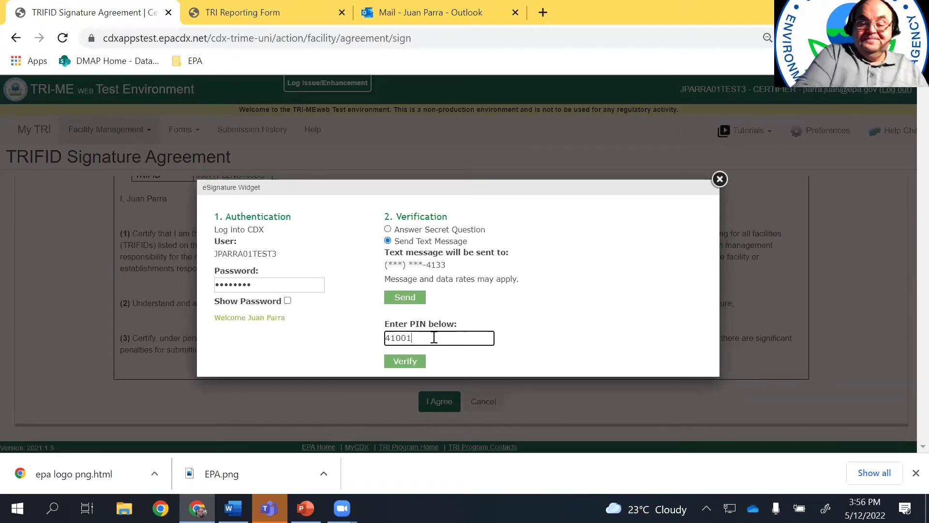
click(401, 361)
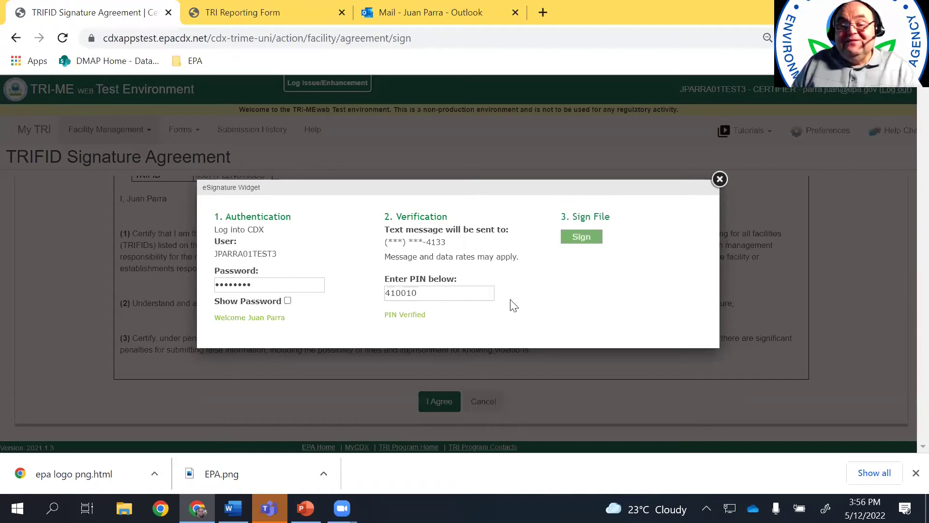
click(584, 237)
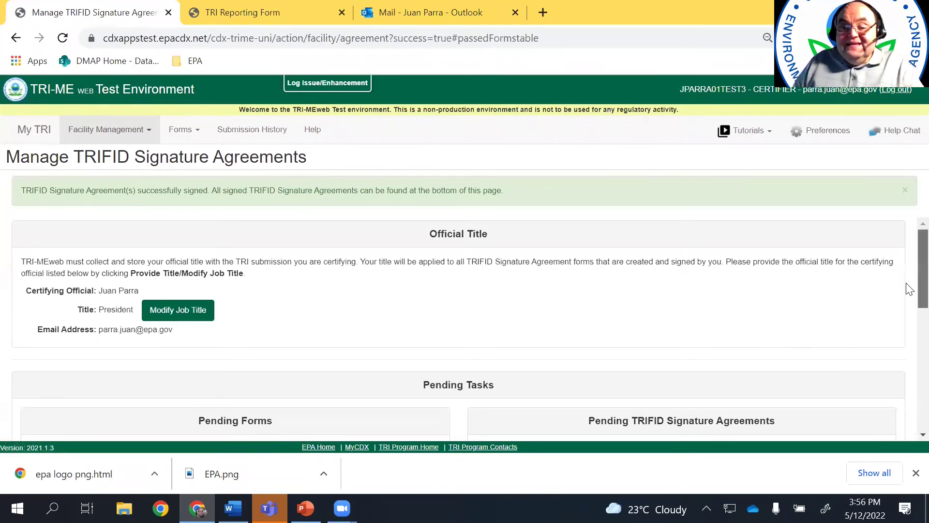
Back on Review Forms, select the Dichloromethane form for certification, closing the disclaimer without agreeing
click(203, 129)
click(202, 208)
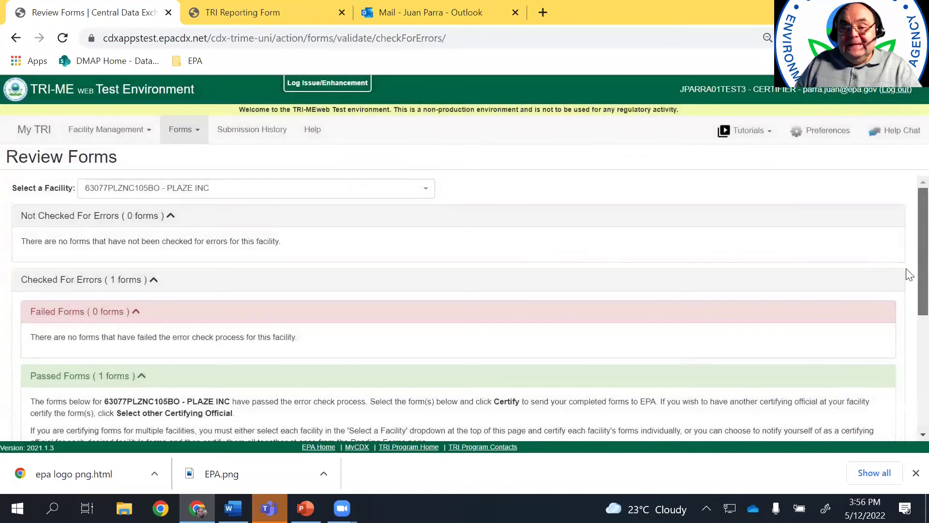
scroll(906, 272, down, 5)
click(38, 298)
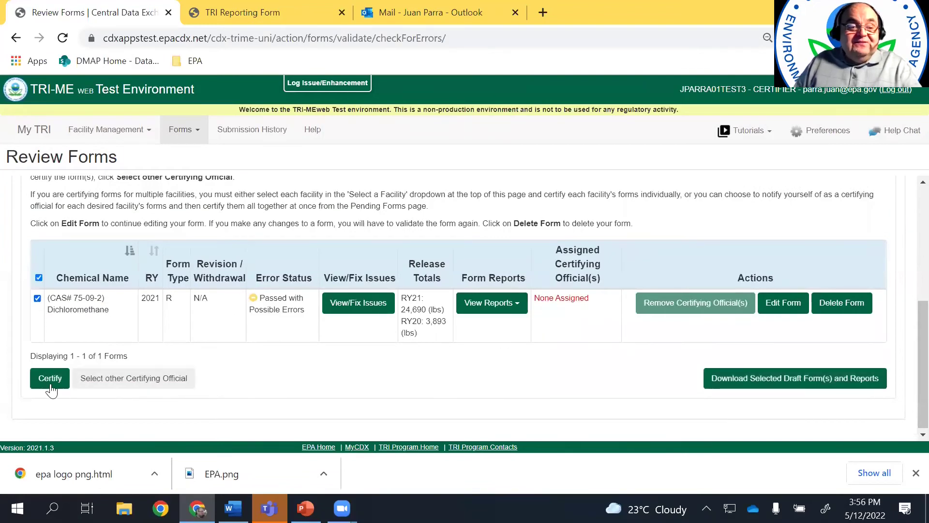
click(50, 378)
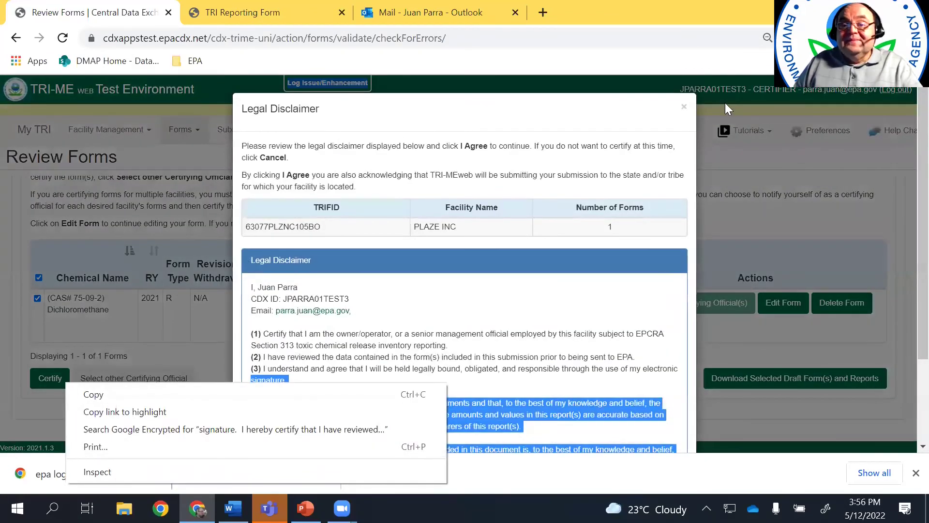
click(683, 107)
click(683, 107)
In the certifier table, choose 'I want to certify these forms myself'
scroll(192, 297, down, 5)
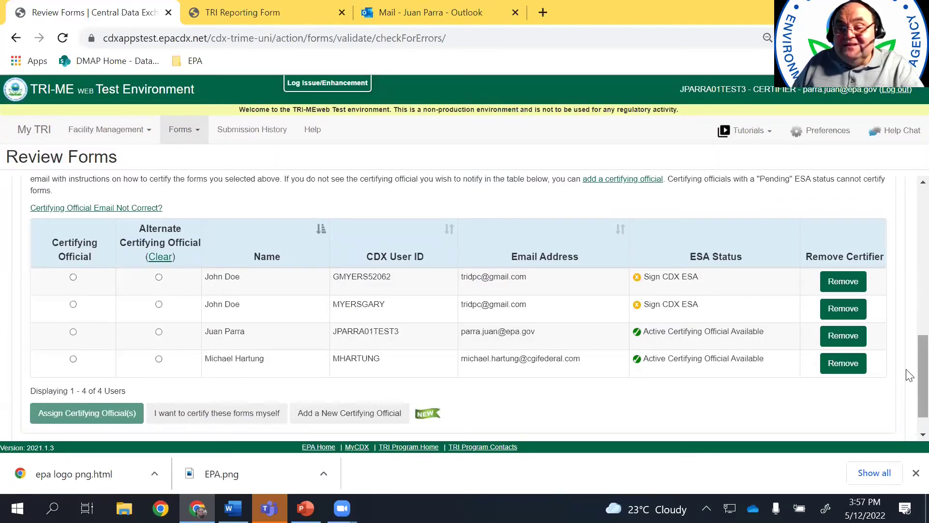
scroll(907, 368, up, 1)
scroll(908, 375, down, 1)
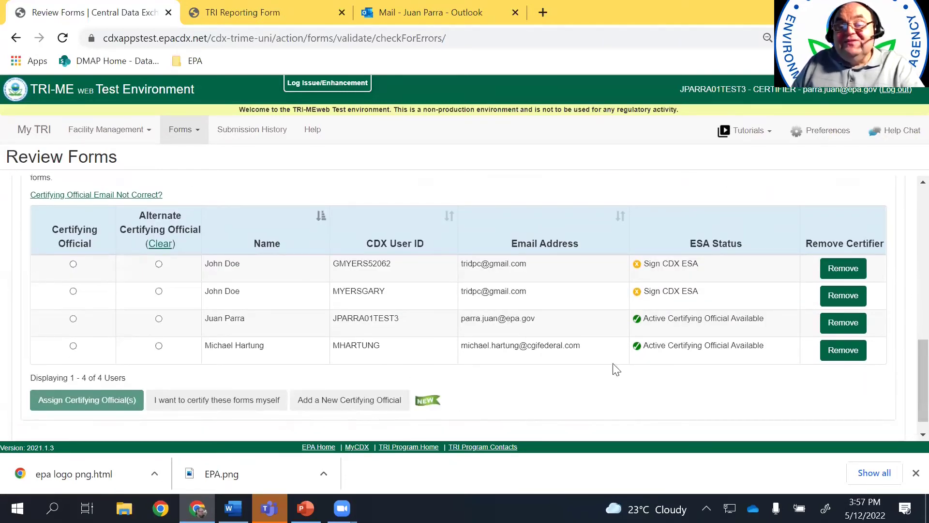
scroll(906, 373, up, 5)
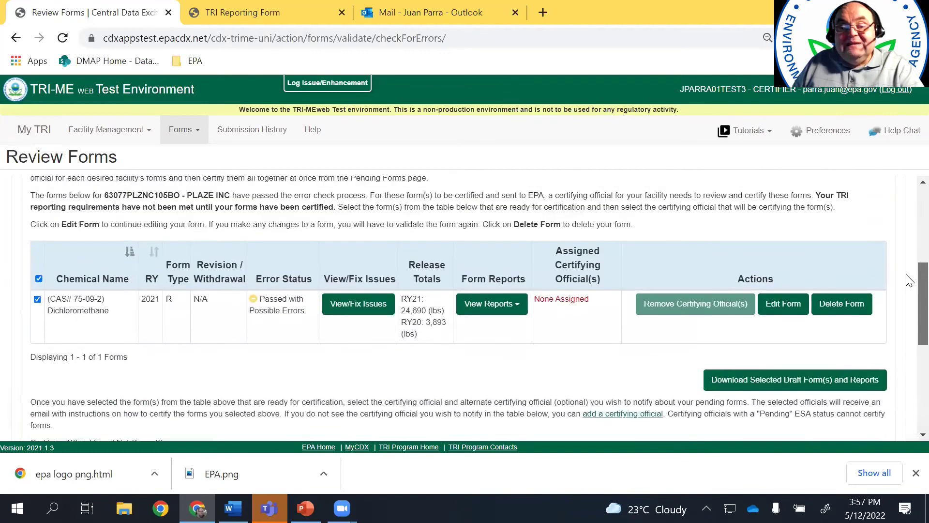
scroll(907, 278, up, 1)
scroll(907, 305, down, 3)
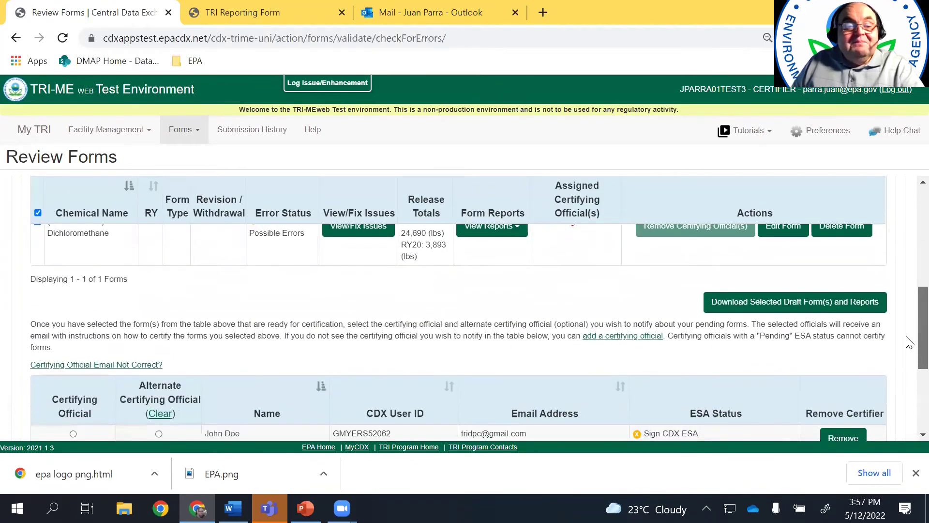
scroll(906, 341, down, 1)
scroll(907, 349, up, 5)
scroll(908, 363, down, 7)
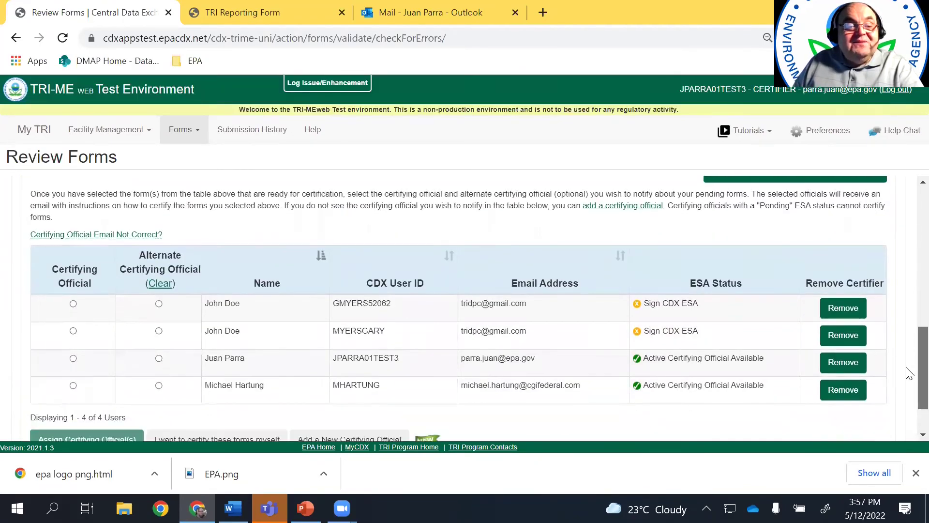
scroll(908, 373, down, 2)
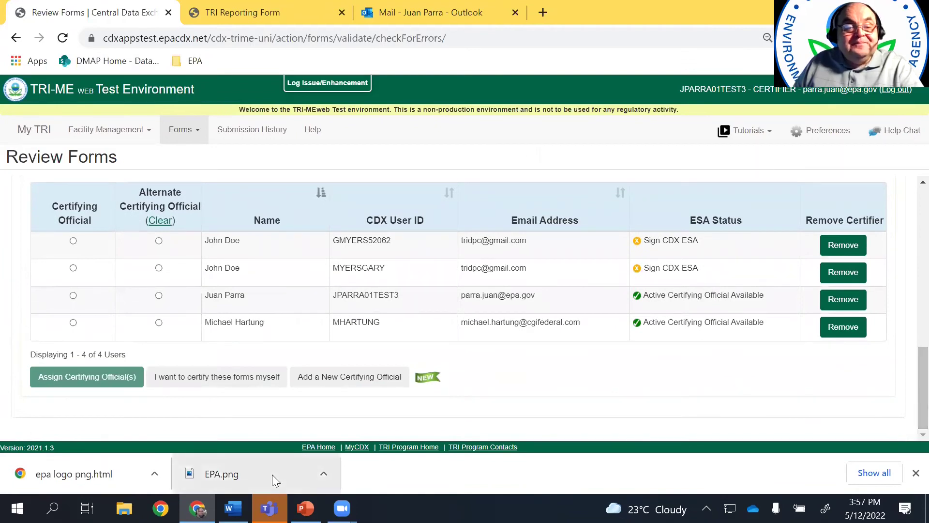
click(223, 382)
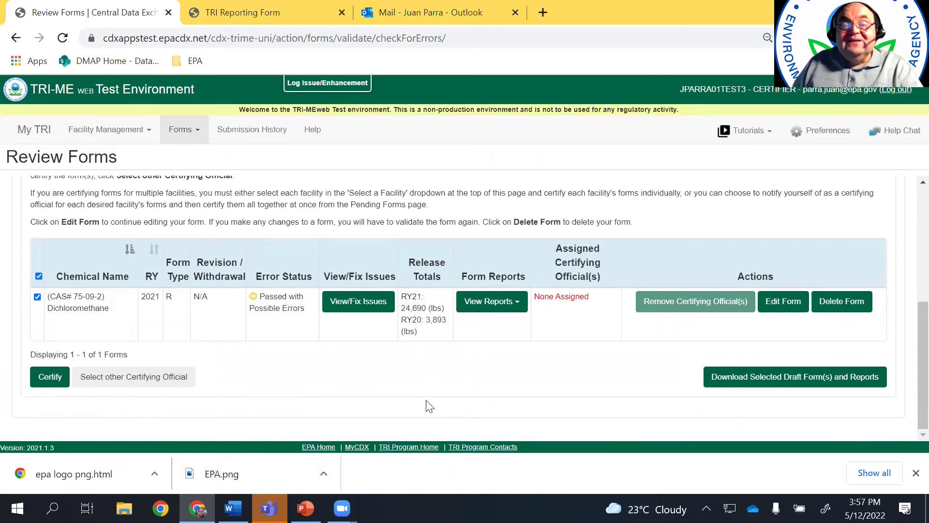
drag(908, 354, 907, 269)
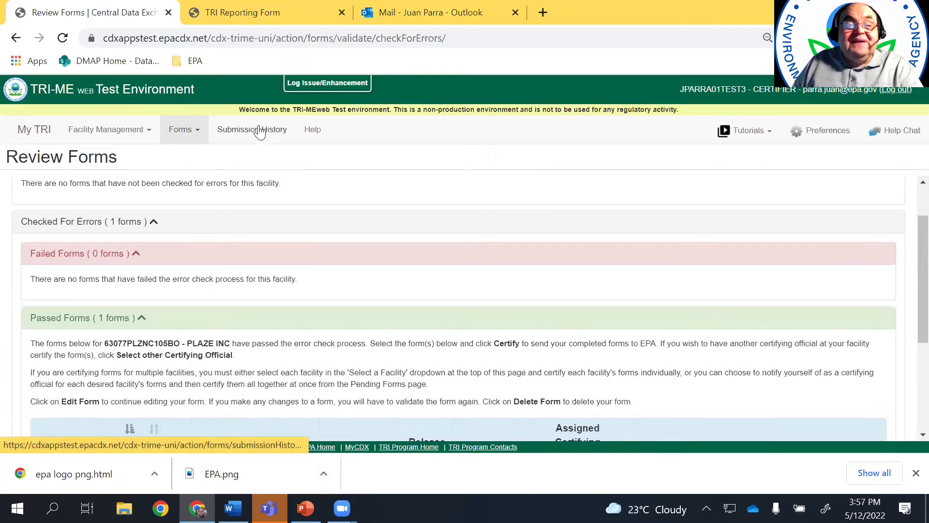
From Submission History, assign yourself as certifying official and tick the Dichloromethane form
click(257, 130)
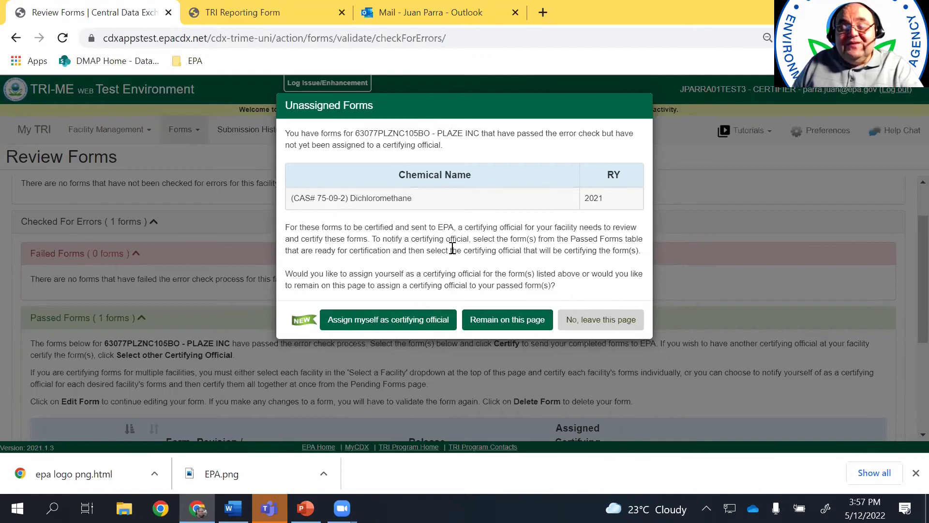
click(388, 319)
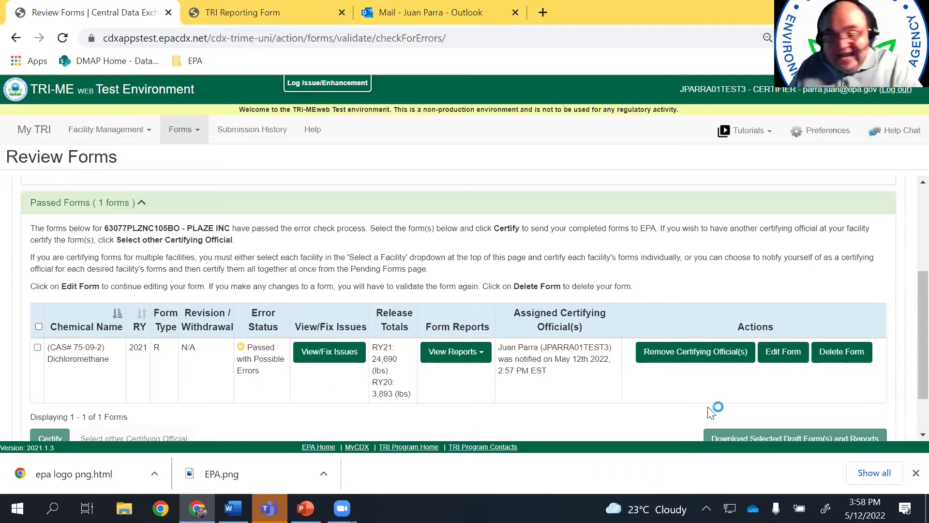
click(37, 347)
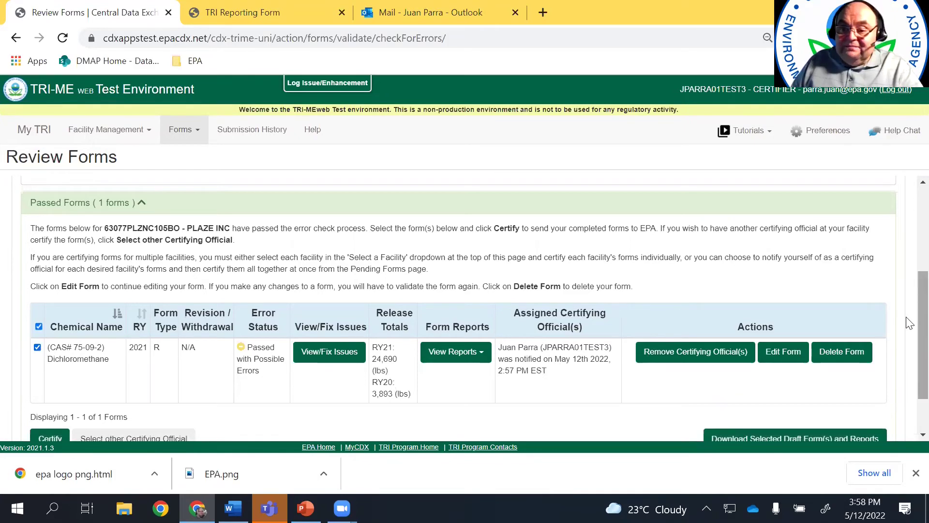
scroll(908, 323, down, 2)
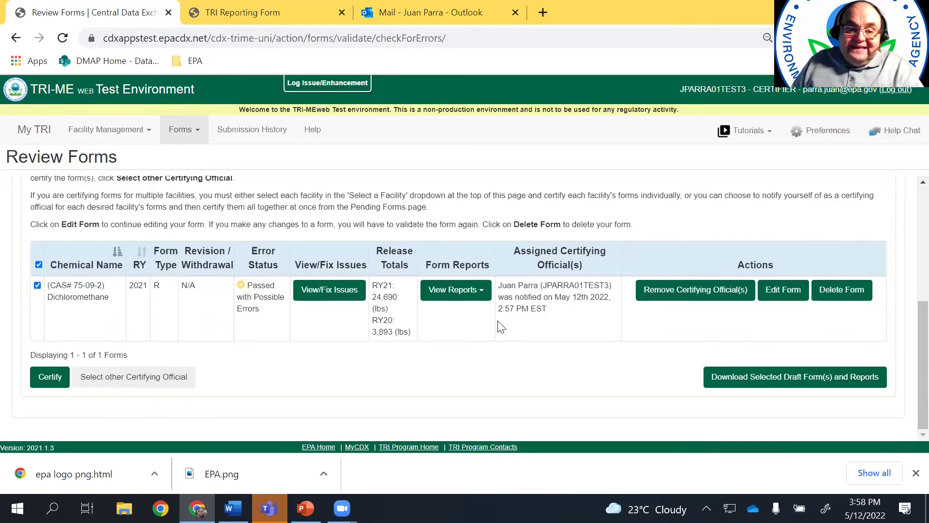
Certify the Dichloromethane form: accept the disclaimer, log in, answer the secret question, and sign
click(51, 376)
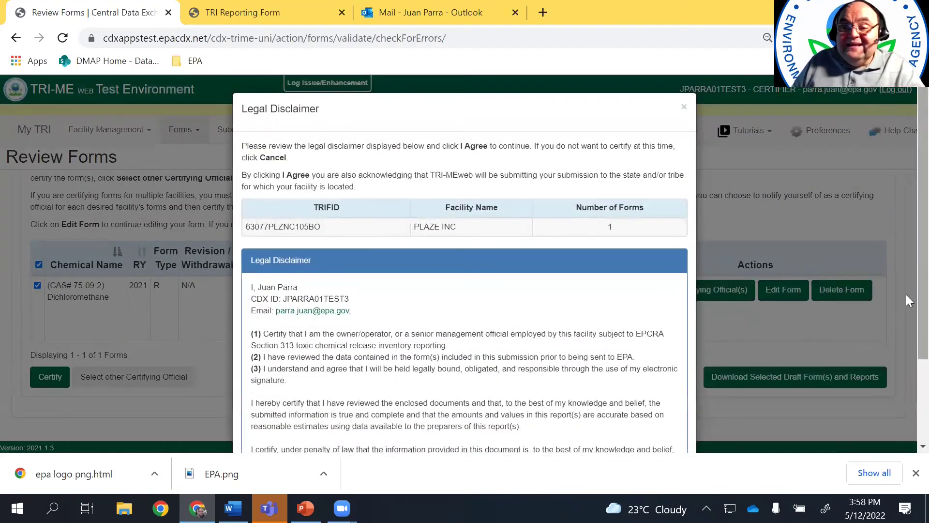
scroll(905, 294, down, 3)
click(619, 422)
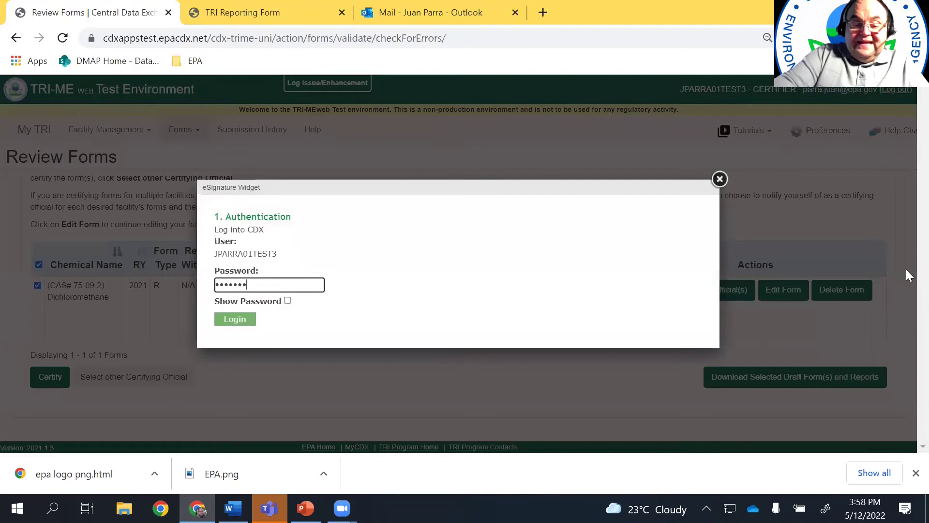
click(225, 321)
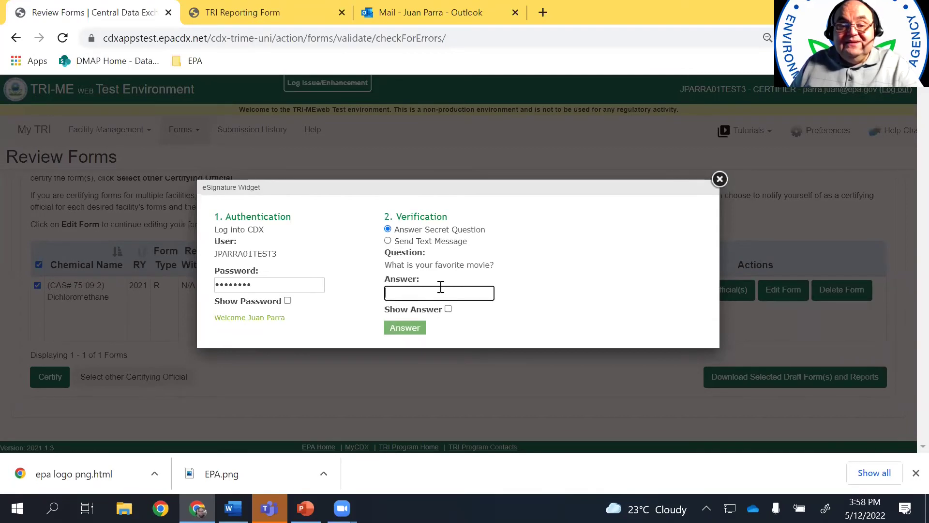
text(•••••)
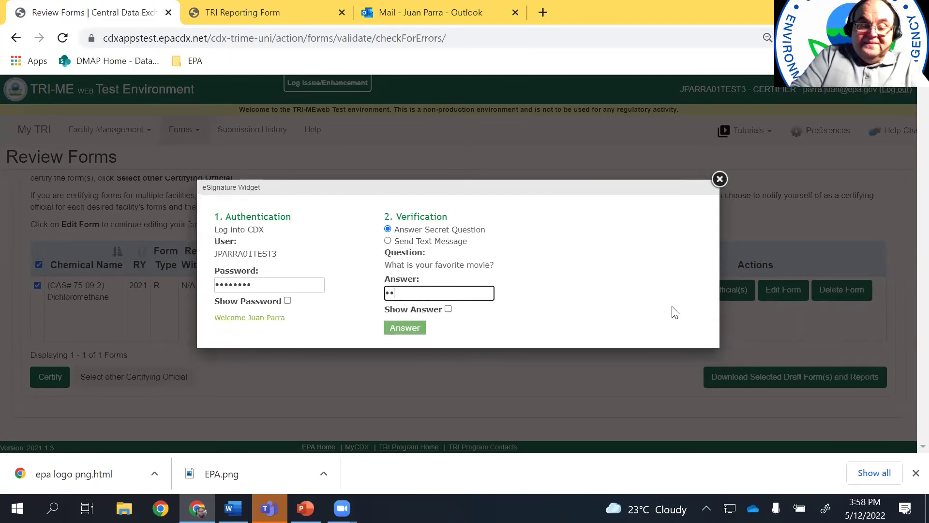
click(420, 335)
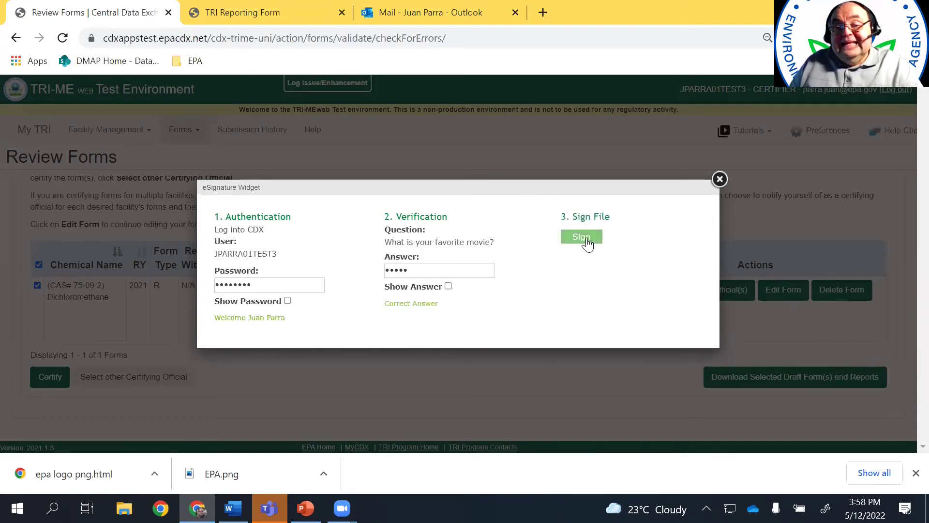
click(587, 238)
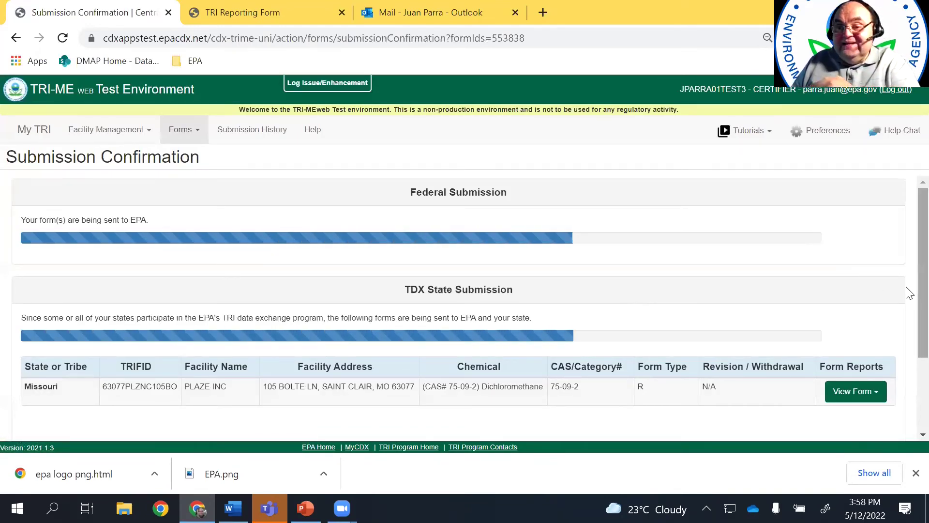
scroll(908, 309, down, 1)
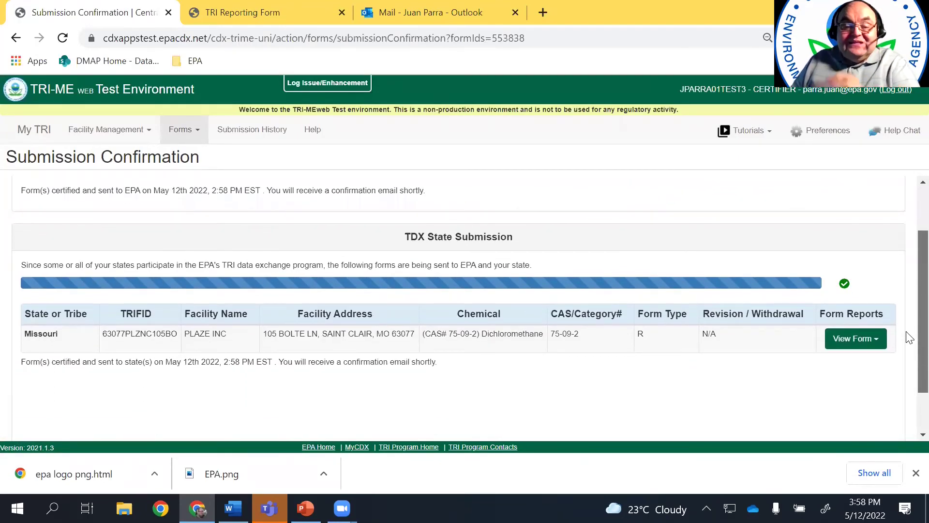
scroll(909, 310, up, 1)
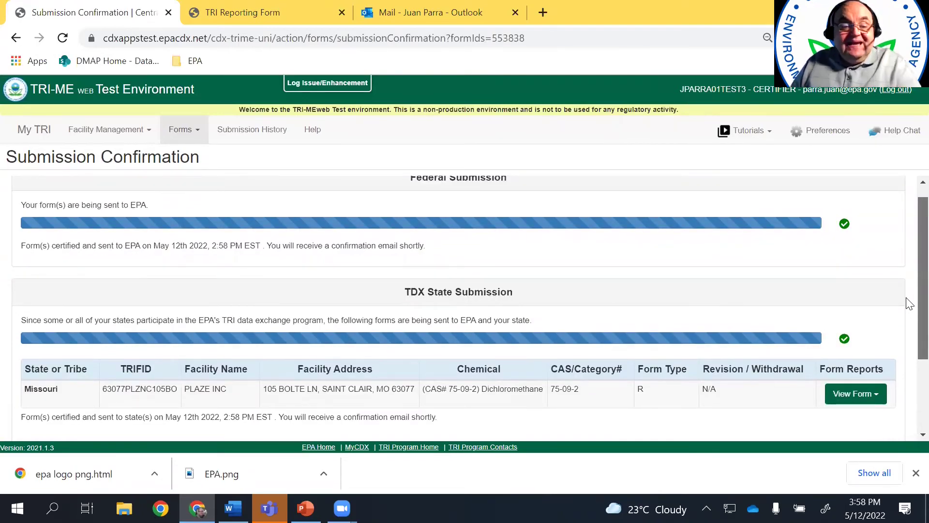
scroll(908, 331, down, 1)
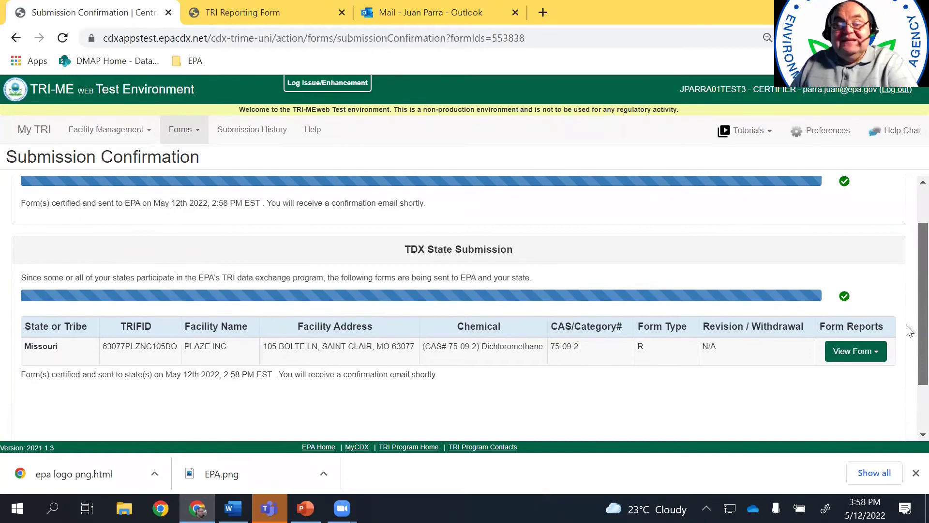
scroll(908, 331, down, 2)
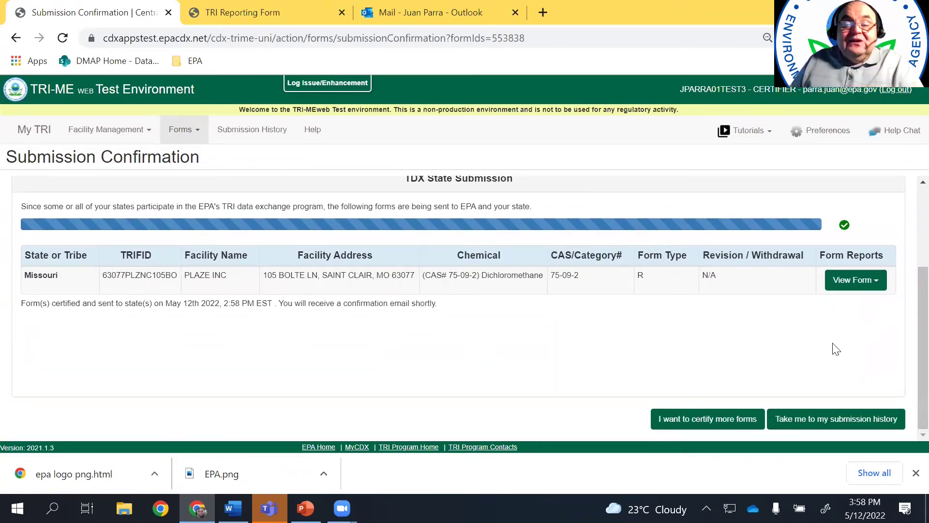
scroll(906, 377, up, 1)
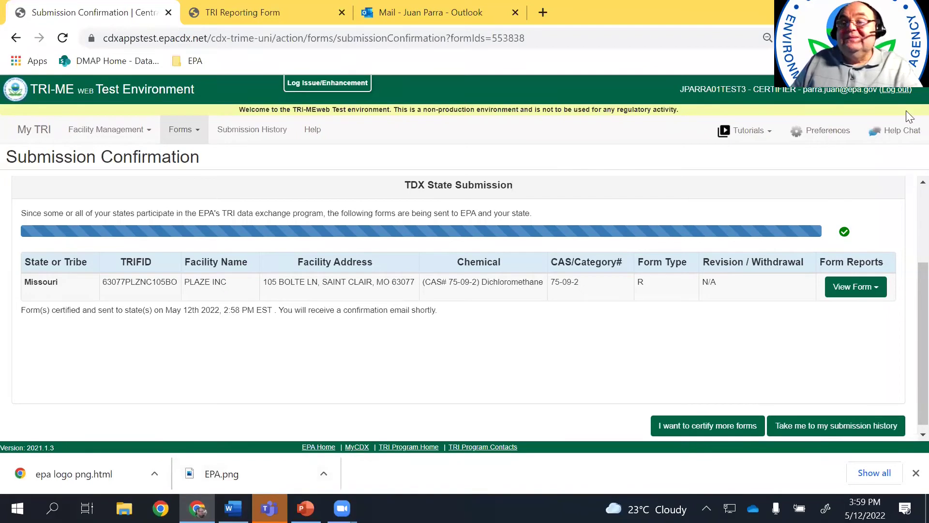
scroll(520, 285, down, 1)
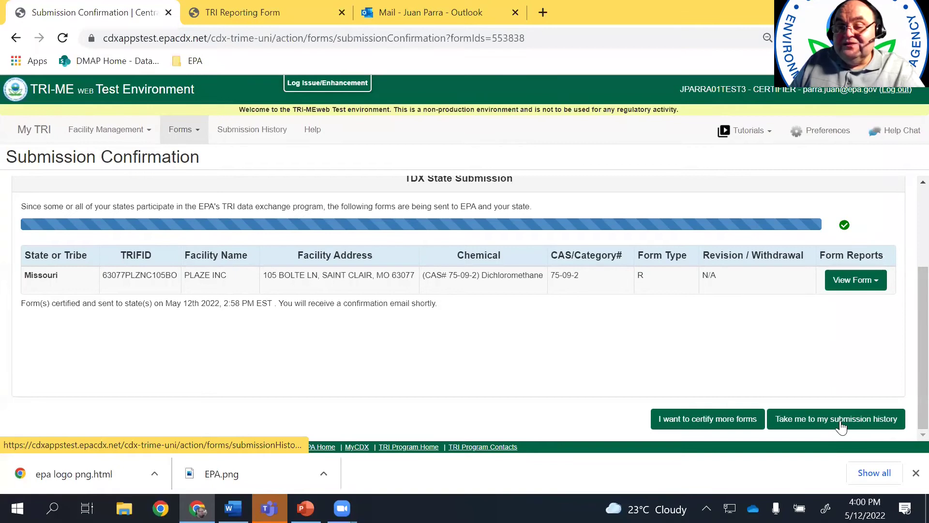
Open the submission history and expand the PLAZE INC facility's submitted forms
click(808, 429)
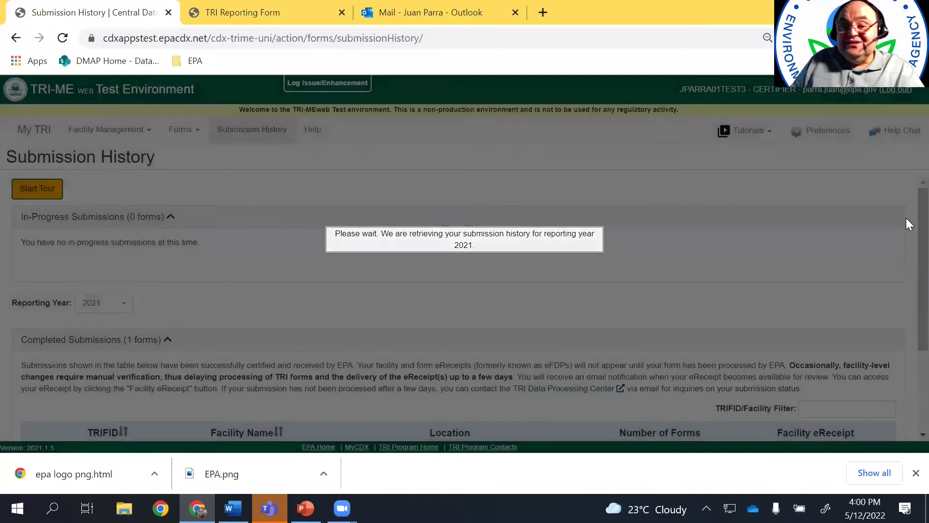
scroll(908, 396, down, 3)
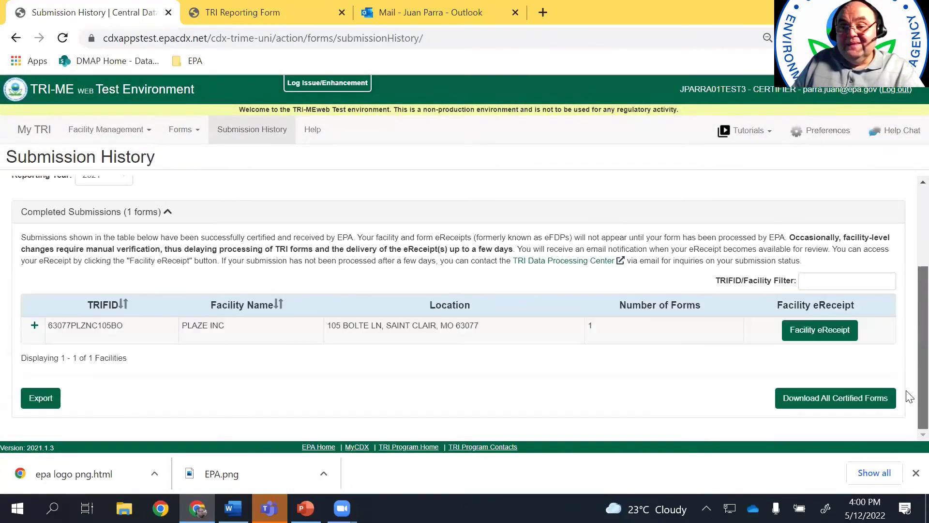
click(35, 325)
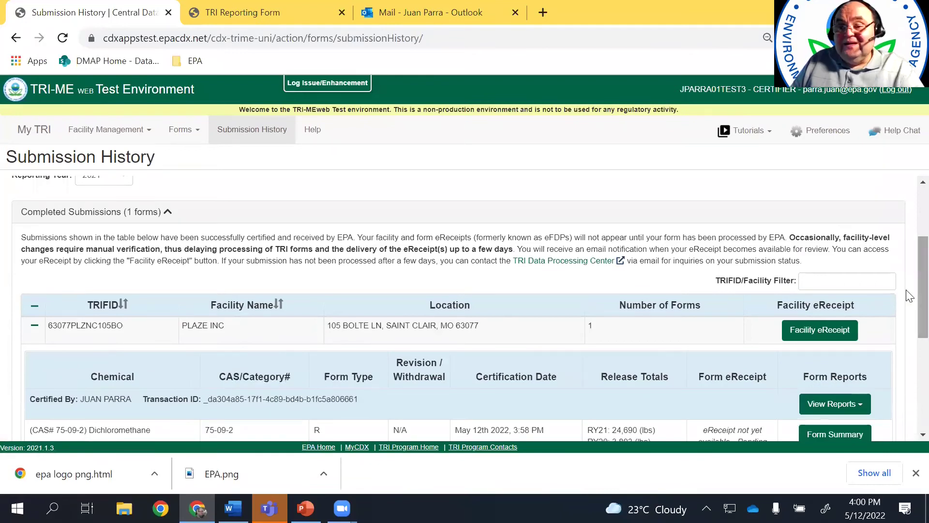
drag(909, 296, 908, 369)
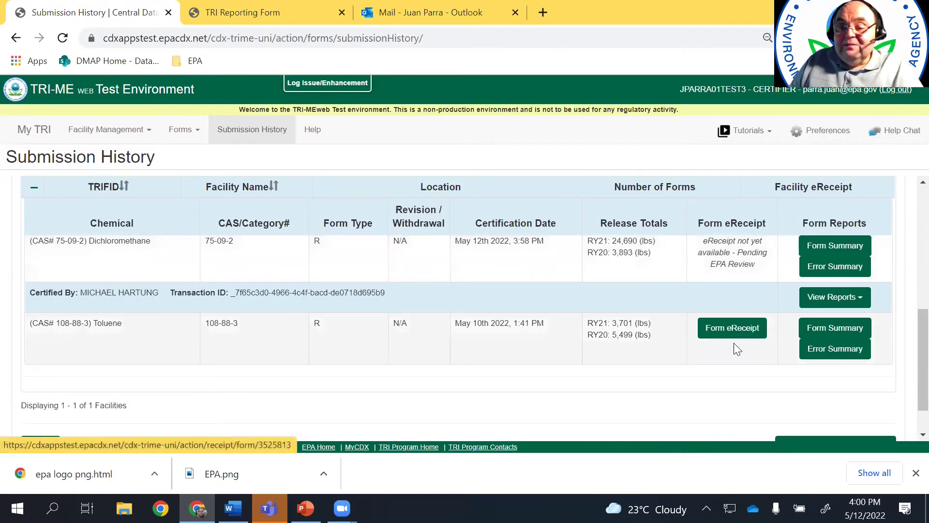
View the Toluene form's eReceipt, then return to the PowerPoint slides
click(729, 339)
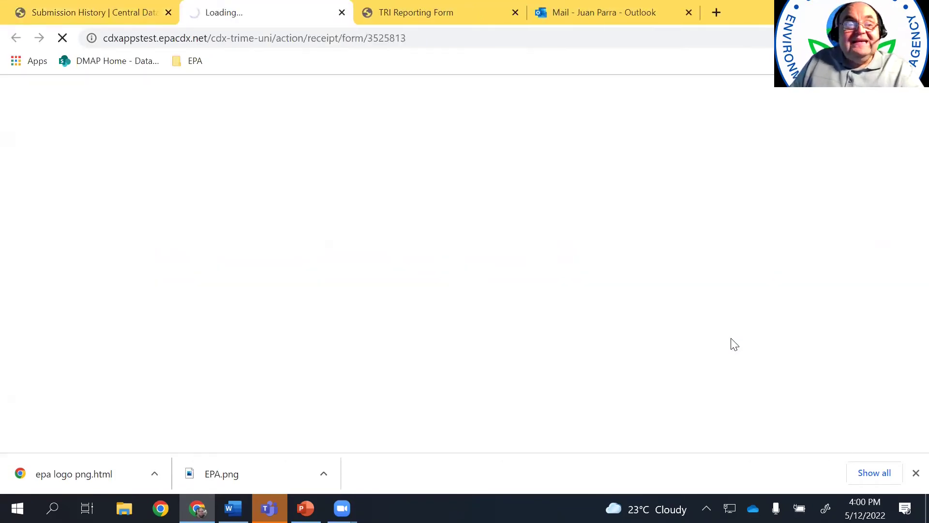
drag(909, 145, 906, 338)
key(alt+Tab)
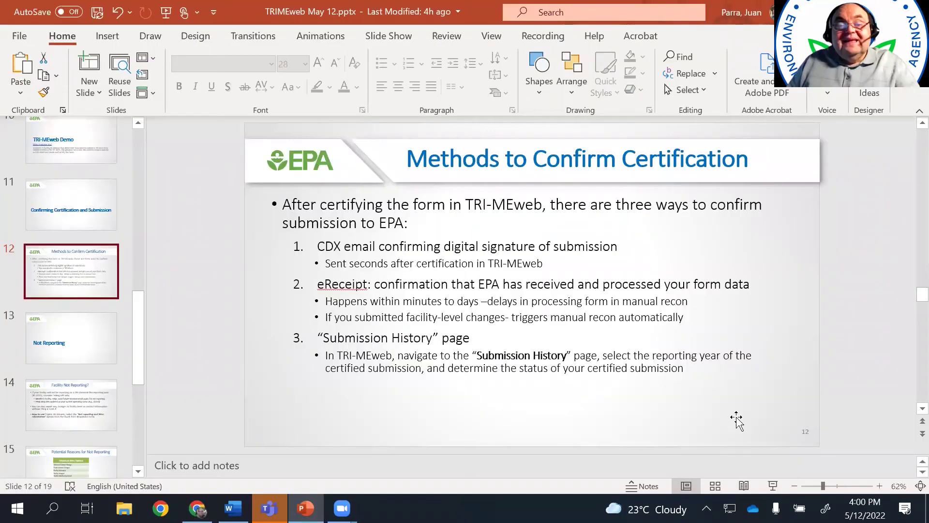